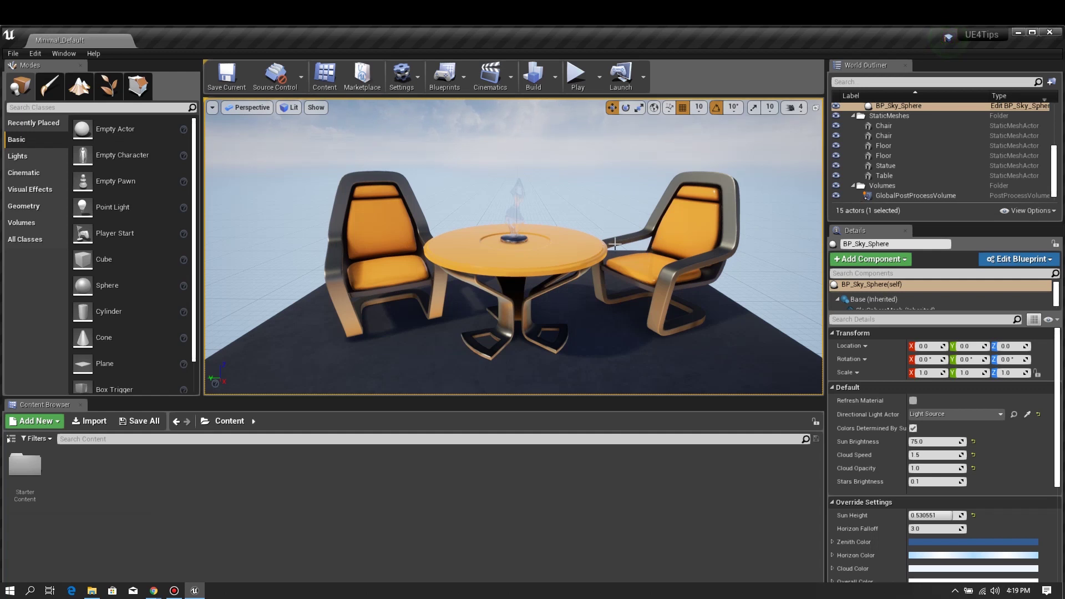
Step: Fly the perspective camera back and sideways from the table and chairs to view the setup from farther away
{"action": "right_click_drag", "start_coordinate": [614, 244], "coordinate": [614, 244]}
{"action": "key", "text": "w"}
{"action": "key", "text": "s"}
{"action": "key", "text": "a"}
{"action": "key", "text": "d"}
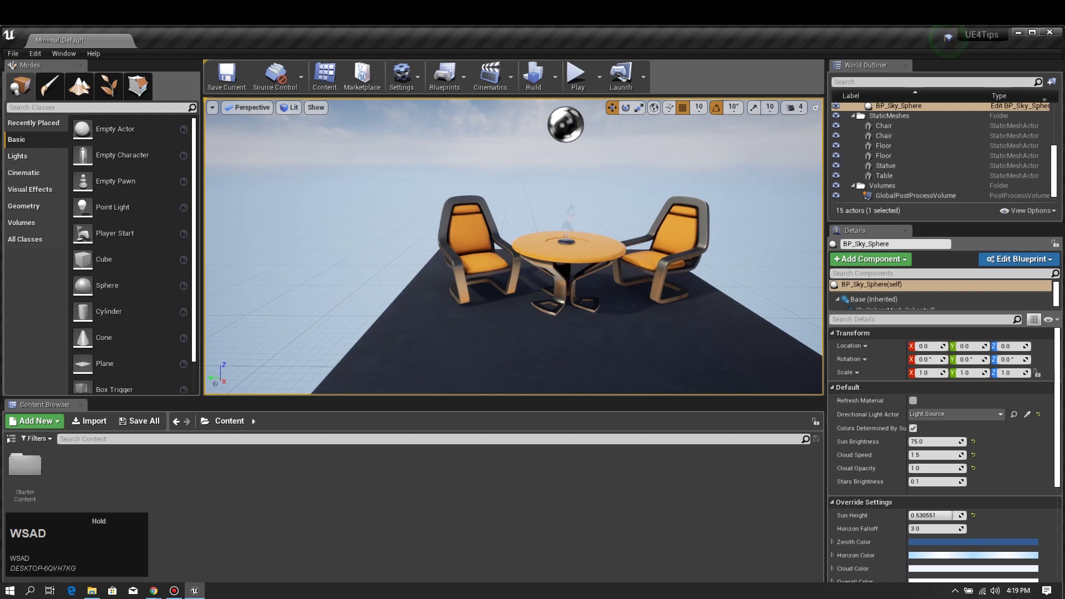
{"action": "key", "text": "s"}
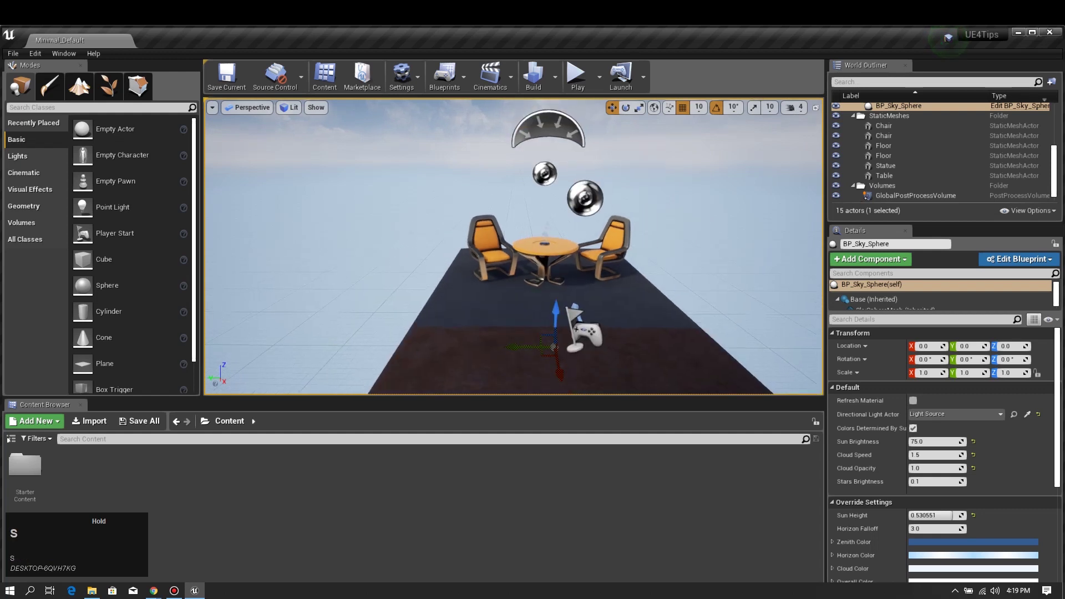
{"action": "key", "text": "w"}
{"action": "key", "text": "d"}
{"action": "key", "text": "a"}
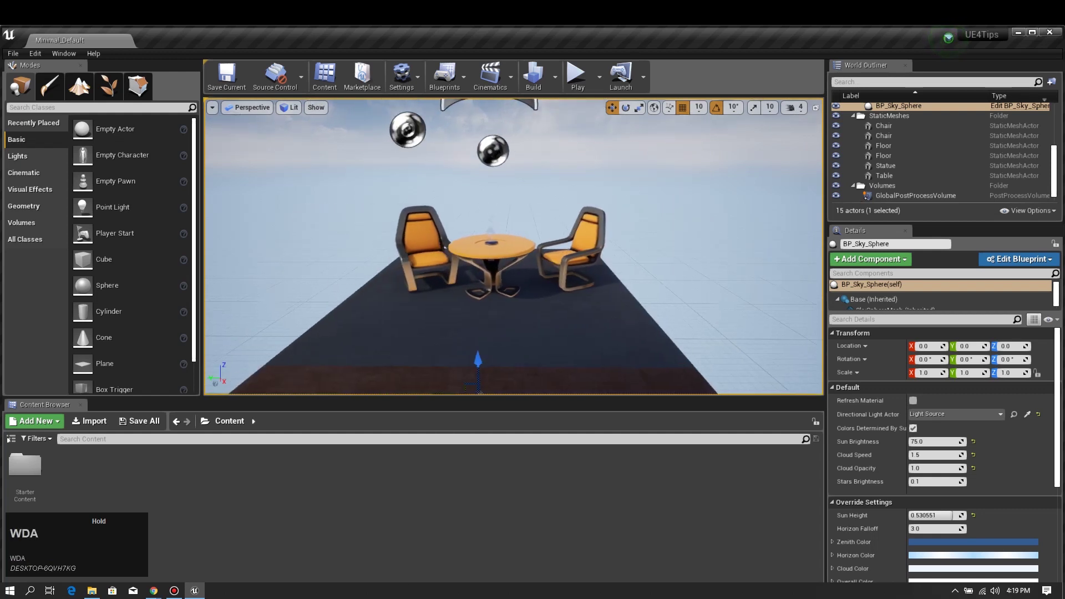
Step: Fly the camera sideways, forward and backward to inspect the furniture from beyond the floor's edge
{"action": "key", "text": "a"}
{"action": "key", "text": "w"}
{"action": "key", "text": "s"}
{"action": "key", "text": "w"}
{"action": "key", "text": "s"}
{"action": "key", "text": "d"}
{"action": "key", "text": "a"}
{"action": "key", "text": "w"}
{"action": "key", "text": "s"}
{"action": "key", "text": "a"}
{"action": "key", "text": "w"}
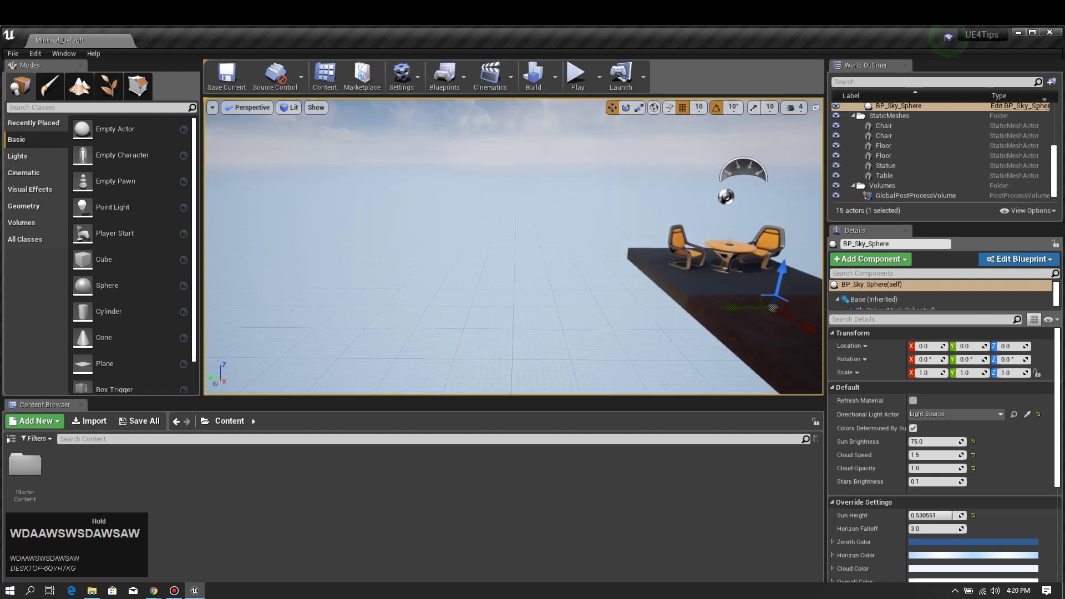
{"action": "key", "text": "d"}
{"action": "key", "text": "d"}
{"action": "key", "text": "d"}
{"action": "key", "text": "a"}
{"action": "key", "text": "s"}
{"action": "key", "text": "d"}
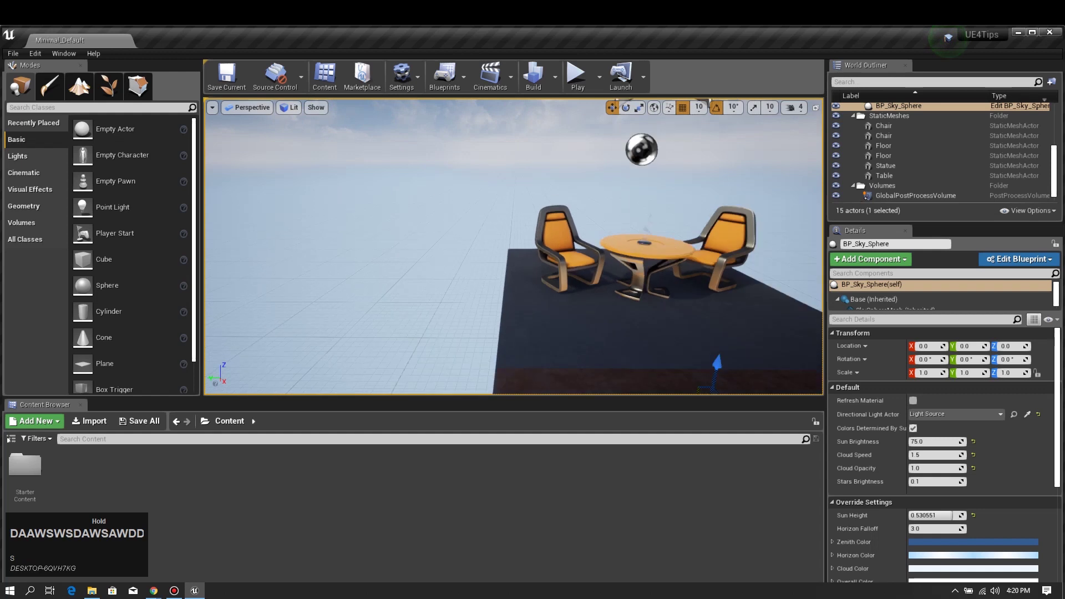
Step: Fly the camera backward and across the scene to view the entire floor and the surrounding light actors
{"action": "key", "text": "w"}
{"action": "key", "text": "w"}
{"action": "key", "text": "s"}
{"action": "key", "text": "d"}
{"action": "key", "text": "w"}
{"action": "key", "text": "s"}
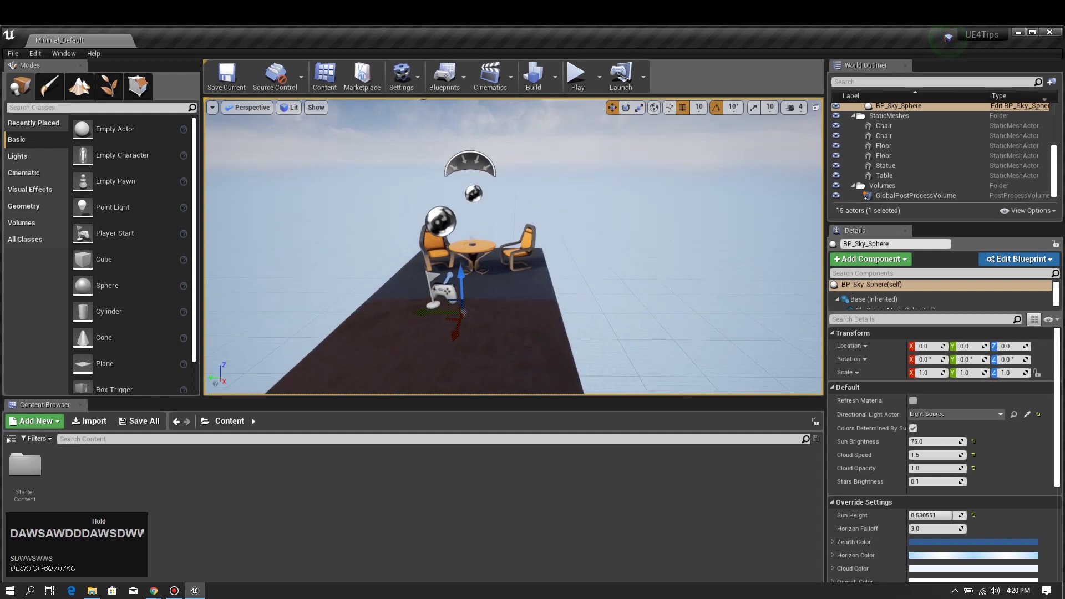
{"action": "key", "text": "s"}
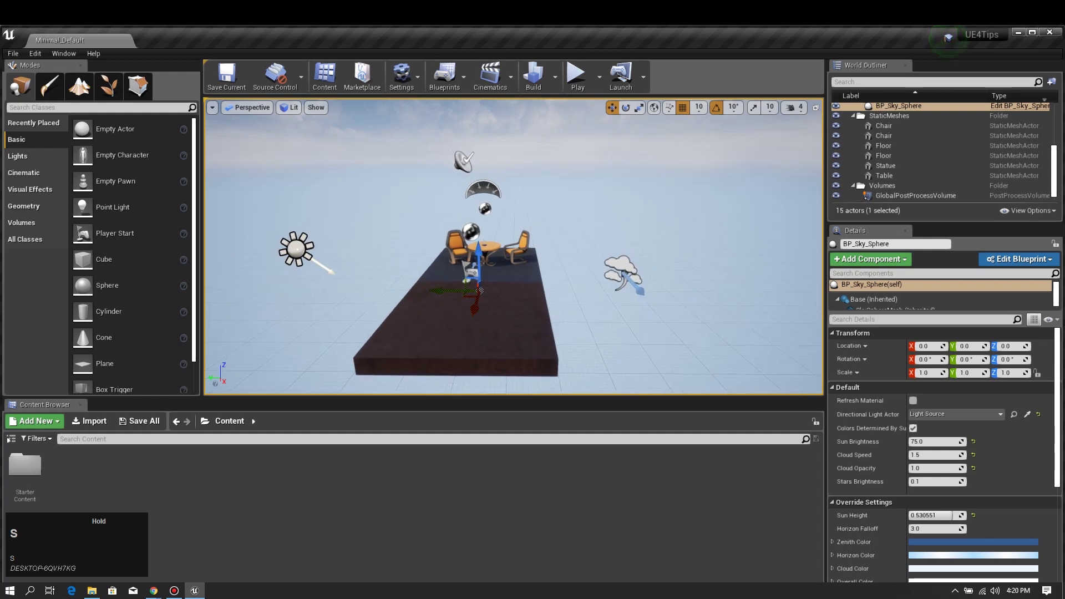
{"action": "key", "text": "a"}
{"action": "key", "text": "d"}
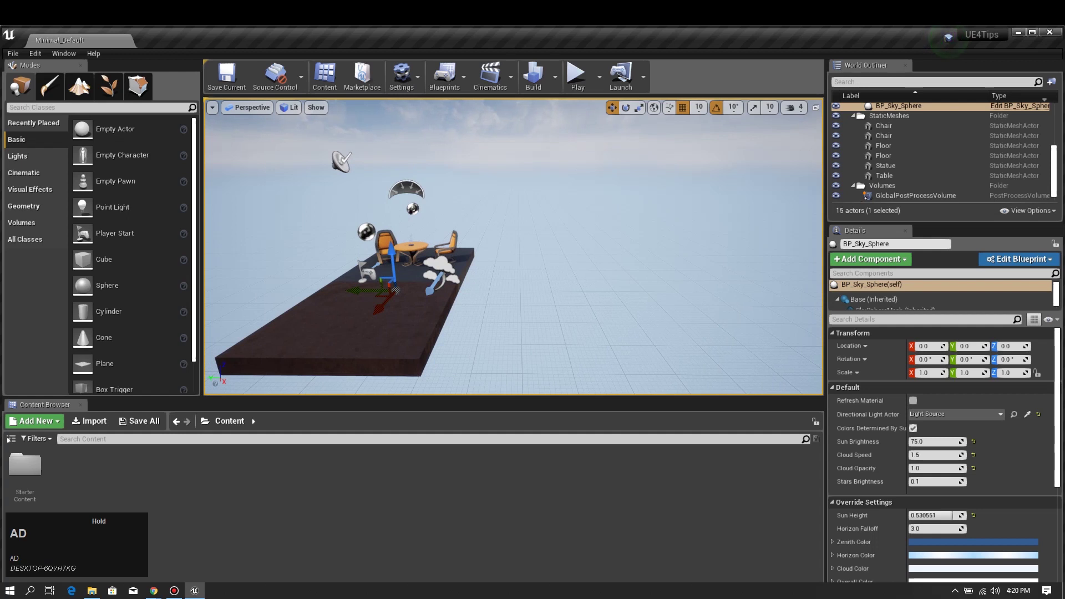
Step: Lower the camera below the floor level and raise it above the furniture to inspect the scene from different heights
{"action": "key", "text": "q"}
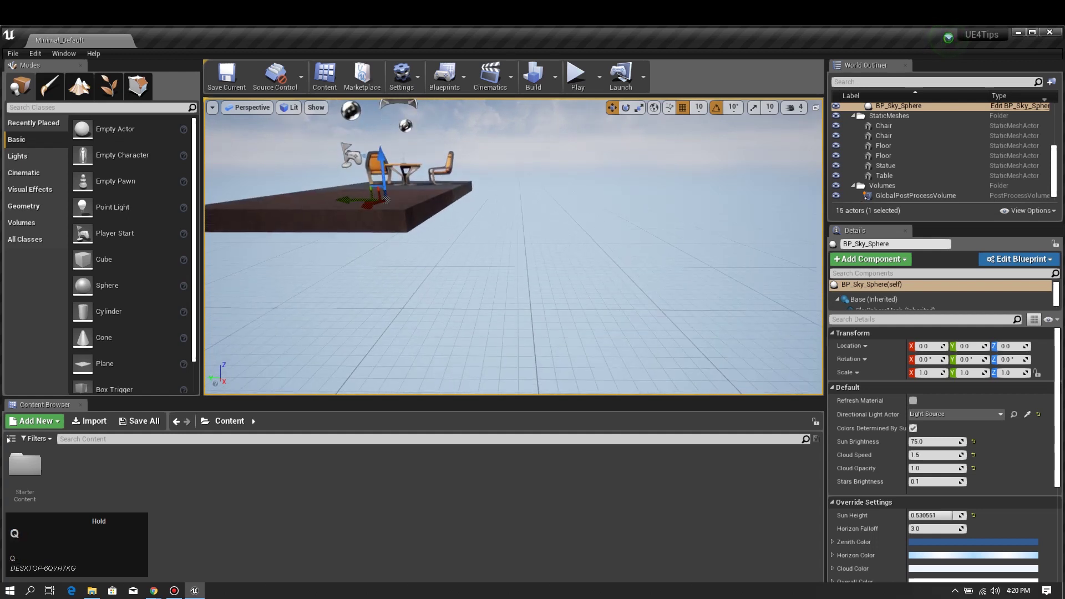
{"action": "key", "text": "q"}
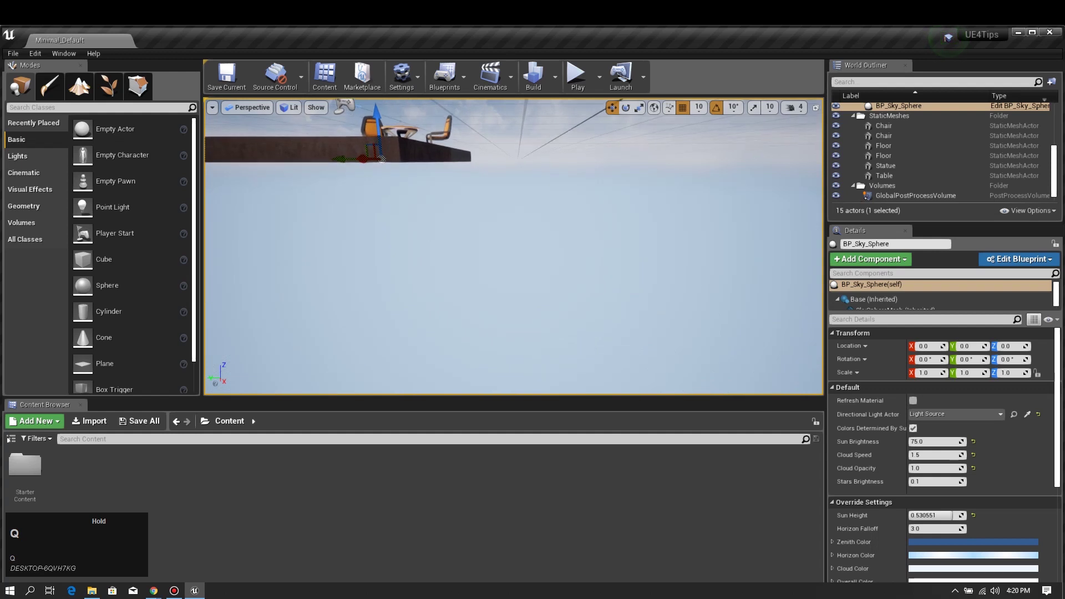
{"action": "key", "text": "e"}
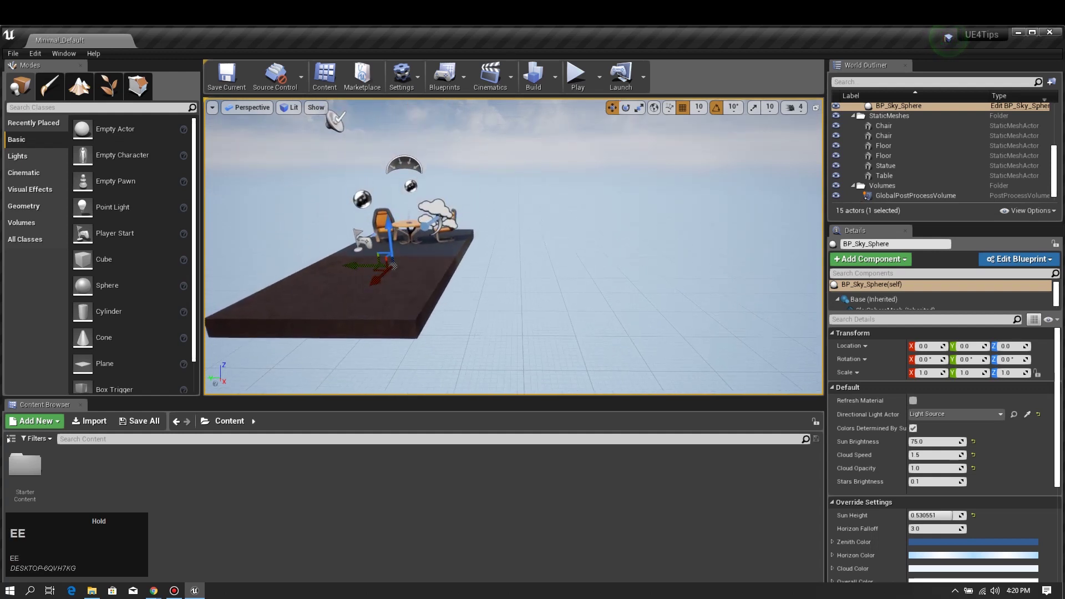
{"action": "key", "text": "e"}
{"action": "key", "text": "e"}
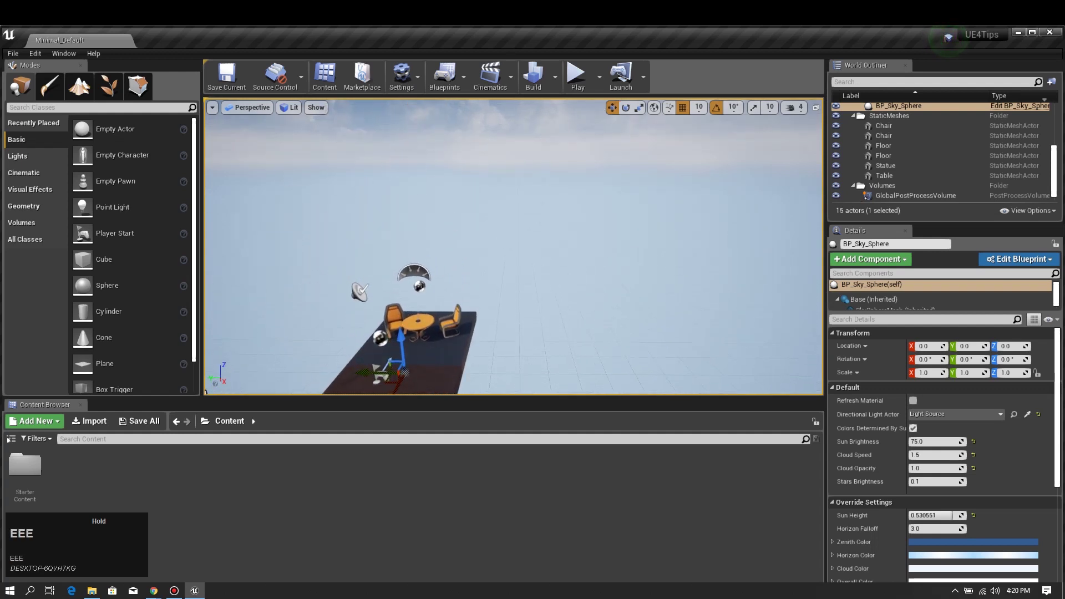
{"action": "key", "text": "d"}
{"action": "key", "text": "d"}
{"action": "key", "text": "q"}
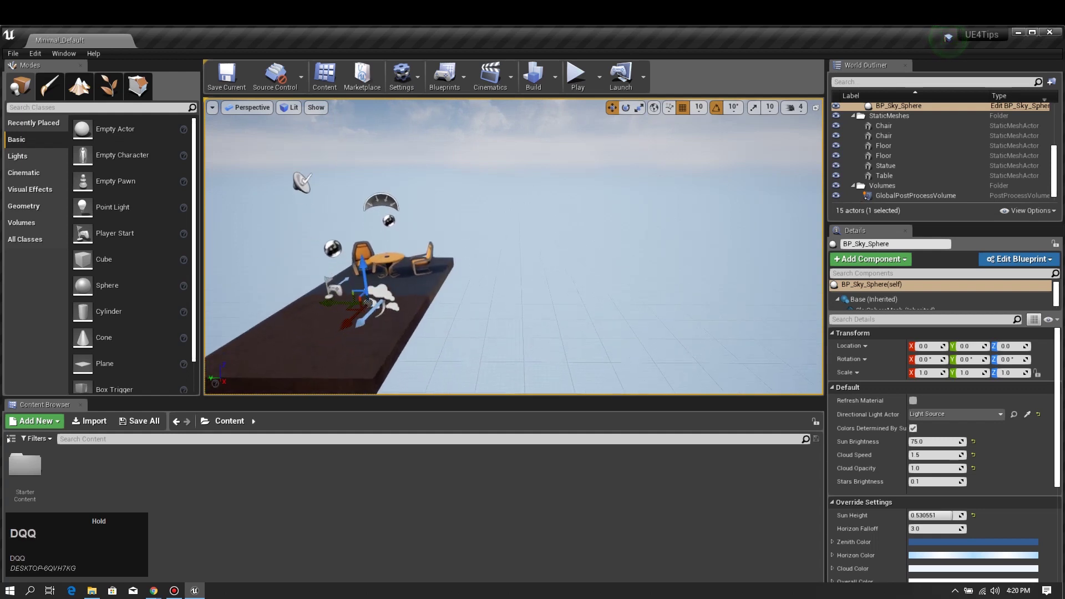
{"action": "key", "text": "q"}
{"action": "key", "text": "a"}
{"action": "key", "text": "a"}
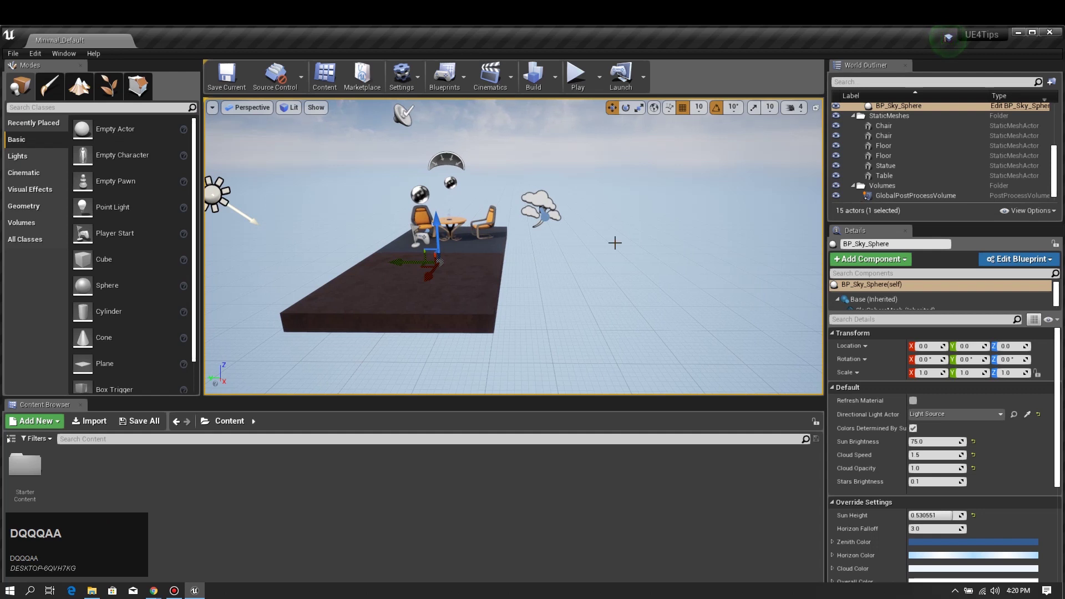
Step: Fly the camera around the front of the floor to view it head-on and from an angle
{"action": "left_click_drag", "start_coordinate": [614, 242], "coordinate": [614, 242]}
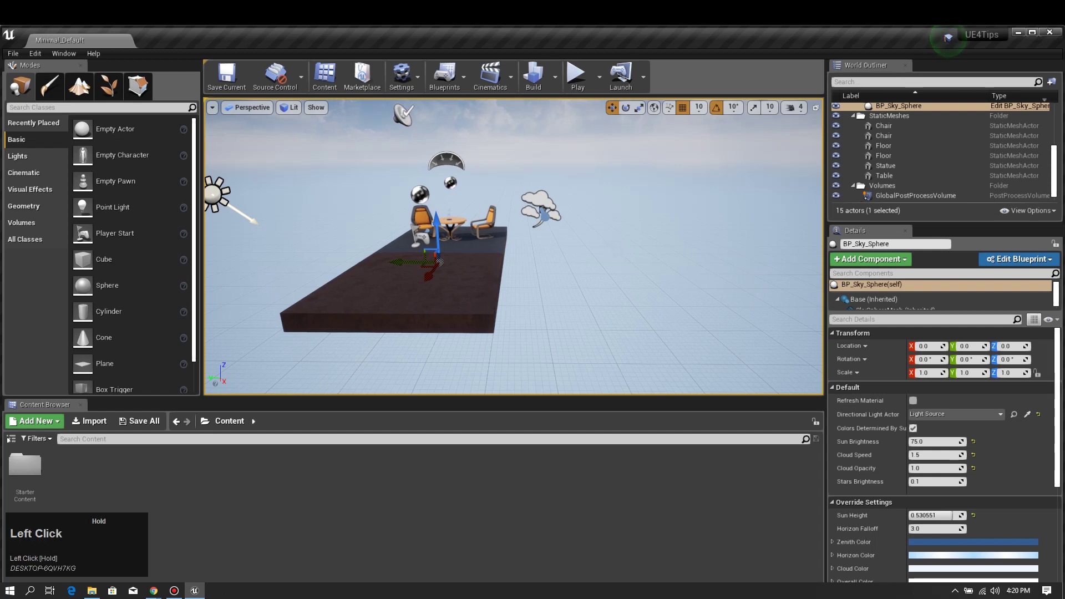
{"action": "key", "text": "a"}
{"action": "key", "text": "a"}
{"action": "key", "text": "d"}
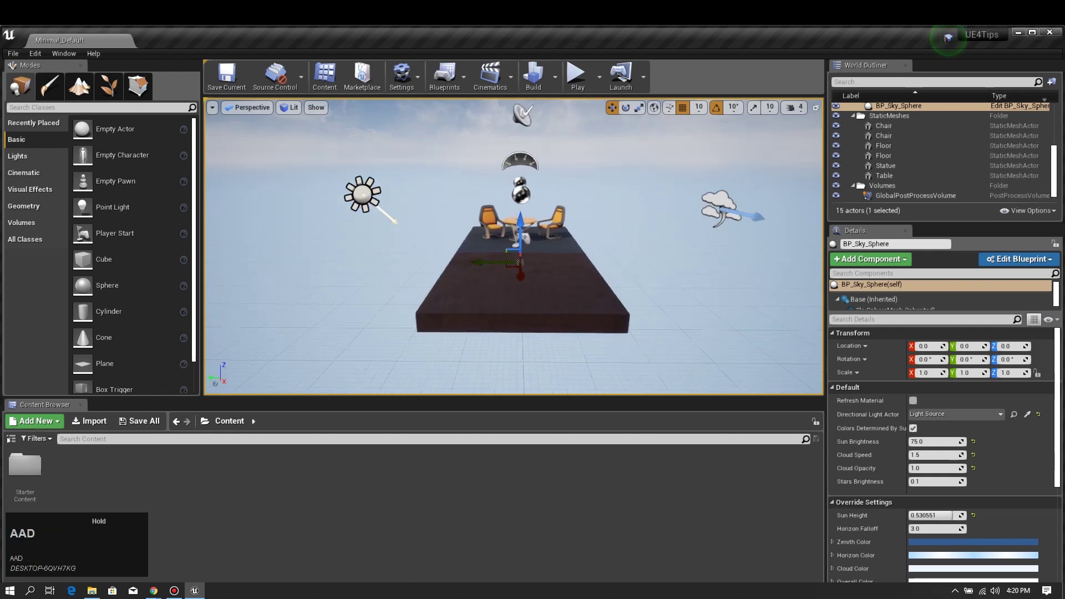
{"action": "key", "text": "w"}
{"action": "key", "text": "s"}
{"action": "key", "text": "w"}
{"action": "key", "text": "s"}
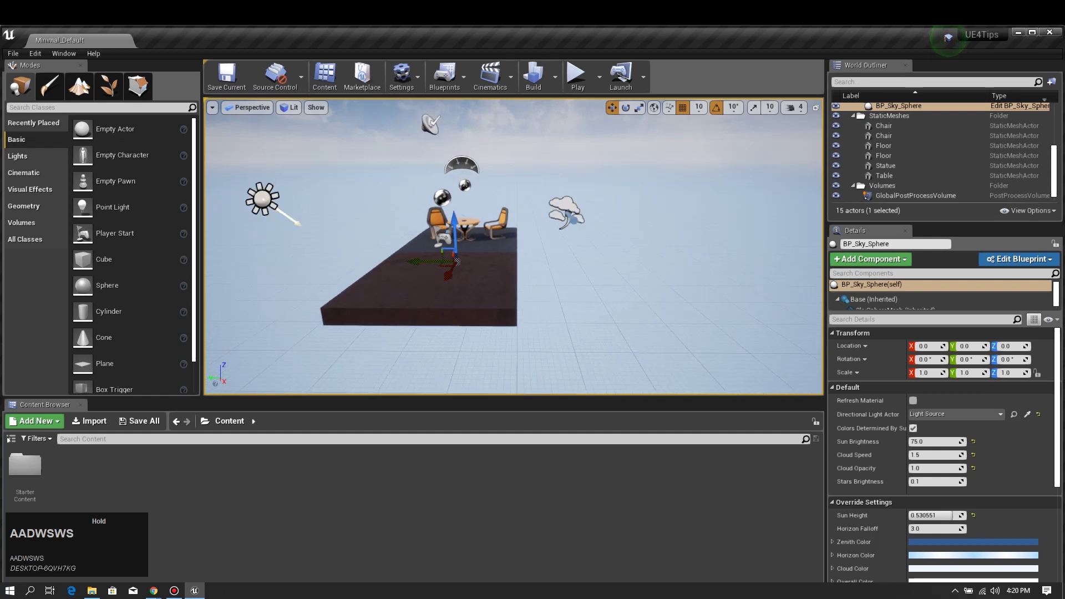
{"action": "key", "text": "d"}
{"action": "key", "text": "a"}
{"action": "key", "text": "w"}
{"action": "key", "text": "s"}
{"action": "key", "text": "d"}
{"action": "key", "text": "a"}
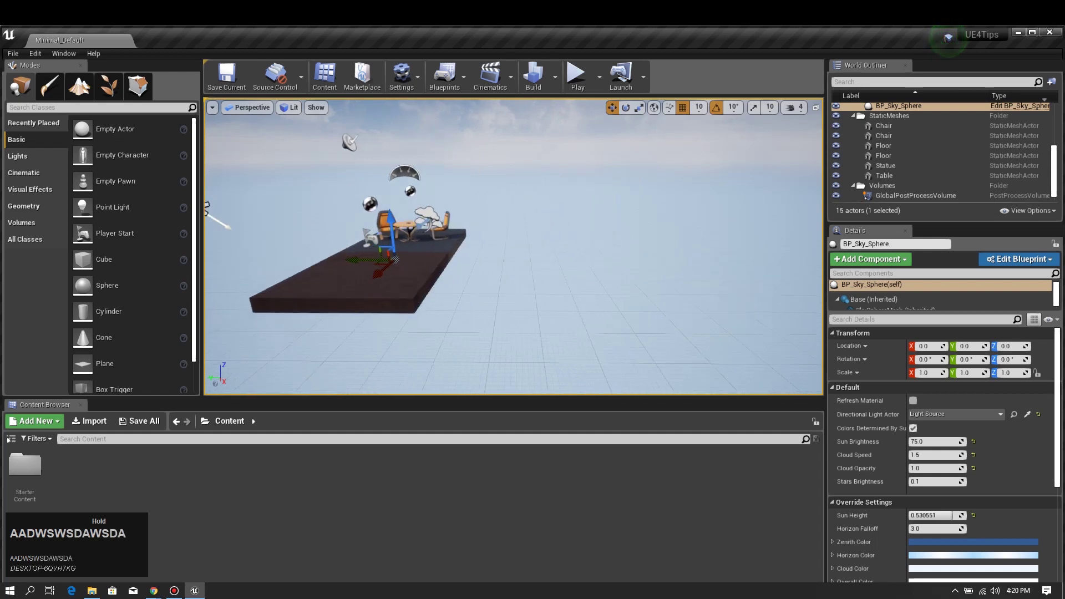
Step: Adjust the camera flight speed and fly above and around the floor to examine the scene
{"action": "right_click_drag", "start_coordinate": [615, 242], "coordinate": [614, 243]}
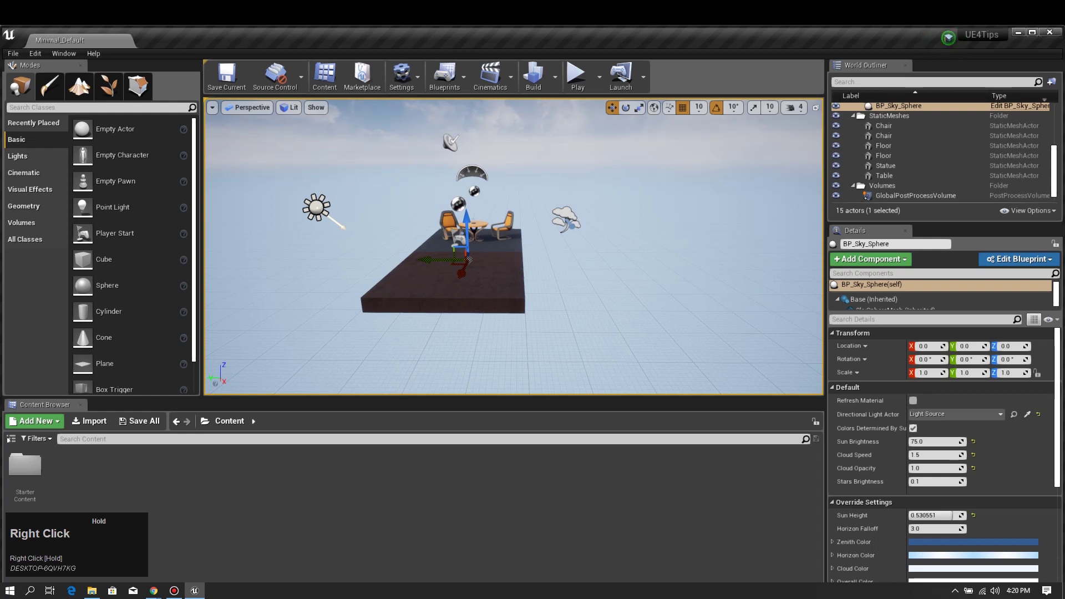
{"action": "scroll", "coordinate": [614, 242], "scroll_direction": "down", "scroll_amount": 1}
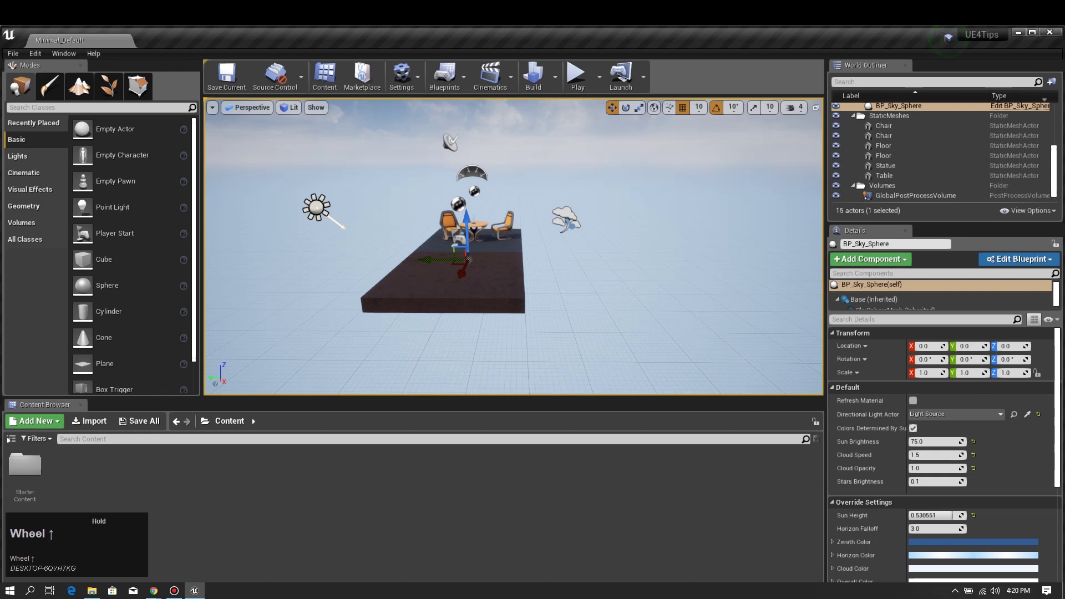
{"action": "key", "text": "e"}
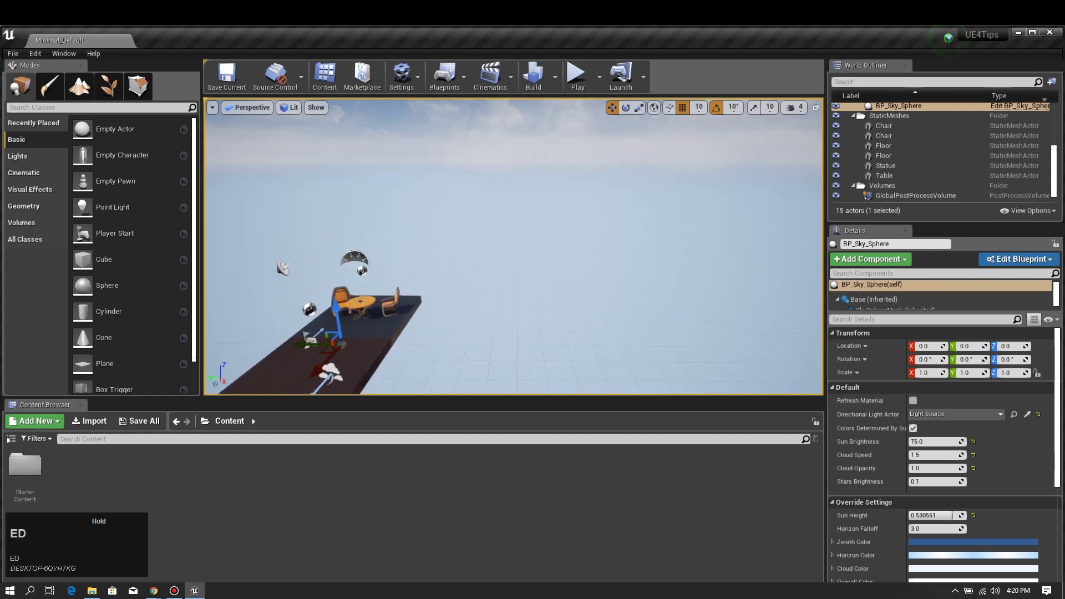
{"action": "key", "text": "w"}
{"action": "key", "text": "s"}
{"action": "key", "text": "s"}
{"action": "key", "text": "a"}
{"action": "key", "text": "w"}
Step: Increase the camera flight speed and fly quickly forward and backward along the floor to view the furniture
{"action": "scroll", "coordinate": [513, 246], "scroll_direction": "up", "scroll_amount": 1}
{"action": "key", "text": "w"}
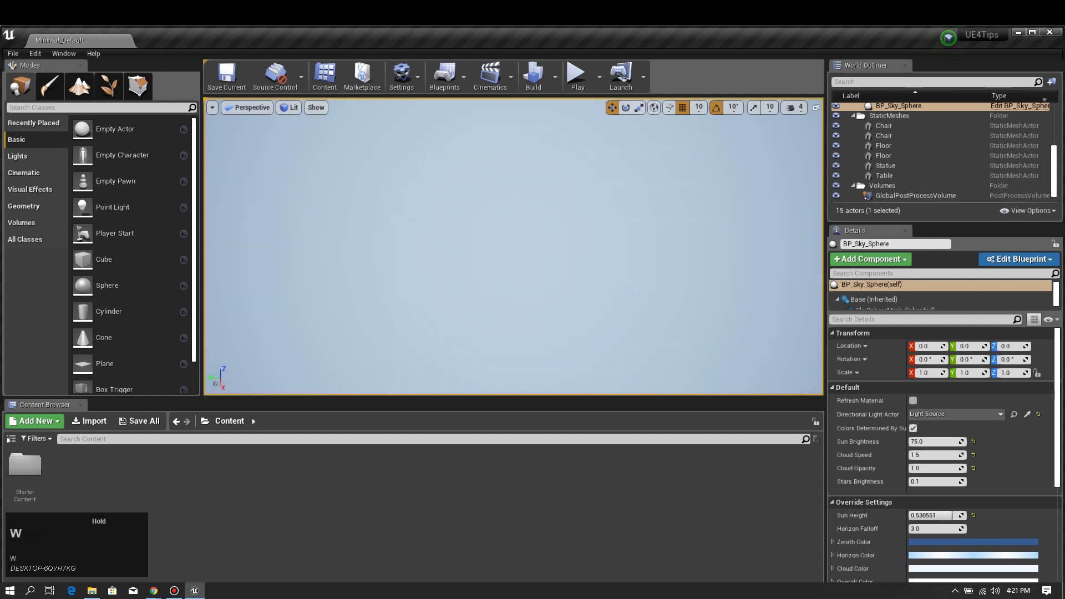
{"action": "key", "text": "w"}
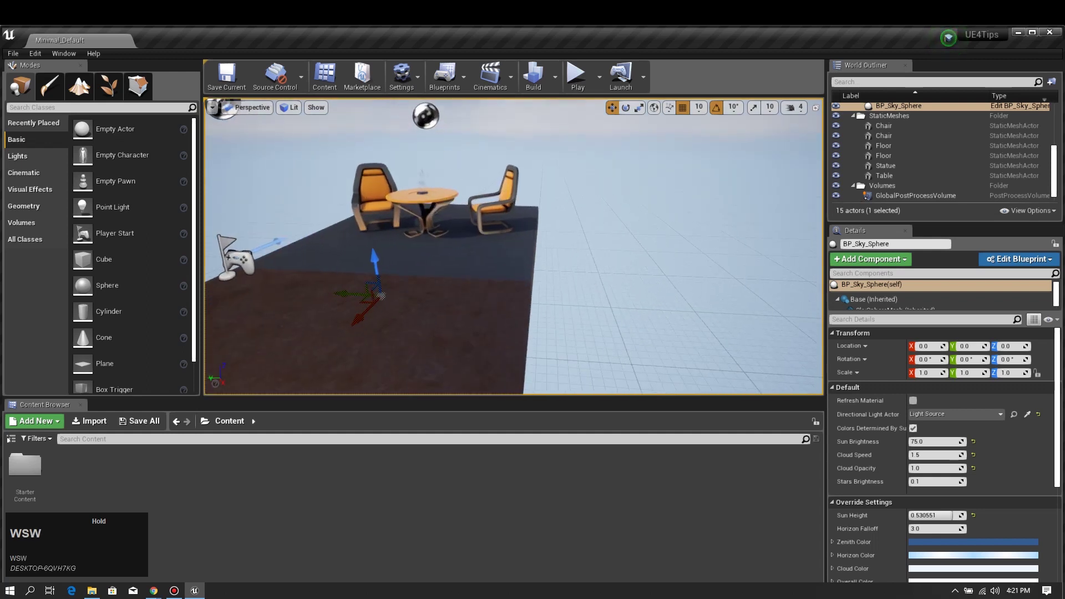
{"action": "key", "text": "s"}
{"action": "key", "text": "w"}
{"action": "key", "text": "s"}
{"action": "key", "text": "w"}
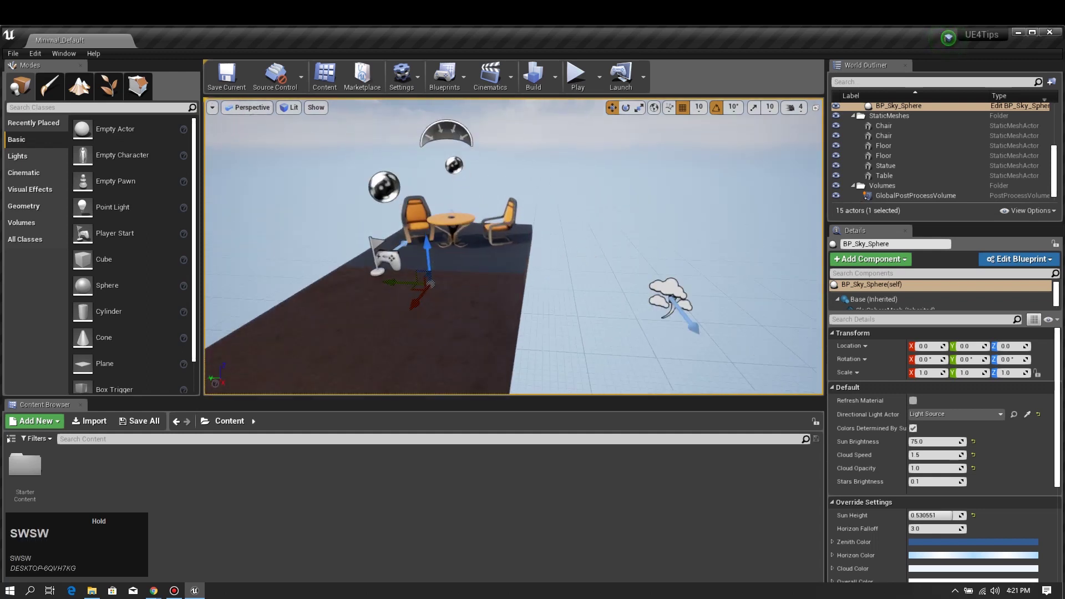
Step: Vary the camera flight speed and fly forward and far back to view the whole scene from a distance
{"action": "scroll", "coordinate": [514, 246], "scroll_direction": "up", "scroll_amount": 1}
{"action": "scroll", "coordinate": [514, 246], "scroll_direction": "down", "scroll_amount": 2}
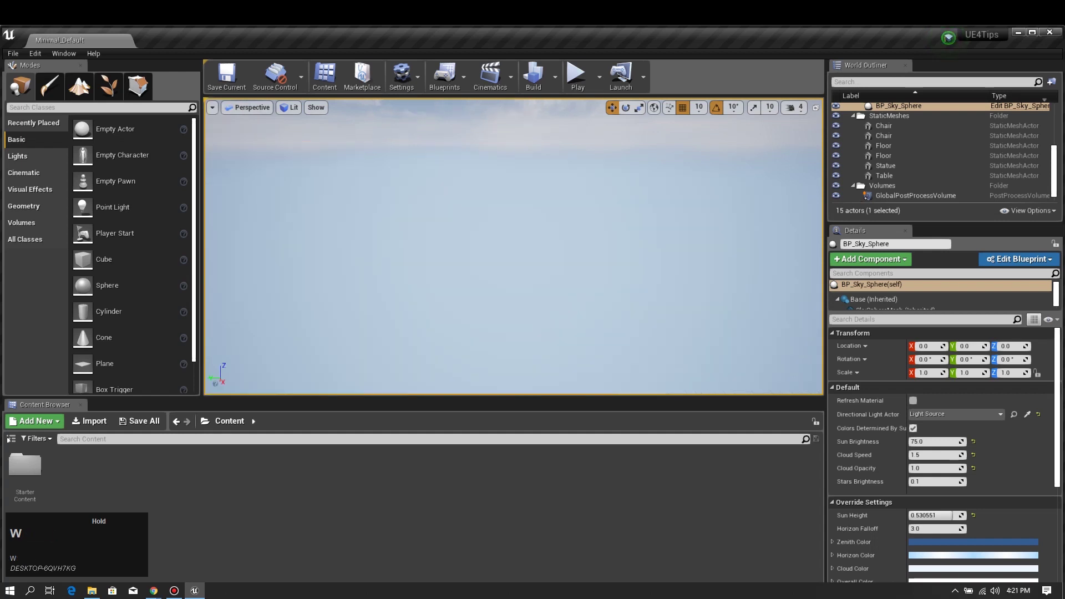
{"action": "key", "text": "s"}
{"action": "key", "text": "w"}
{"action": "key", "text": "s"}
Step: Reduce the camera flight speed and fly slowly toward the distant floor and furniture
{"action": "scroll", "coordinate": [447, 277], "scroll_direction": "down", "scroll_amount": 5}
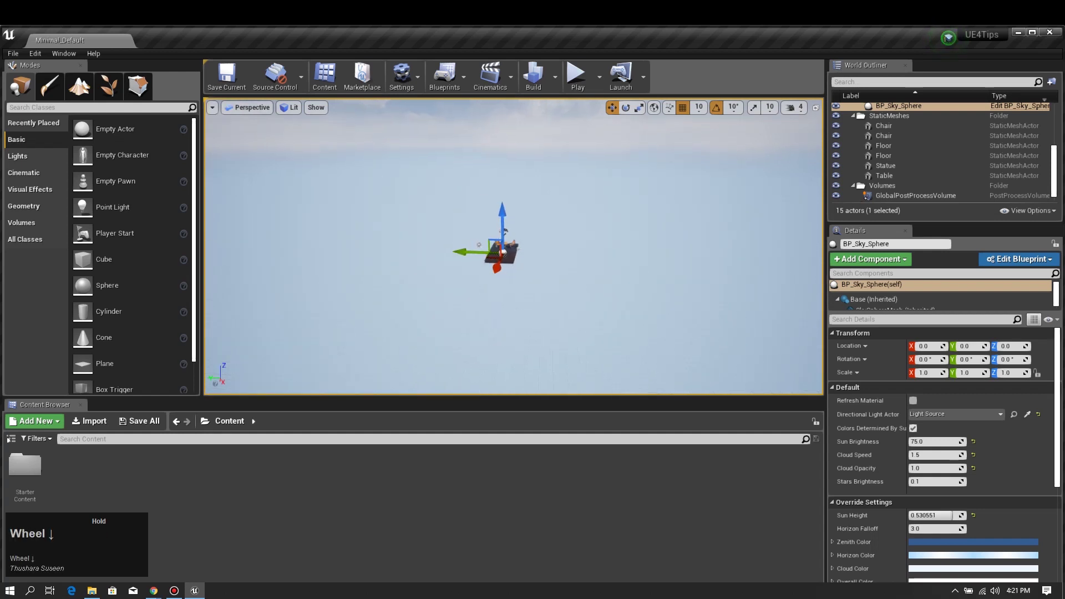
{"action": "right_click_drag", "start_coordinate": [447, 277], "coordinate": [441, 278]}
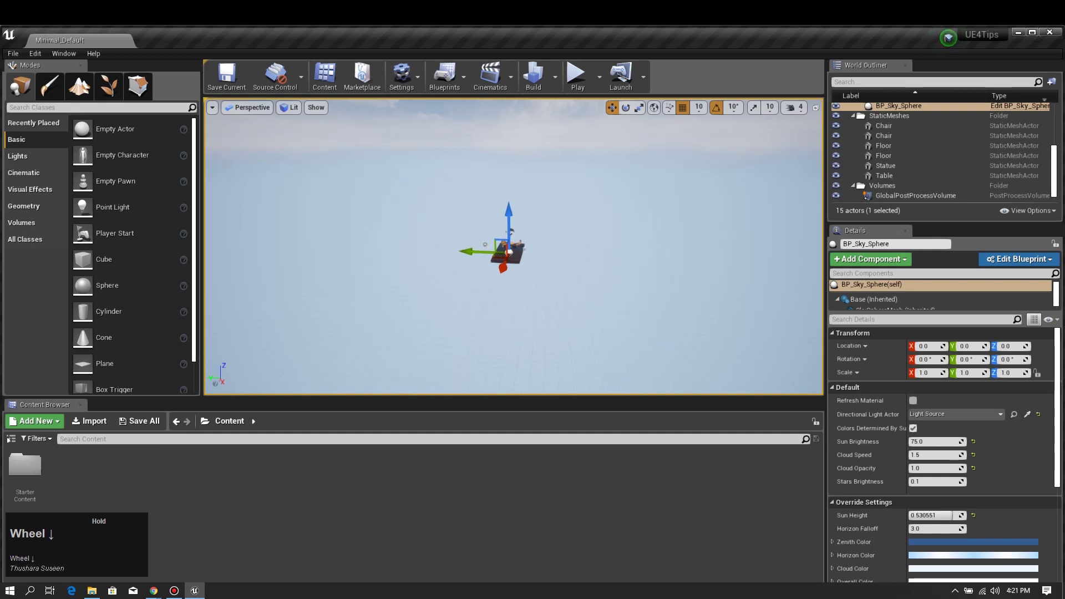
{"action": "key", "text": "w"}
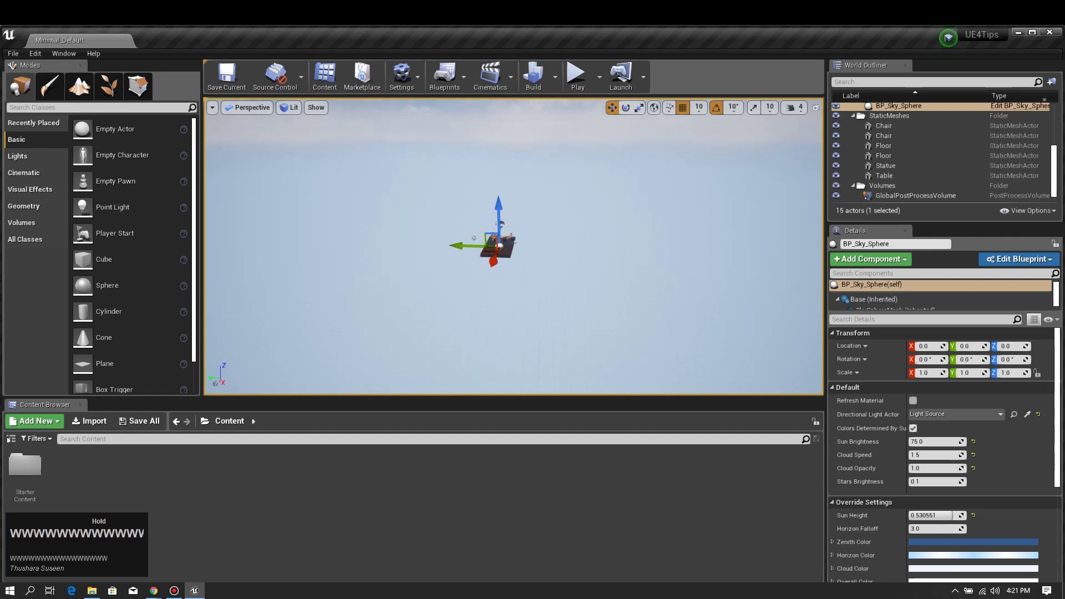
{"action": "key", "text": "w"}
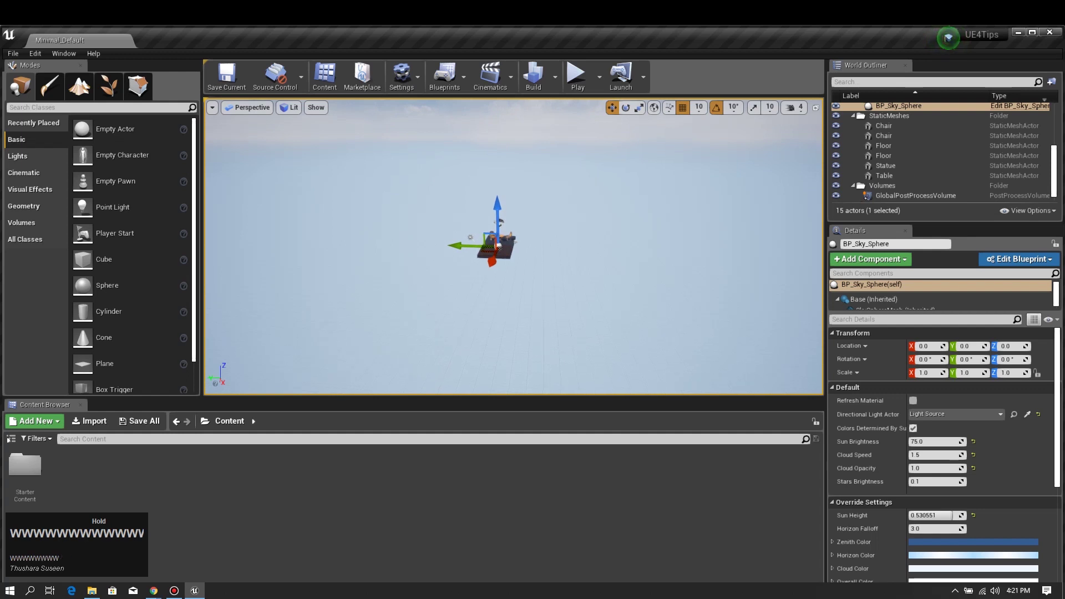
{"action": "key", "text": "w"}
{"action": "key", "text": "w"}
{"action": "key", "text": "w"}
{"action": "key", "text": "w"}
Step: Increase the camera flight speed and fly repeatedly toward and away from the table and chairs
{"action": "scroll", "coordinate": [513, 246], "scroll_direction": "up", "scroll_amount": 5}
{"action": "key", "text": "s"}
{"action": "key", "text": "w"}
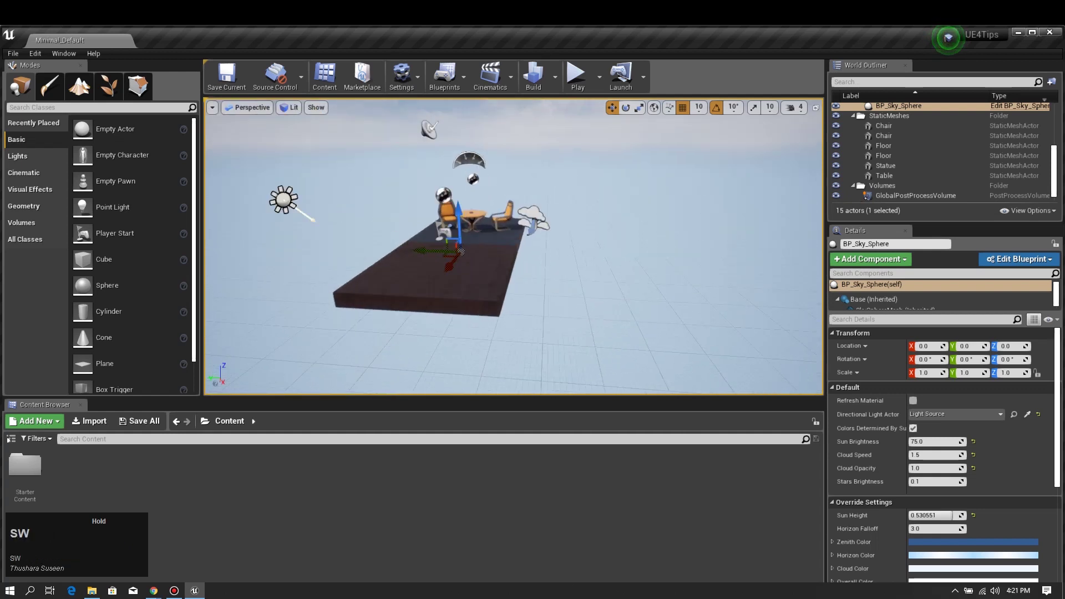
{"action": "key", "text": "s"}
{"action": "key", "text": "w"}
{"action": "key", "text": "s"}
{"action": "key", "text": "w"}
{"action": "key", "text": "w"}
{"action": "key", "text": "s"}
{"action": "key", "text": "s"}
{"action": "key", "text": "w"}
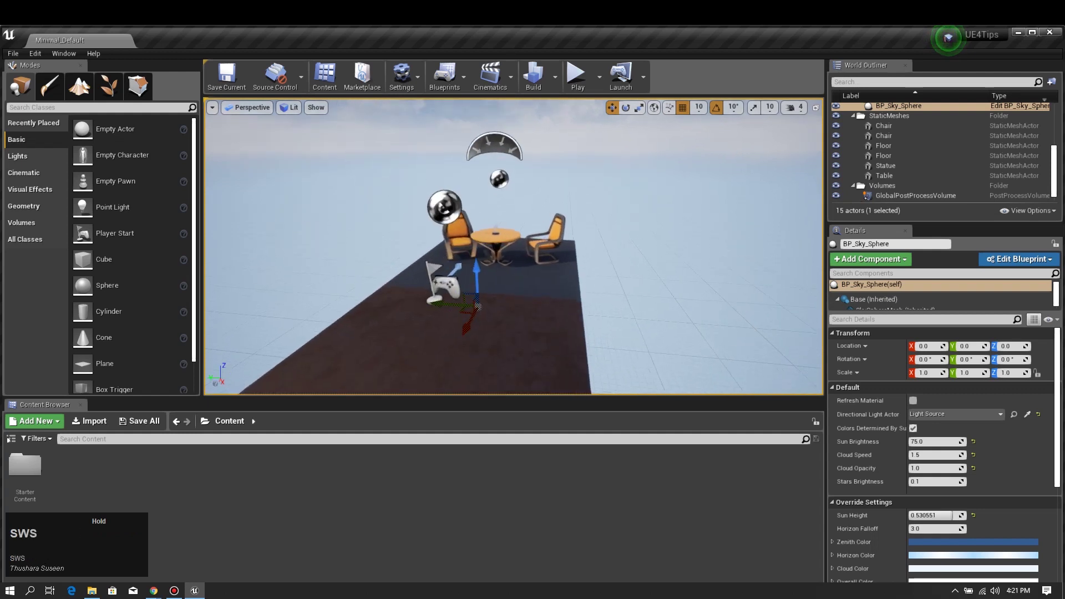
{"action": "key", "text": "s"}
{"action": "key", "text": "d"}
{"action": "key", "text": "a"}
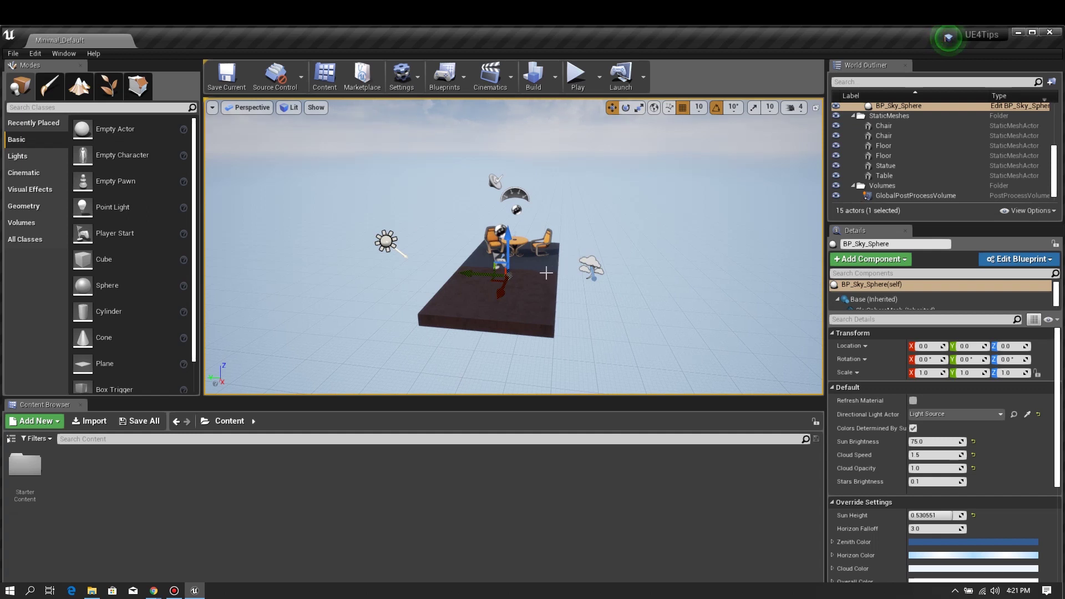
Step: Turn and shift the camera sideways and lower it slightly to view the floor and furniture from the front
{"action": "mouse_move", "coordinate": [547, 273]}
{"action": "right_mouse_down"}
{"action": "mouse_move", "coordinate": [544, 256]}
{"action": "mouse_move", "coordinate": [543, 272]}
{"action": "mouse_move", "coordinate": [528, 267]}
{"action": "mouse_move", "coordinate": [531, 253]}
{"action": "mouse_move", "coordinate": [531, 277]}
{"action": "mouse_move", "coordinate": [543, 277]}
{"action": "mouse_move", "coordinate": [555, 252]}
{"action": "mouse_move", "coordinate": [556, 274]}
{"action": "right_mouse_up"}
{"action": "mouse_move", "coordinate": [556, 274]}
{"action": "left_mouse_down"}
{"action": "mouse_move", "coordinate": [561, 253]}
{"action": "mouse_move", "coordinate": [557, 304]}
{"action": "mouse_move", "coordinate": [552, 283]}
{"action": "mouse_move", "coordinate": [551, 303]}
{"action": "mouse_move", "coordinate": [532, 295]}
{"action": "mouse_move", "coordinate": [571, 295]}
{"action": "mouse_move", "coordinate": [500, 295]}
{"action": "mouse_move", "coordinate": [604, 294]}
{"action": "mouse_move", "coordinate": [517, 295]}
{"action": "mouse_move", "coordinate": [558, 294]}
{"action": "left_mouse_up"}
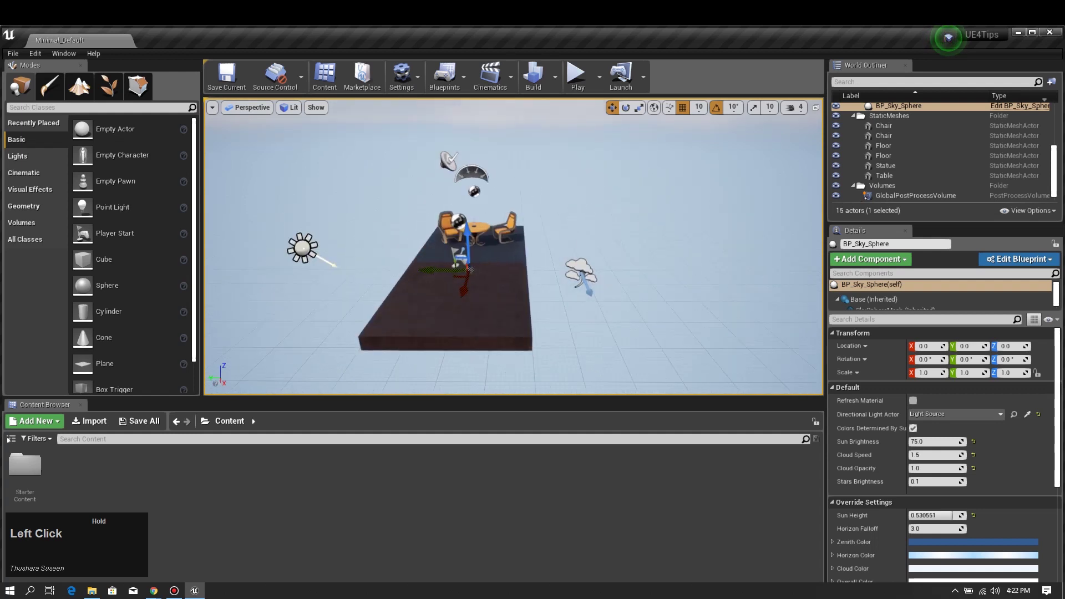
{"action": "right_click", "coordinate": [556, 273]}
{"action": "right_click_drag", "start_coordinate": [556, 273], "coordinate": [532, 267]}
{"action": "key", "text": "a"}
{"action": "key", "text": "d"}
{"action": "key", "text": "a"}
{"action": "key", "text": "d"}
{"action": "key", "text": "q"}
{"action": "key", "text": "a"}
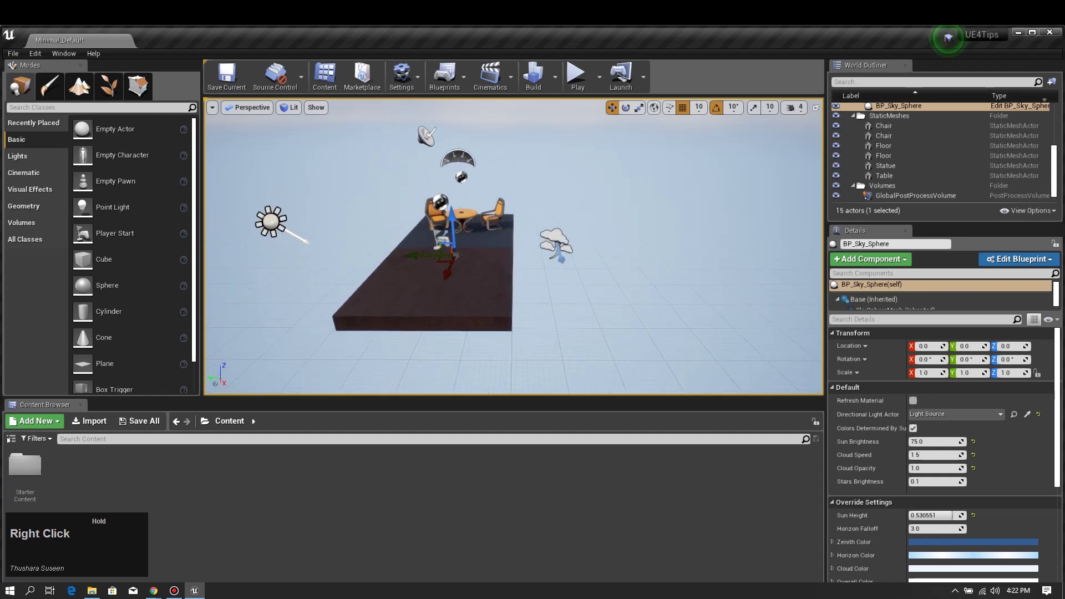
Step: Reduce the camera flight speed while flying forward and backward to view the floor from farther away
{"action": "mouse_move", "coordinate": [532, 268]}
{"action": "right_mouse_down"}
{"action": "mouse_move", "coordinate": [520, 275]}
{"action": "mouse_move", "coordinate": [488, 249]}
{"action": "mouse_move", "coordinate": [500, 271]}
{"action": "mouse_move", "coordinate": [521, 267]}
{"action": "right_mouse_up"}
{"action": "scroll", "coordinate": [521, 267], "scroll_direction": "down", "scroll_amount": 2}
{"action": "key", "text": "w"}
{"action": "key", "text": "s"}
{"action": "scroll", "coordinate": [514, 246], "scroll_direction": "down", "scroll_amount": 5}
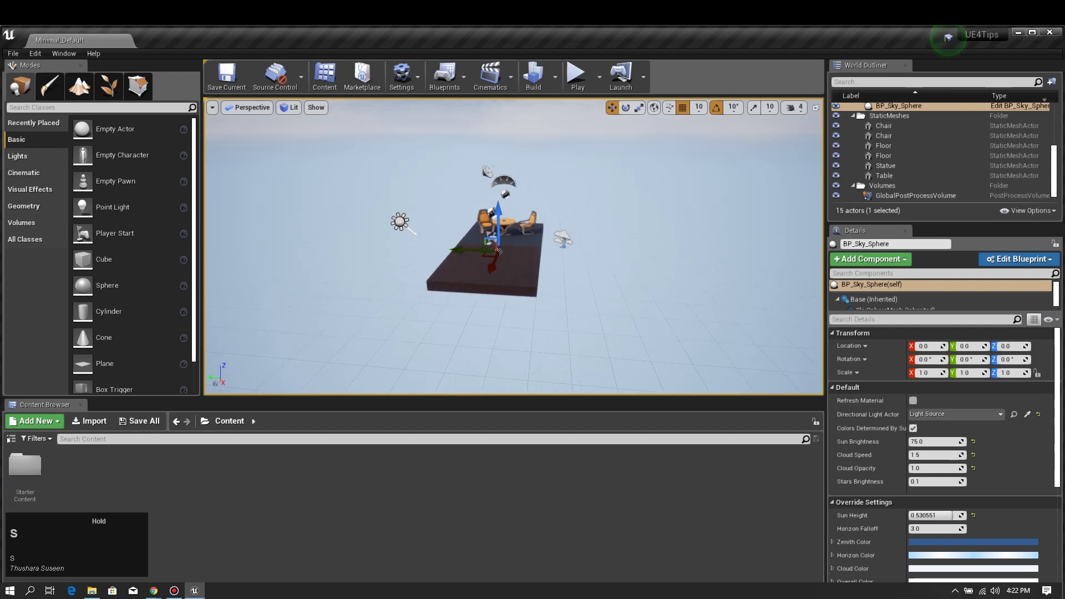
Step: Increase the camera flight speed and fly forward from the distant floor to the table and chairs
{"action": "scroll", "coordinate": [514, 246], "scroll_direction": "up", "scroll_amount": 2}
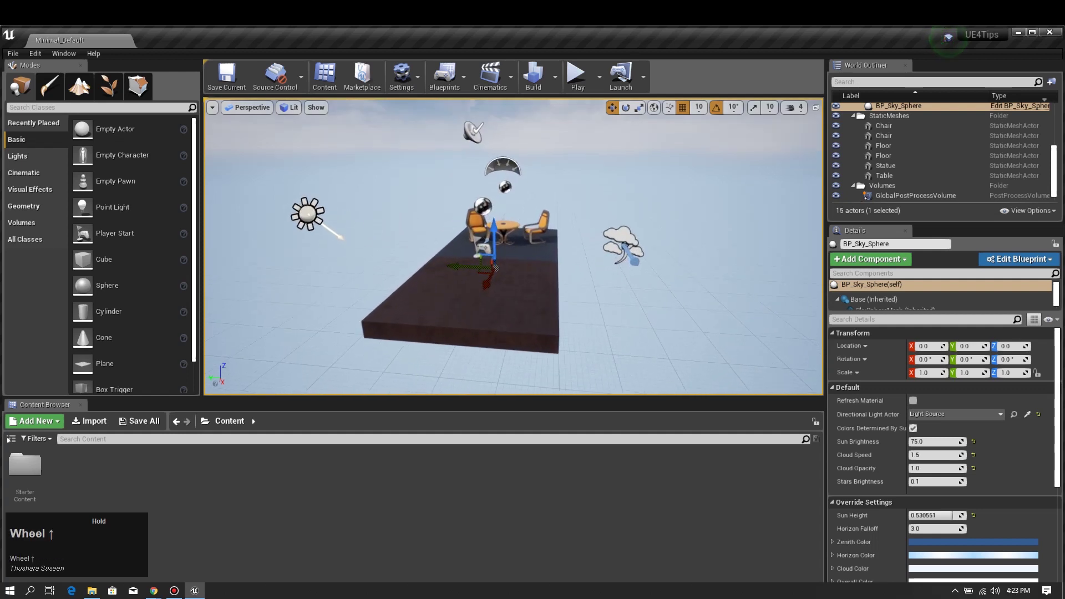
{"action": "key", "text": "w"}
{"action": "key", "text": "w"}
{"action": "key", "text": "w"}
{"action": "key", "text": "w"}
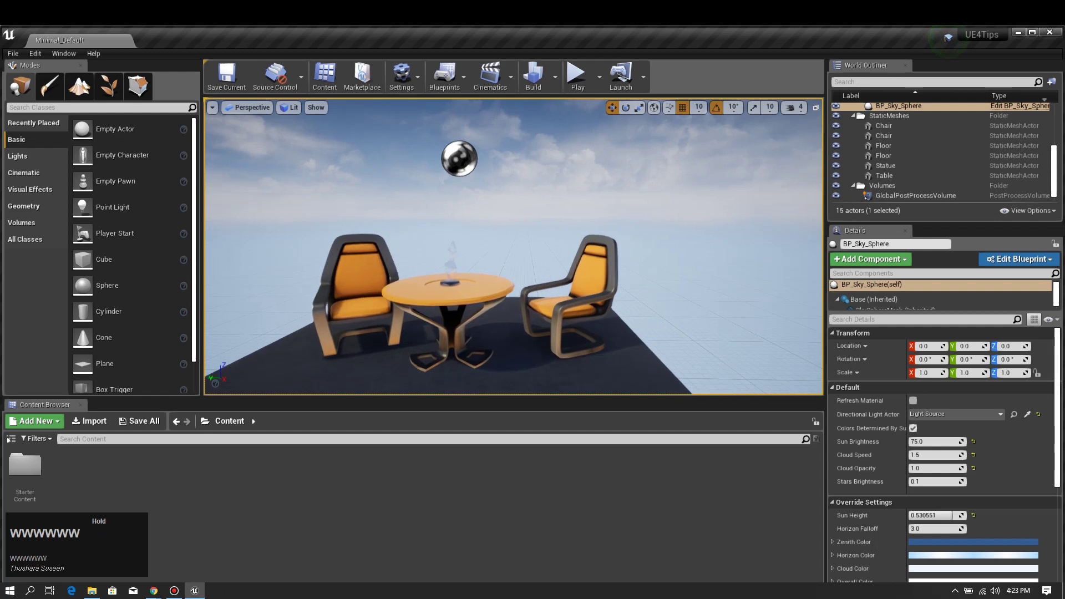
Step: Fly the camera quickly backward away from the furniture and forward again toward the table
{"action": "key", "text": "s"}
{"action": "key", "text": "s"}
{"action": "key", "text": "s"}
{"action": "key", "text": "s"}
{"action": "key", "text": "s"}
{"action": "key", "text": "s"}
{"action": "key", "text": "s"}
{"action": "key", "text": "w"}
{"action": "key", "text": "w"}
{"action": "key", "text": "w"}
{"action": "key", "text": "w"}
{"action": "key", "text": "w"}
{"action": "key", "text": "w"}
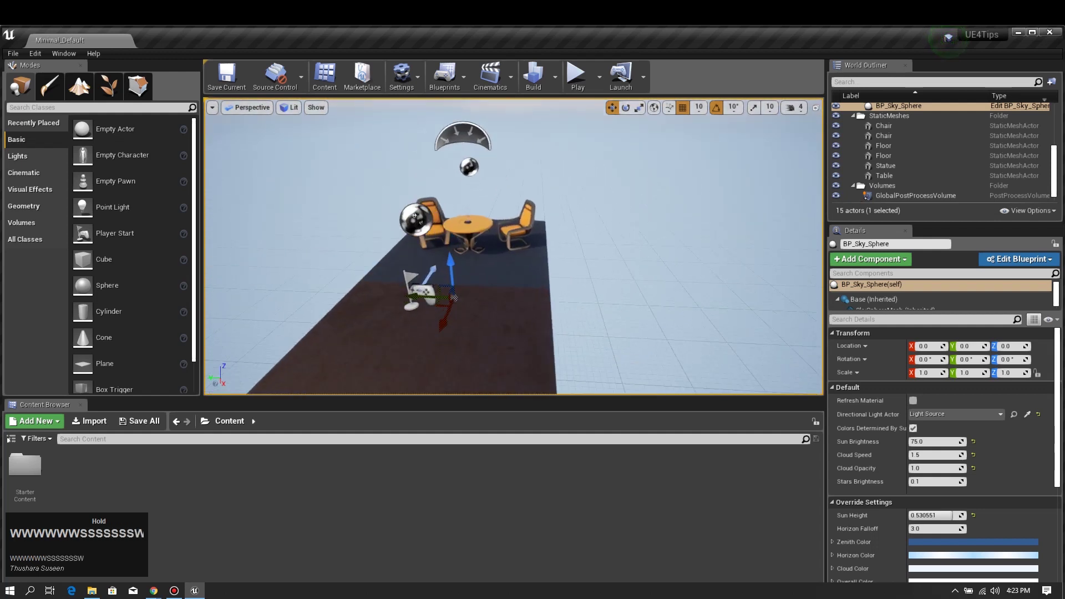
Step: Reduce the camera flight speed and make small forward, backward and sideways moves close to the table's base
{"action": "scroll", "coordinate": [514, 247], "scroll_direction": "down", "scroll_amount": 1}
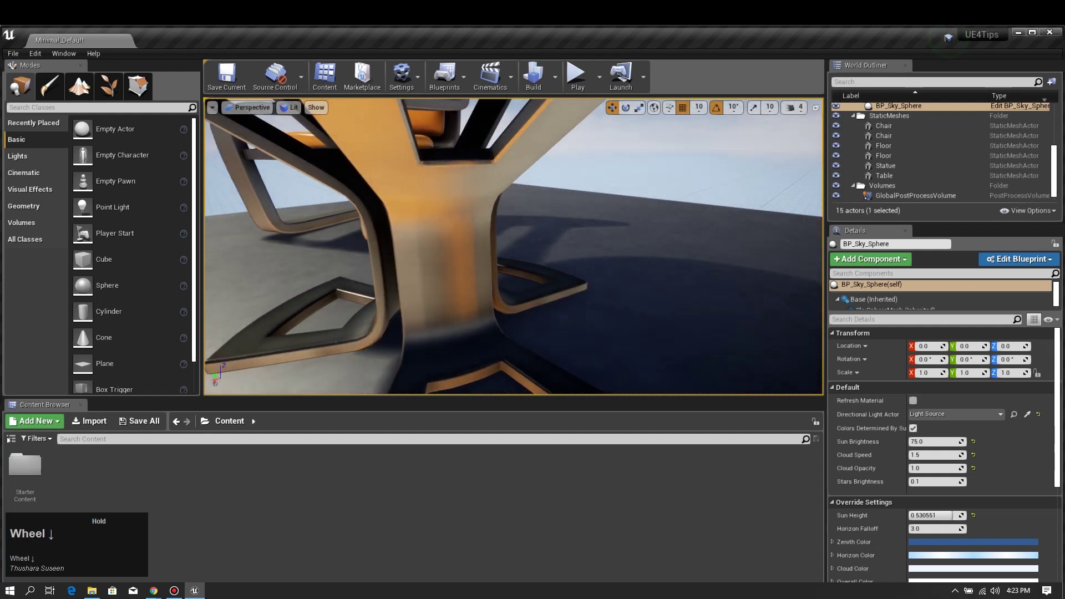
{"action": "key", "text": "w"}
{"action": "key", "text": "s"}
{"action": "key", "text": "w"}
{"action": "key", "text": "w"}
{"action": "key", "text": "s"}
{"action": "key", "text": "s"}
{"action": "key", "text": "s"}
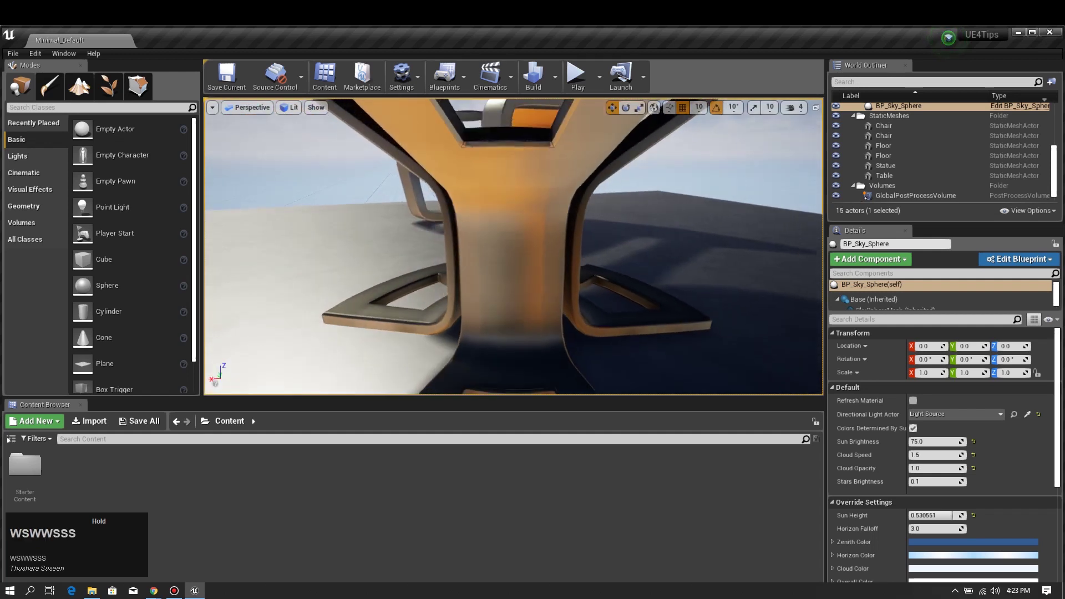
{"action": "key", "text": "w"}
{"action": "key", "text": "d"}
{"action": "key", "text": "a"}
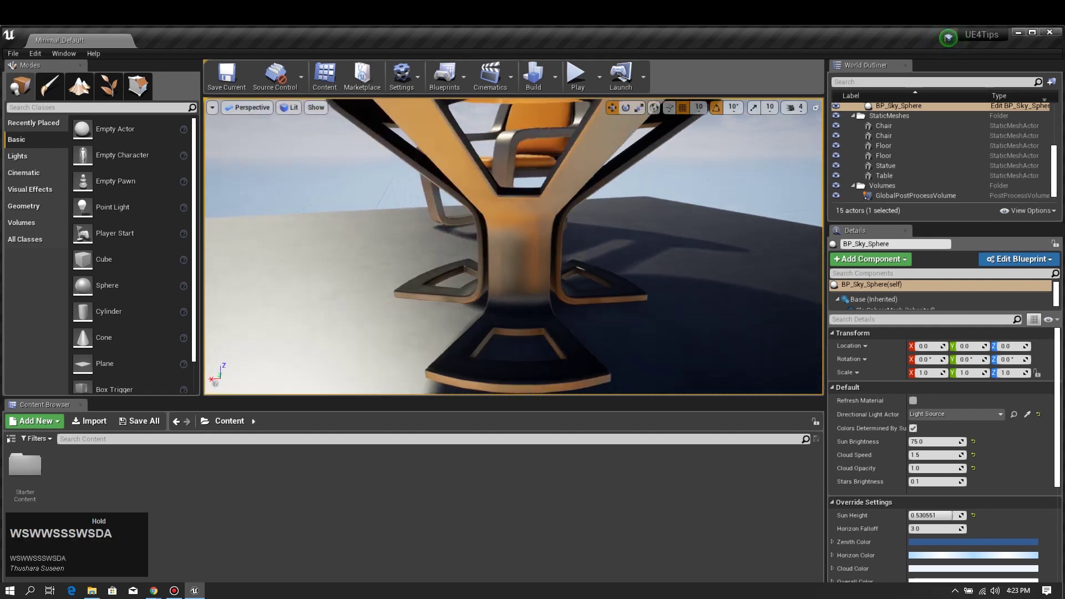
{"action": "scroll", "coordinate": [514, 246], "scroll_direction": "down", "scroll_amount": 1}
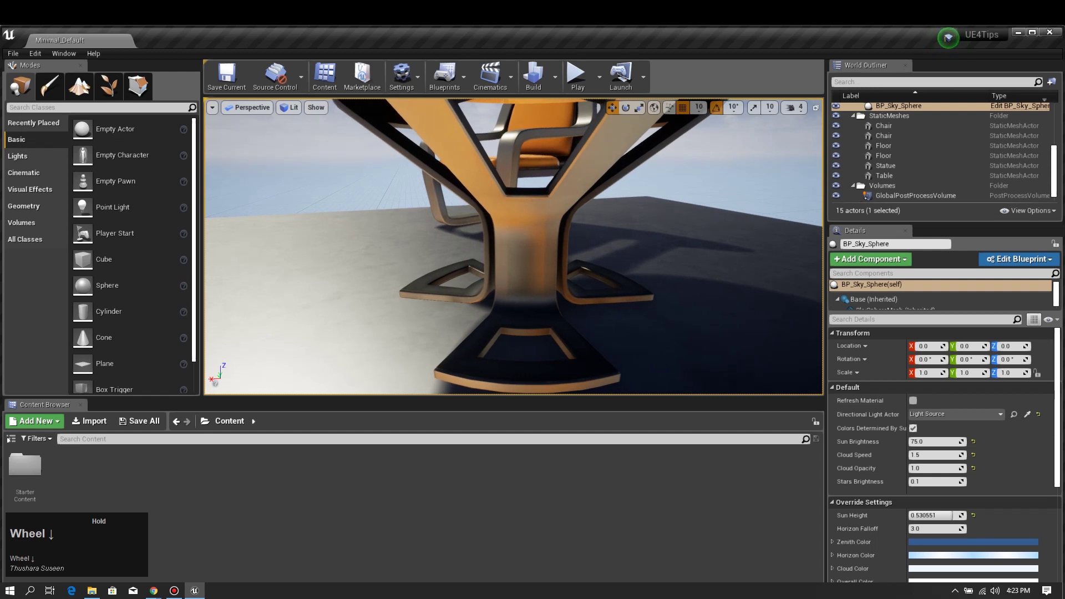
{"action": "key", "text": "s"}
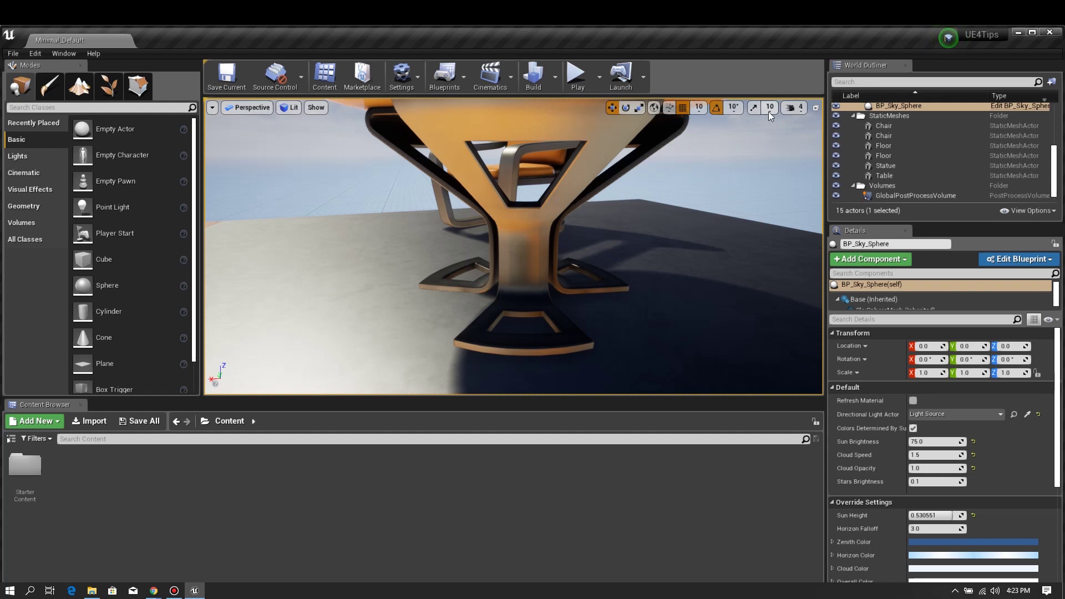
Step: Set the viewport's camera speed to 1
{"action": "left_click", "coordinate": [797, 108]}
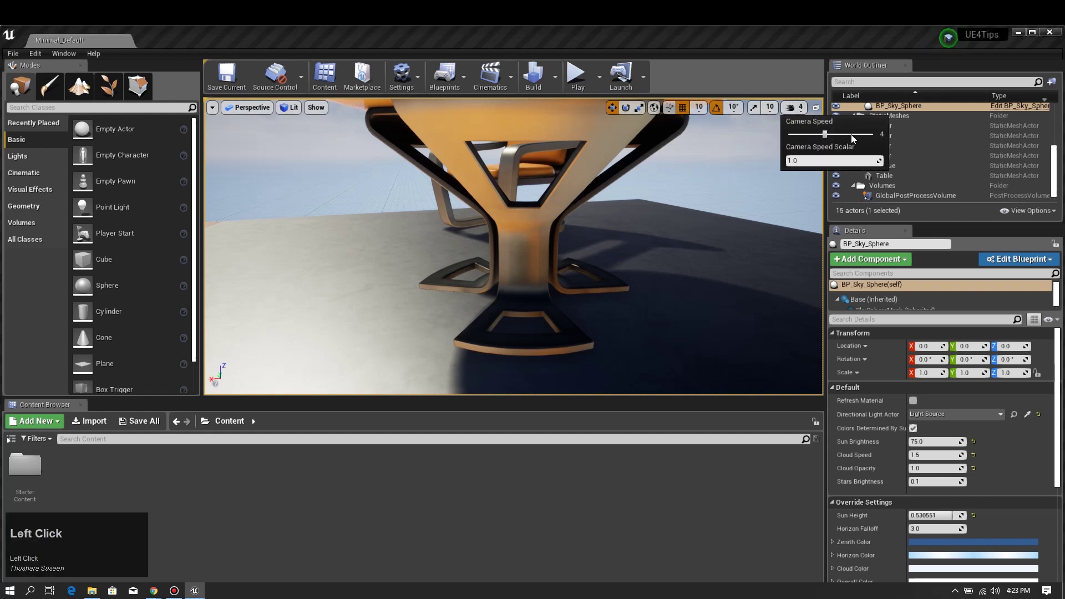
{"action": "left_click", "coordinate": [798, 114]}
{"action": "left_click", "coordinate": [798, 111]}
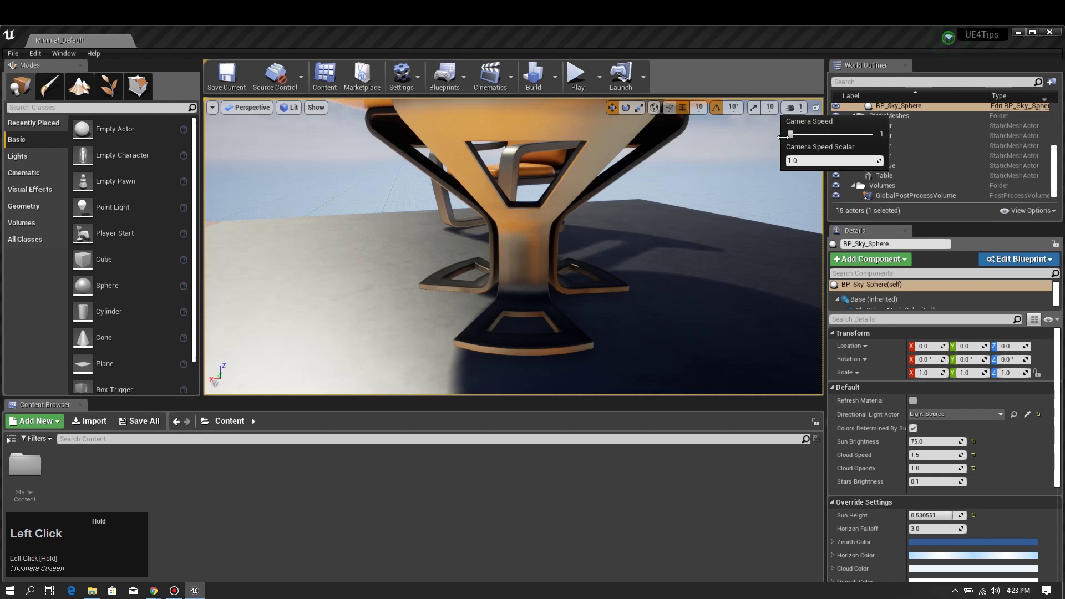
Step: Fly slowly backward and forward near the table base, raising the flight speed slightly to back away past the chair
{"action": "mouse_move", "coordinate": [619, 168]}
{"action": "right_mouse_down"}
{"action": "mouse_move", "coordinate": [620, 179]}
{"action": "mouse_move", "coordinate": [619, 168]}
{"action": "right_mouse_up"}
{"action": "key", "text": "s"}
{"action": "key", "text": "s"}
{"action": "key", "text": "w"}
{"action": "right_click_drag", "start_coordinate": [620, 168], "coordinate": [621, 171]}
{"action": "scroll", "coordinate": [619, 168], "scroll_direction": "up", "scroll_amount": 1}
{"action": "key", "text": "w"}
{"action": "key", "text": "s"}
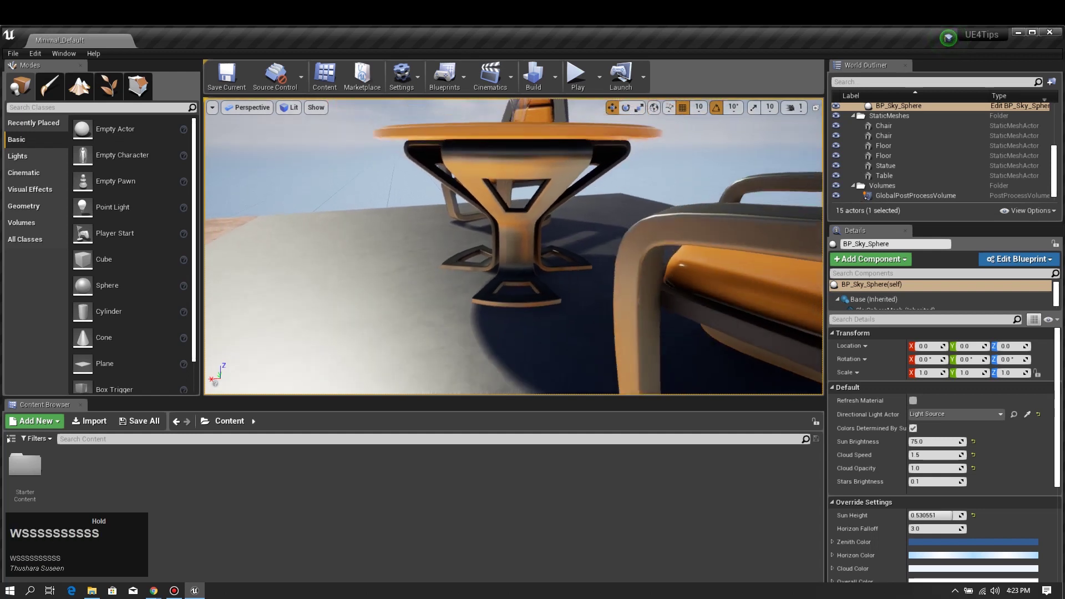
Step: Increase the camera flight speed and fly backward and sideways to view the furniture and floor from the front
{"action": "scroll", "coordinate": [513, 247], "scroll_direction": "up", "scroll_amount": 1}
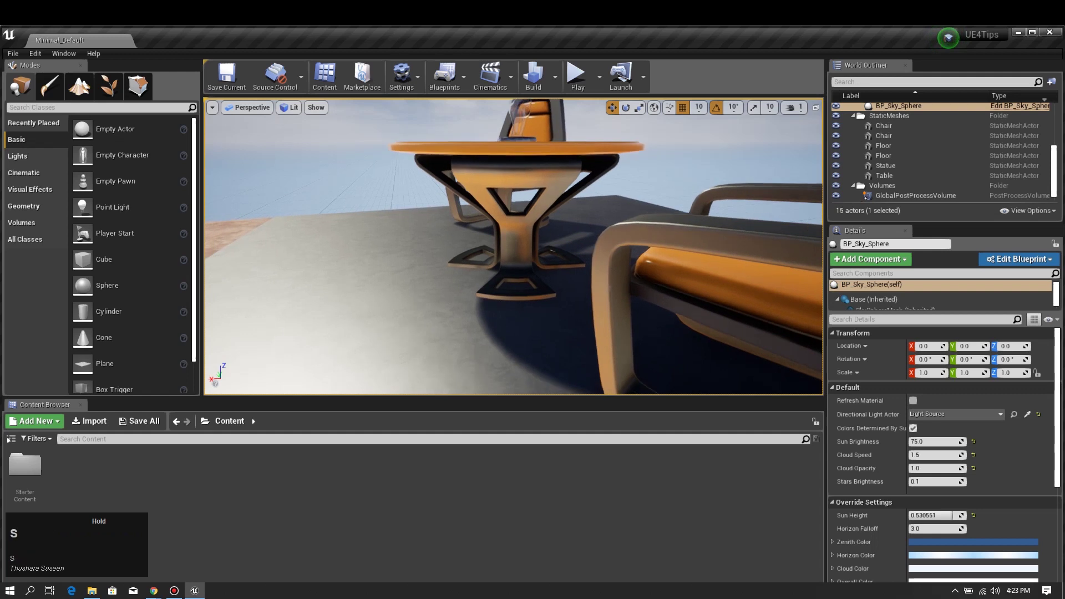
{"action": "key", "text": "s"}
{"action": "key", "text": "s"}
{"action": "key", "text": "a"}
{"action": "key", "text": "w"}
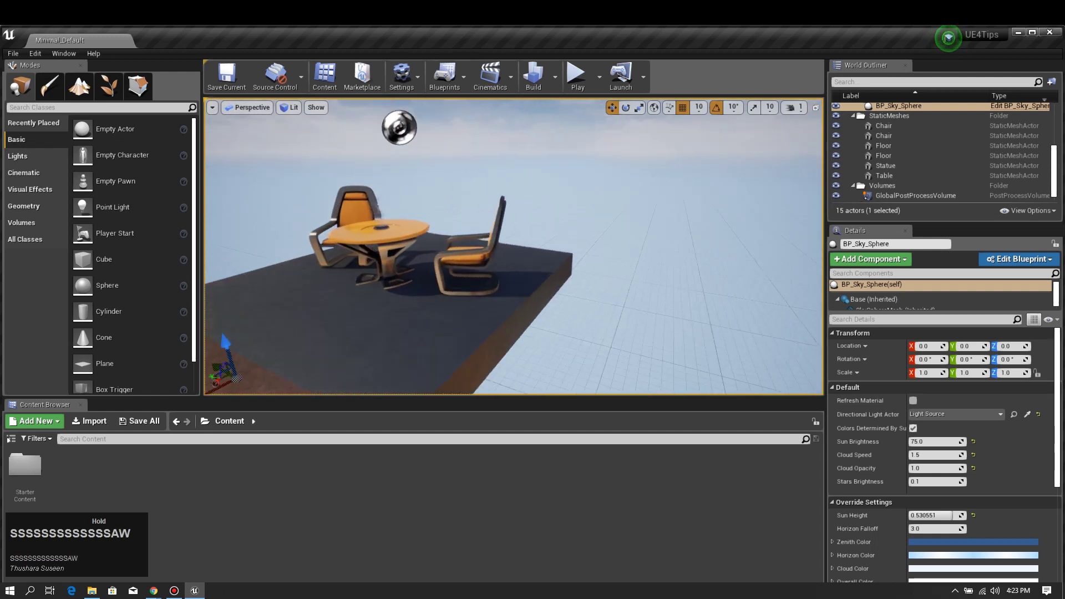
{"action": "key", "text": "a"}
{"action": "key", "text": "s"}
{"action": "key", "text": "a"}
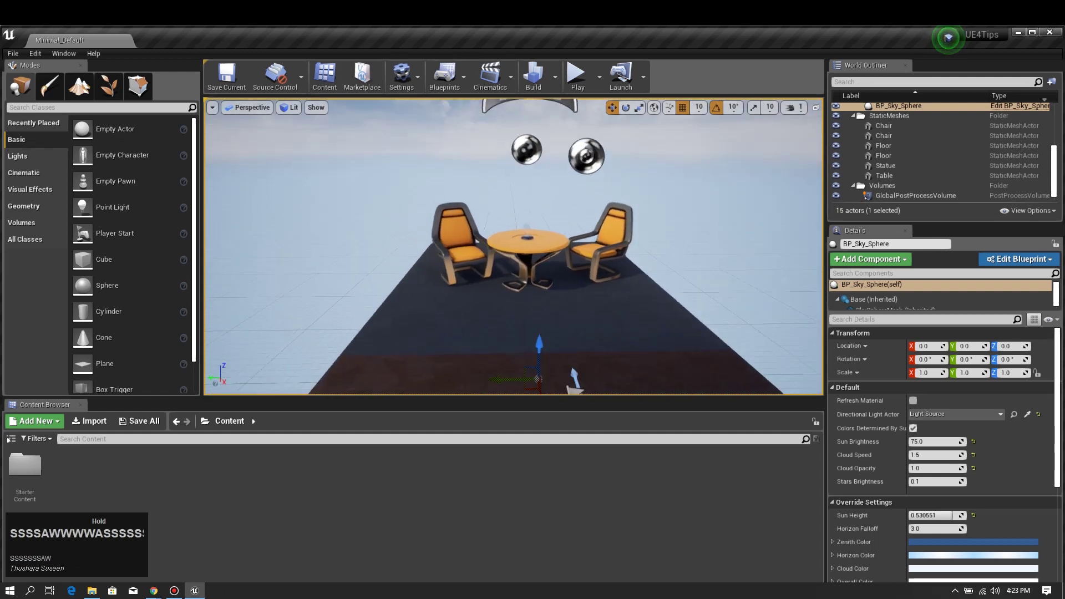
Step: Fly up to the furniture and shift sideways to frame the table between the two chairs
{"action": "key", "text": "w"}
{"action": "key", "text": "d"}
{"action": "key", "text": "d"}
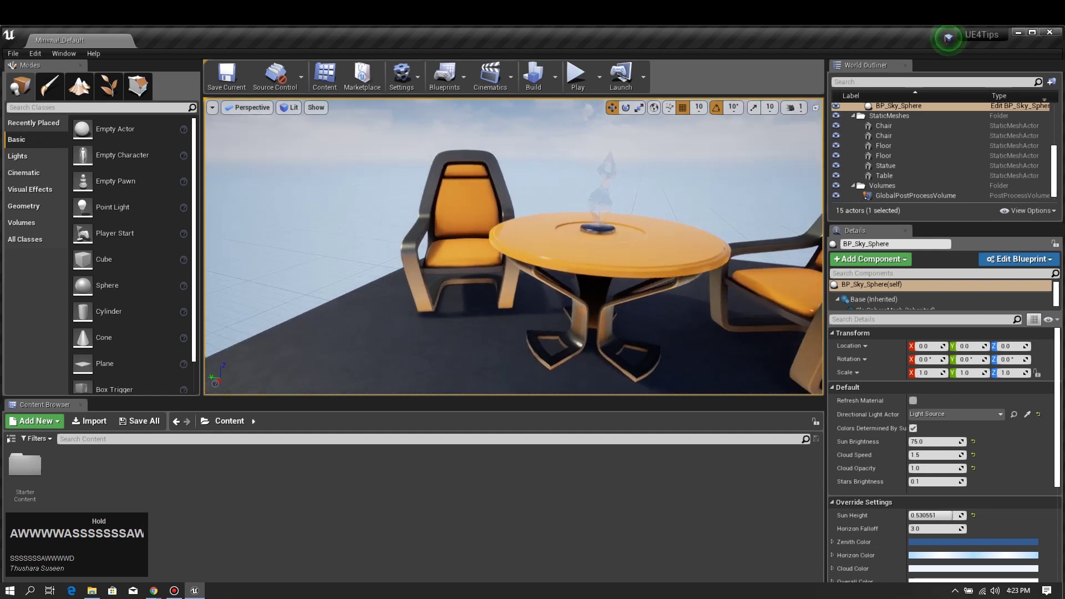
{"action": "key", "text": "a"}
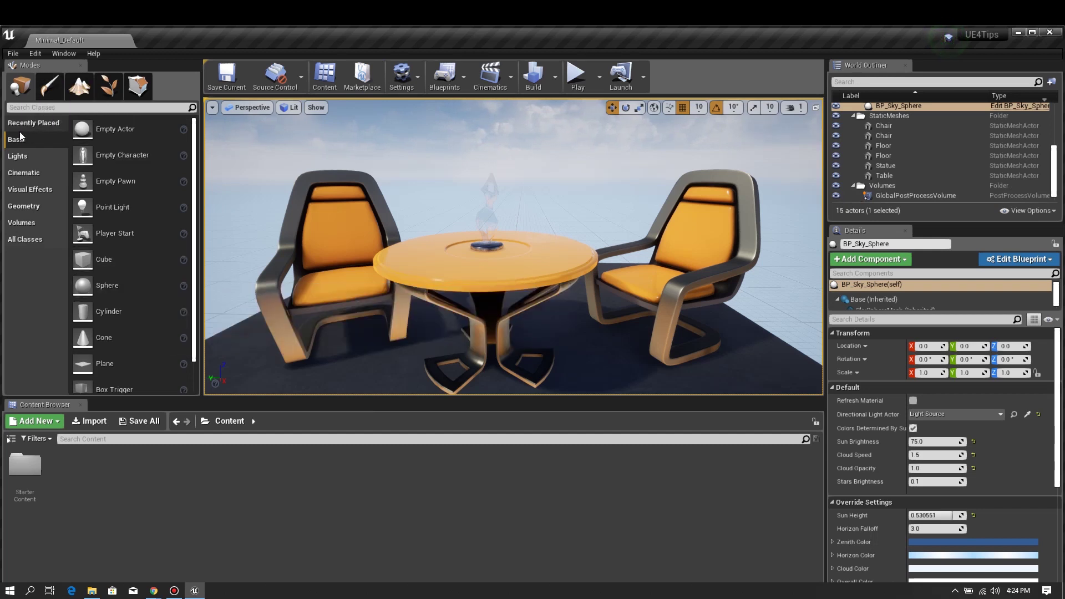
Step: Look through the Paint, Landscape, Foliage and Geometry Editing modes, and return to placing actors
{"action": "left_click", "coordinate": [45, 94]}
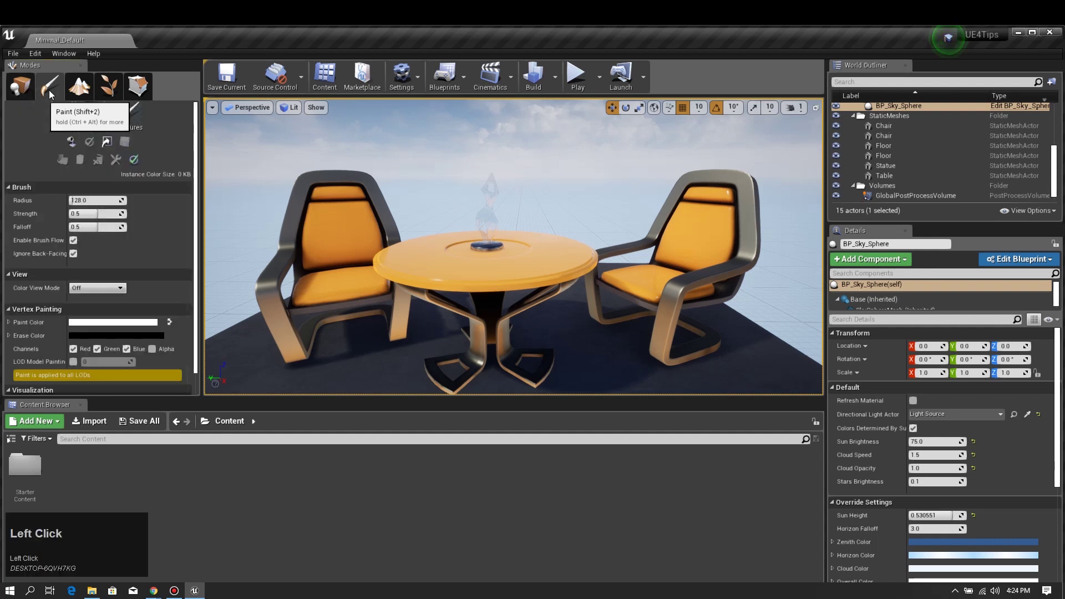
{"action": "left_click", "coordinate": [78, 89]}
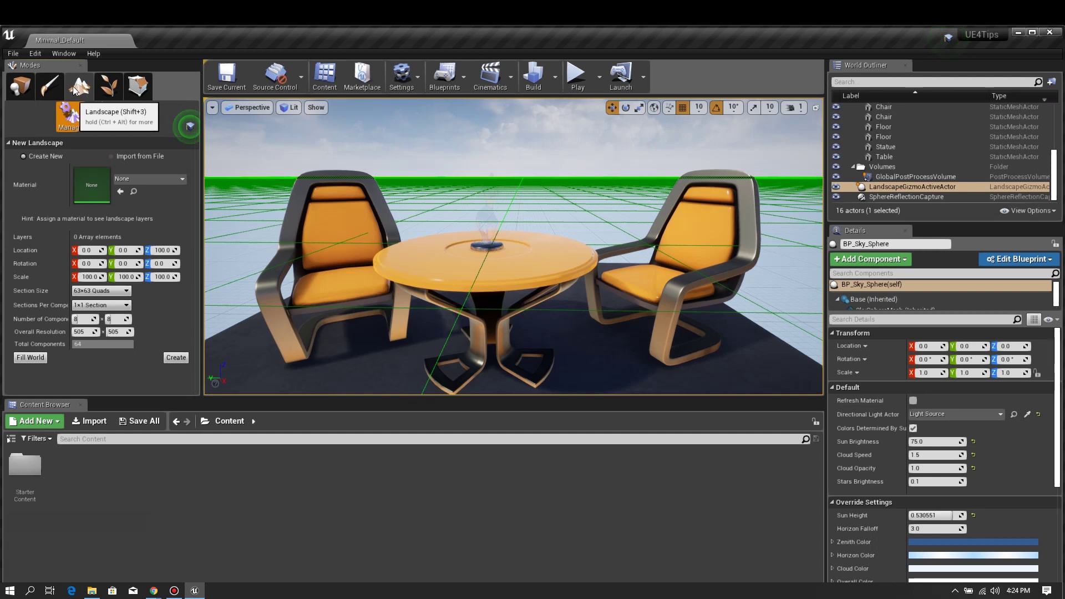
{"action": "left_click", "coordinate": [108, 86]}
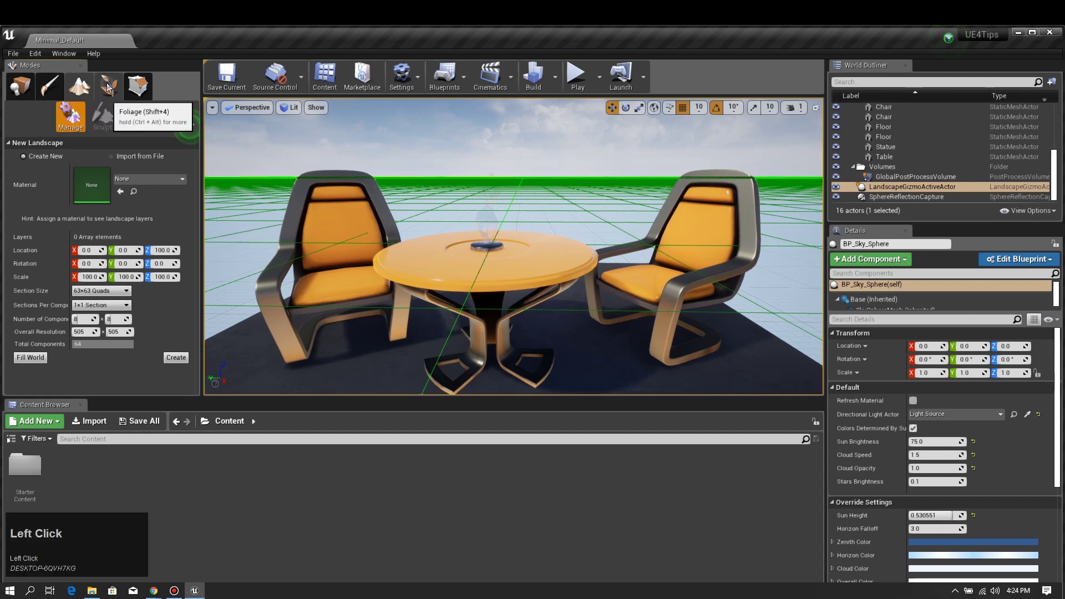
{"action": "left_click", "coordinate": [134, 87]}
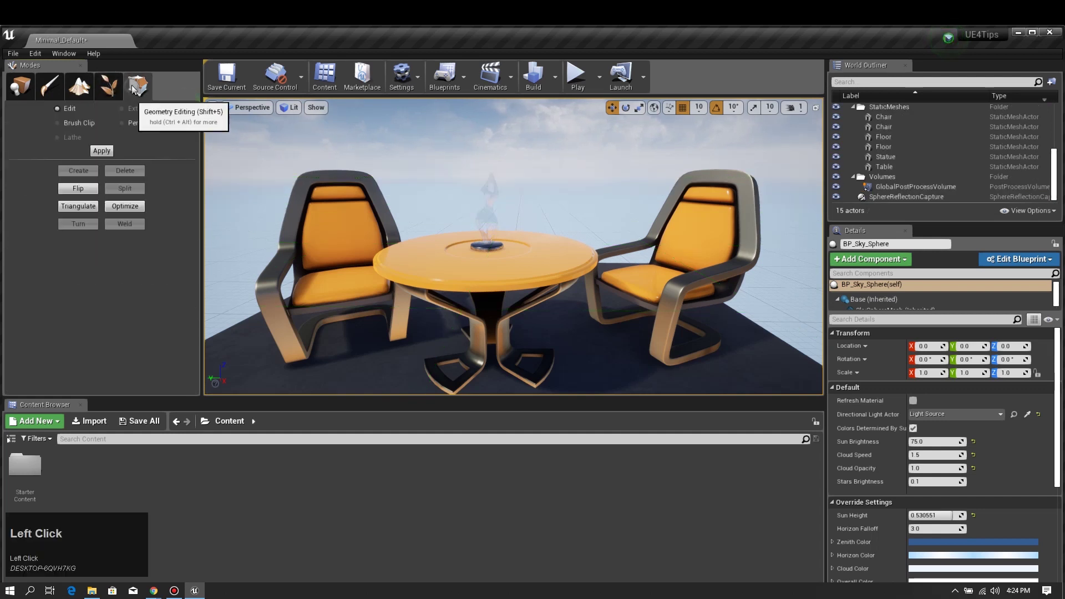
{"action": "left_click", "coordinate": [25, 90]}
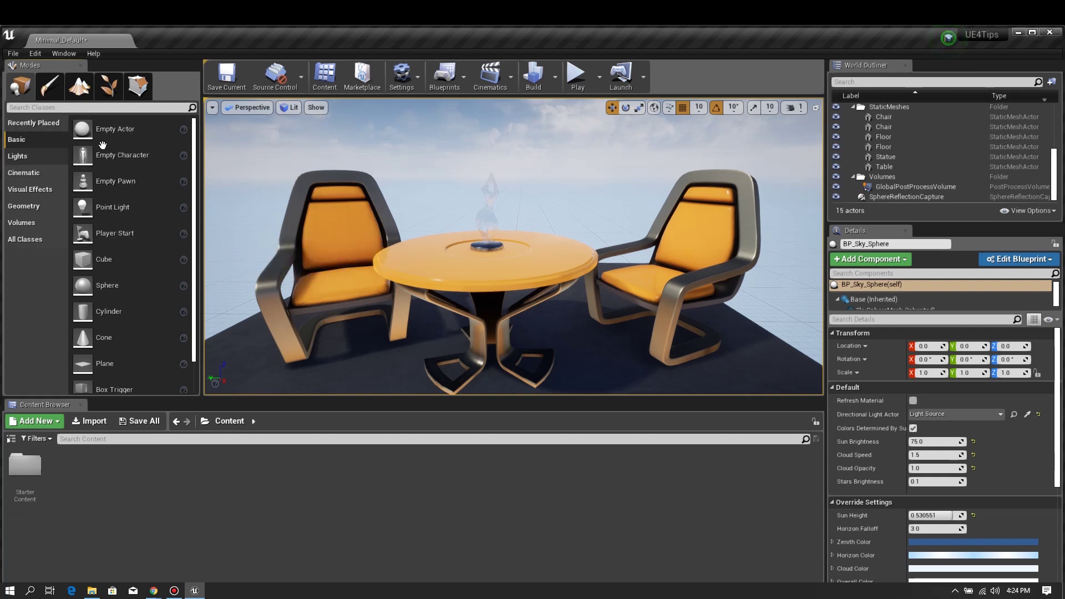
Step: Examine the placeable actors under Basic, Lights, Cinematic and Visual Effects, and return to the Basic category
{"action": "scroll", "coordinate": [103, 150], "scroll_direction": "down", "scroll_amount": 1}
{"action": "scroll", "coordinate": [89, 233], "scroll_direction": "up", "scroll_amount": 1}
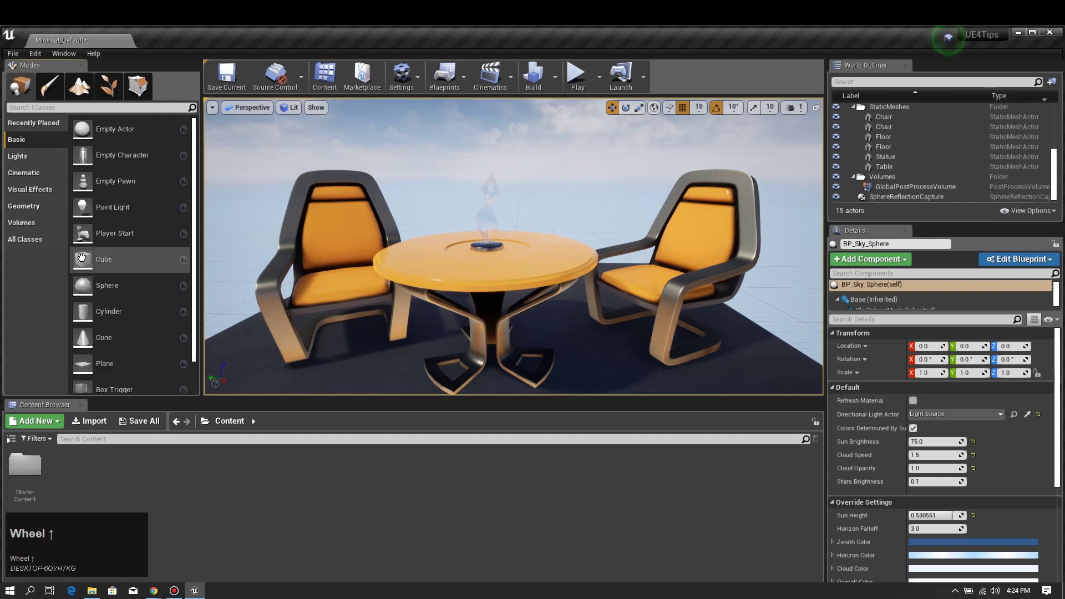
{"action": "left_click", "coordinate": [21, 162]}
{"action": "left_click", "coordinate": [27, 177]}
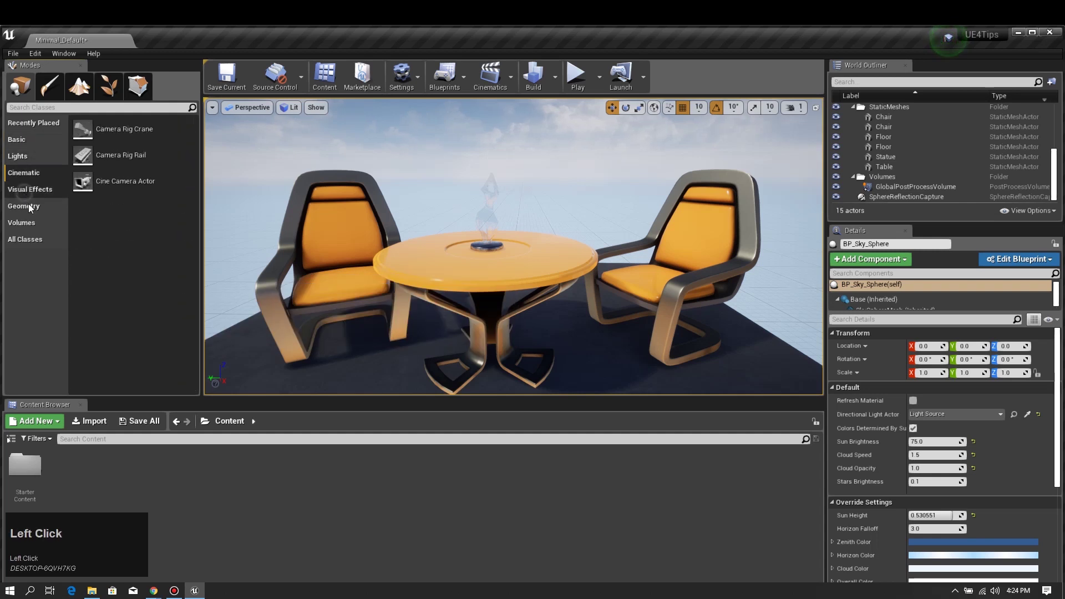
{"action": "left_click", "coordinate": [28, 205]}
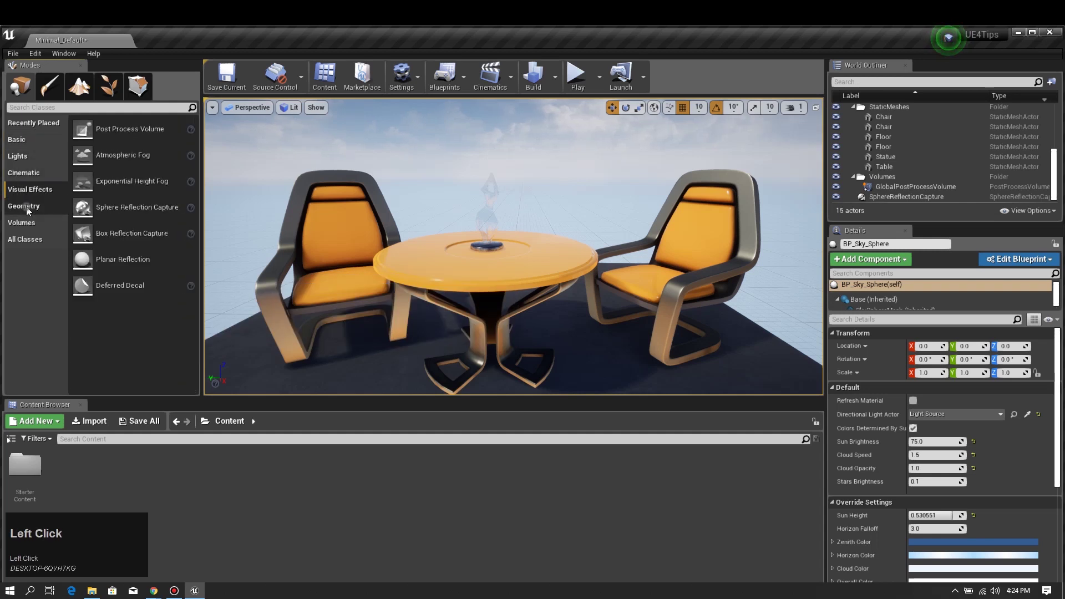
{"action": "left_click", "coordinate": [18, 143]}
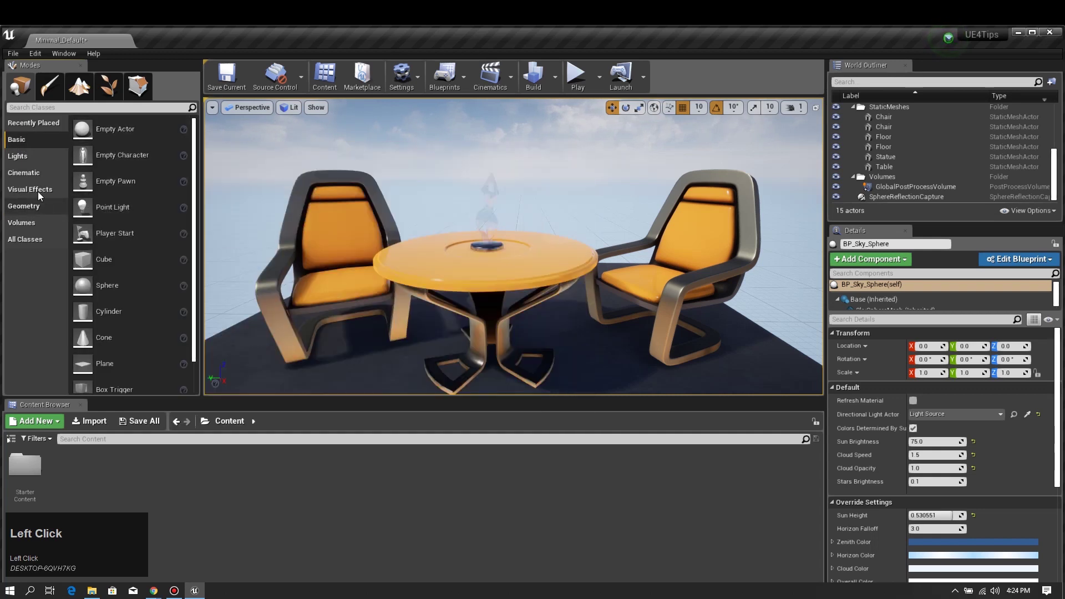
Step: Review the placeable actors in every category from Lights through Volumes and All Classes, and return to Basic
{"action": "left_click", "coordinate": [26, 159]}
{"action": "left_click", "coordinate": [33, 174]}
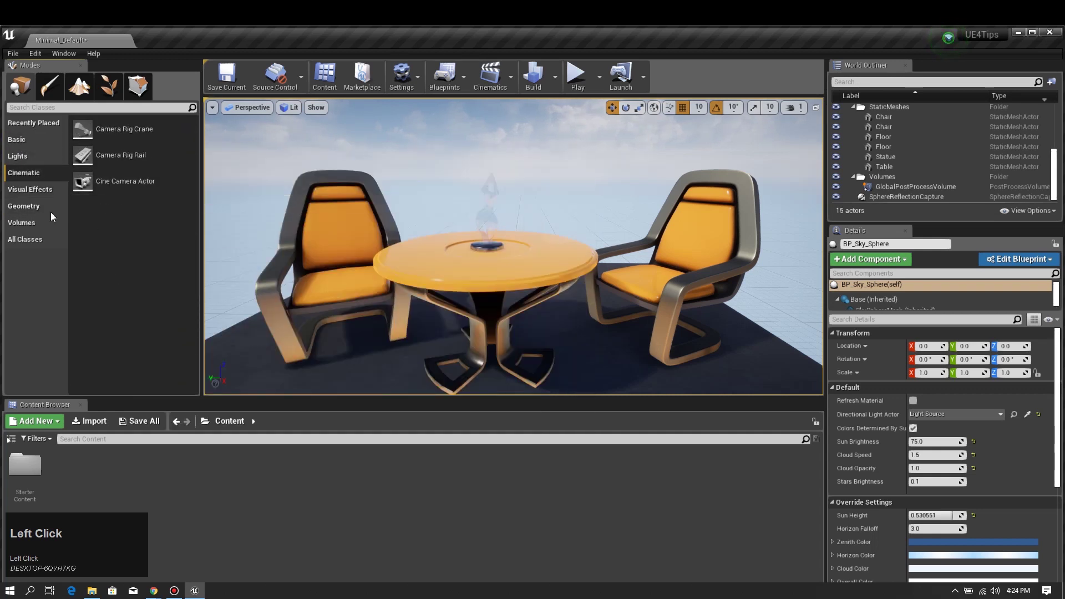
{"action": "left_click", "coordinate": [38, 188]}
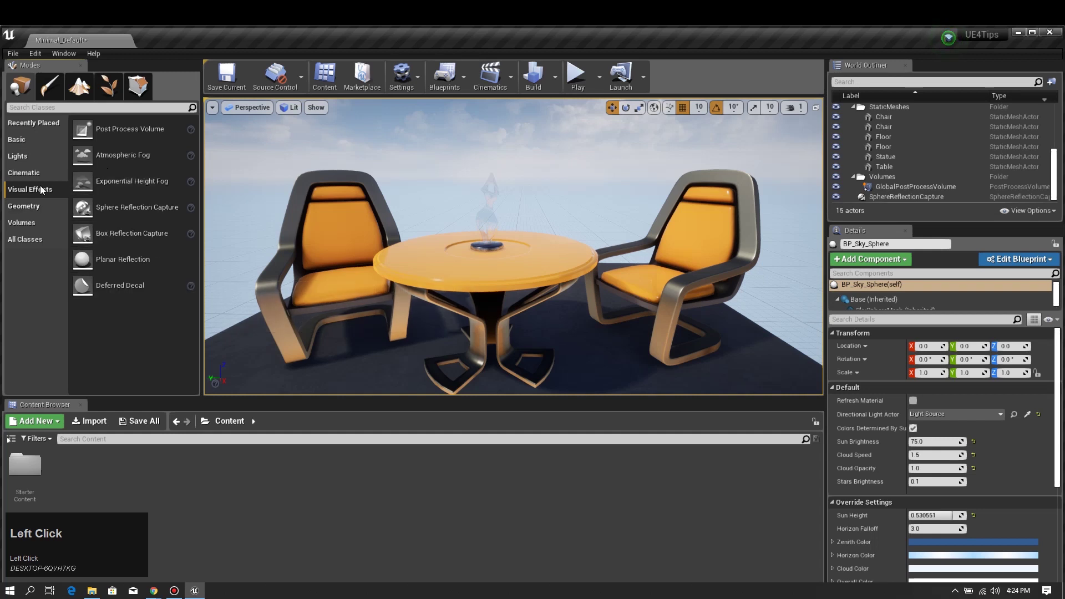
{"action": "left_click", "coordinate": [31, 209]}
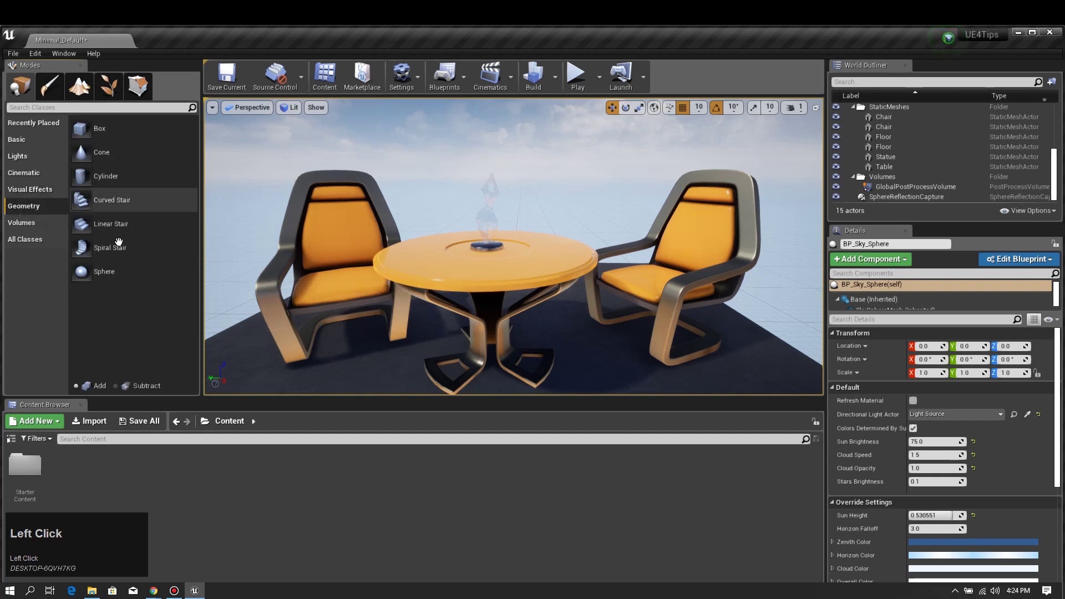
{"action": "left_click", "coordinate": [24, 221]}
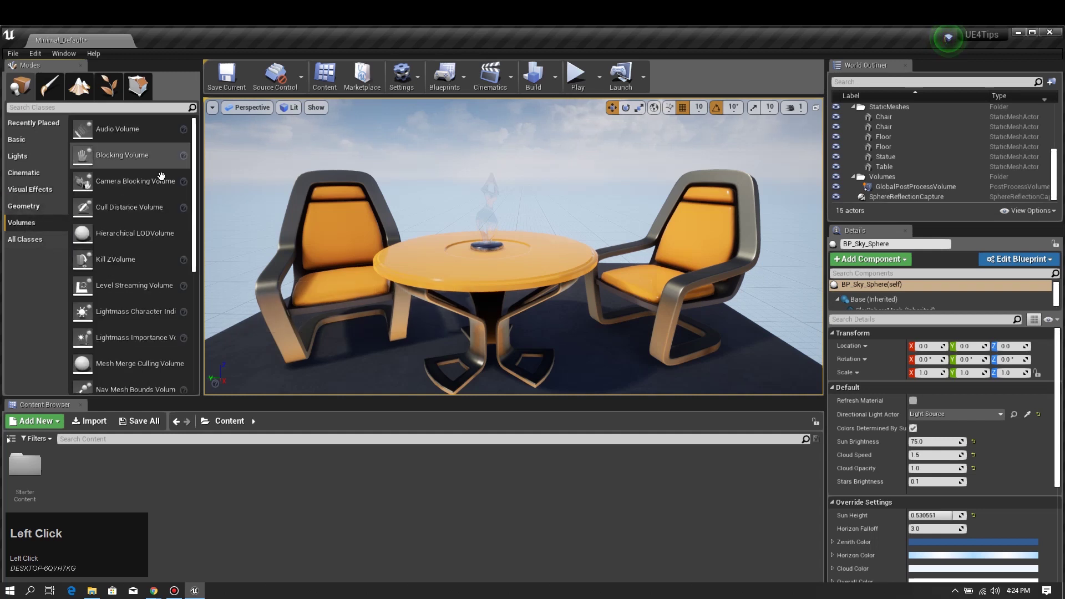
{"action": "left_click", "coordinate": [31, 241]}
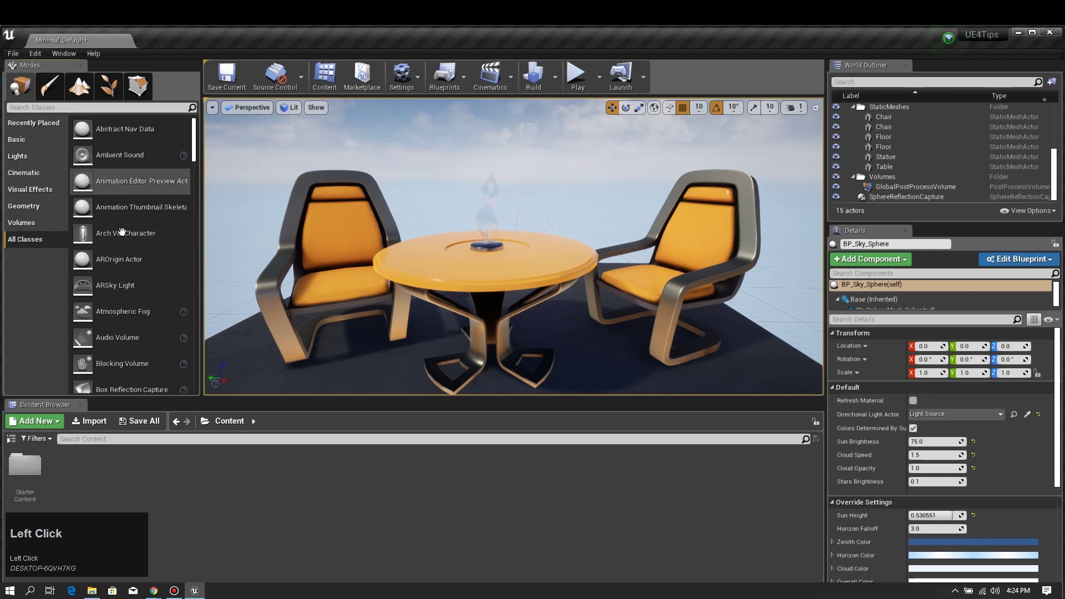
{"action": "scroll", "coordinate": [122, 232], "scroll_direction": "down", "scroll_amount": 5}
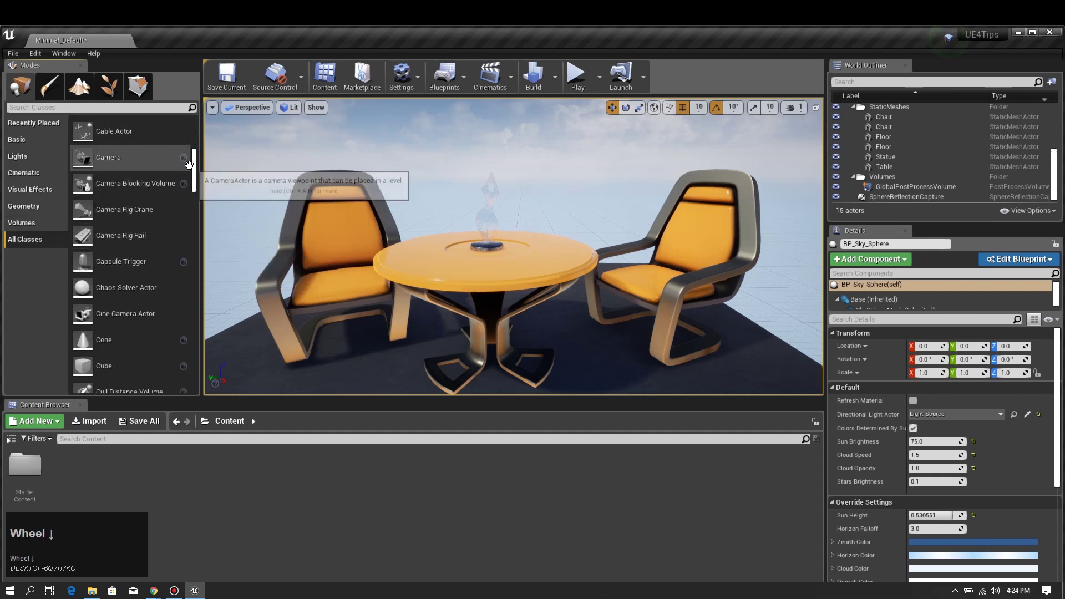
{"action": "left_click_drag", "start_coordinate": [194, 165], "coordinate": [178, 125]}
{"action": "left_click", "coordinate": [28, 141]}
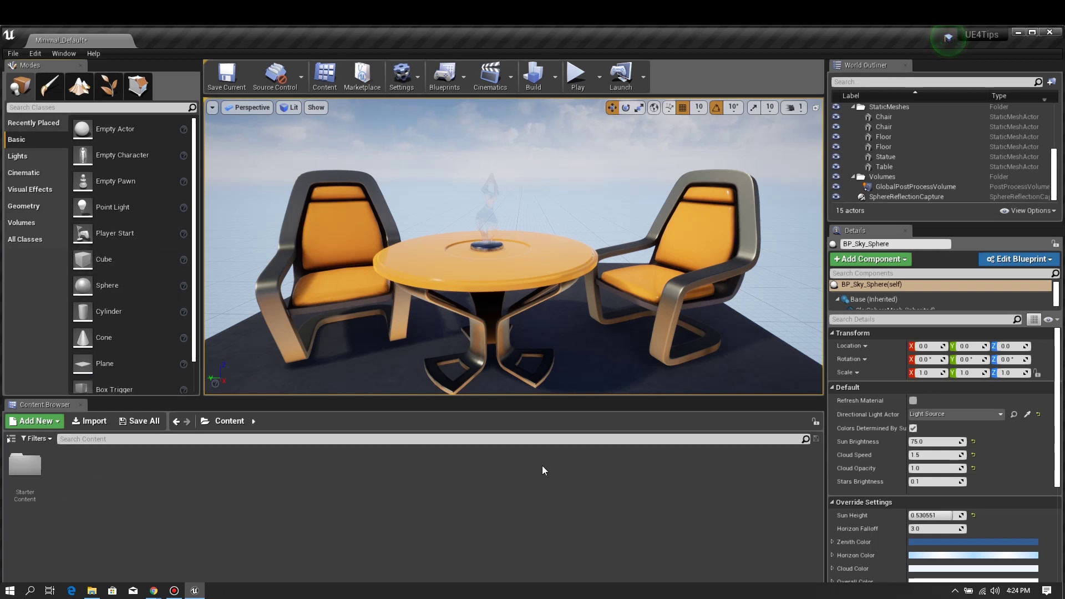
Step: Open the Props folder inside StarterContent
{"action": "left_click", "coordinate": [32, 407]}
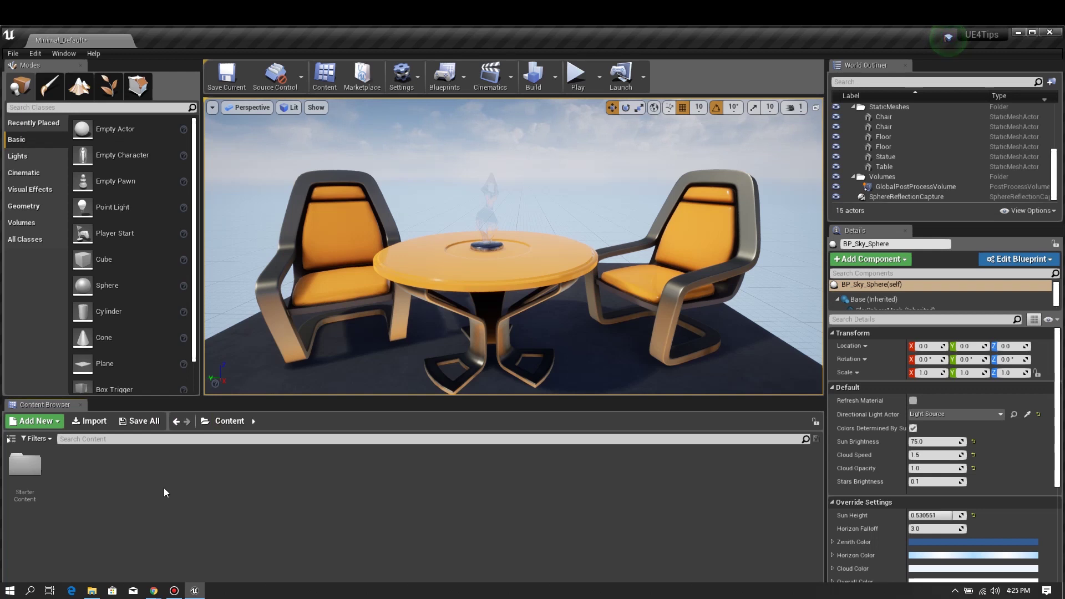
{"action": "double_click", "coordinate": [25, 466]}
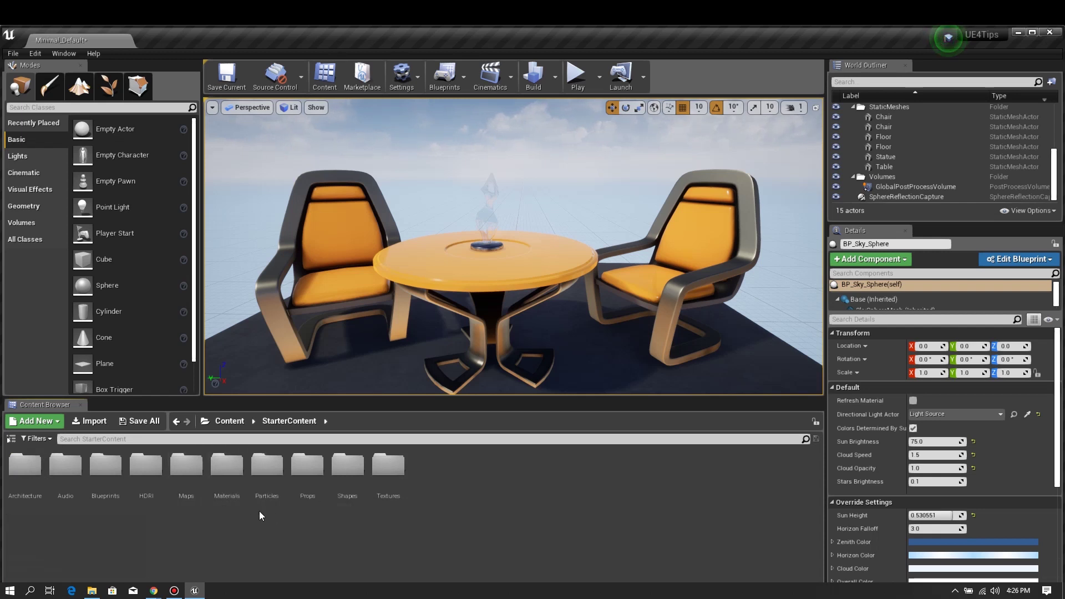
{"action": "double_click", "coordinate": [303, 487]}
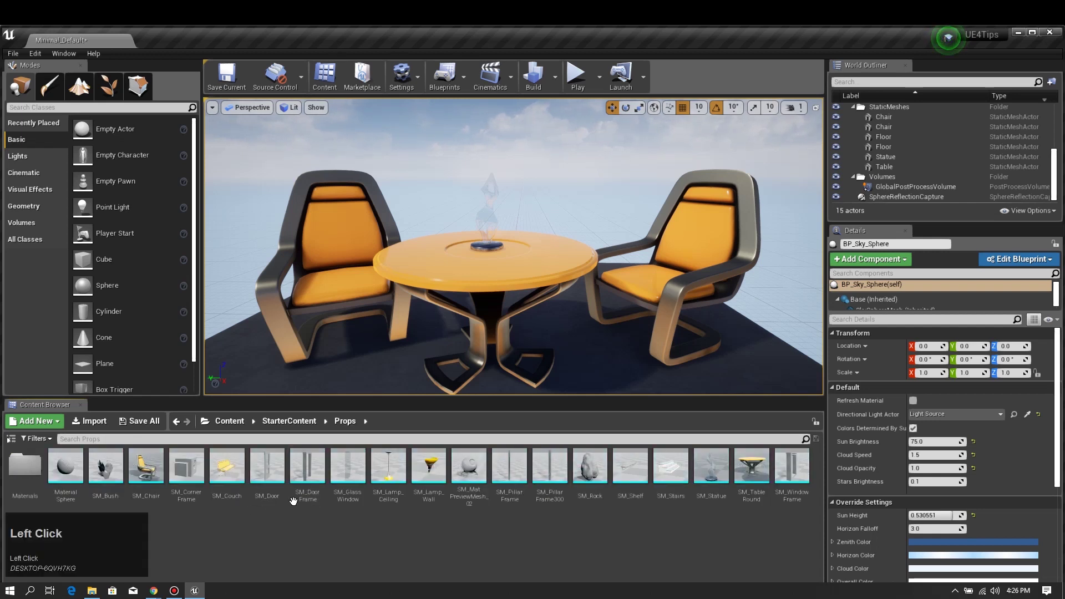
Step: Place the SM_Couch prop on the brown floor at about X 50, Y 20, Z 30, and return to the Content folder
{"action": "right_click_drag", "start_coordinate": [467, 354], "coordinate": [466, 353]}
{"action": "scroll", "coordinate": [467, 354], "scroll_direction": "down", "scroll_amount": 5}
{"action": "scroll", "coordinate": [466, 353], "scroll_direction": "up", "scroll_amount": 2}
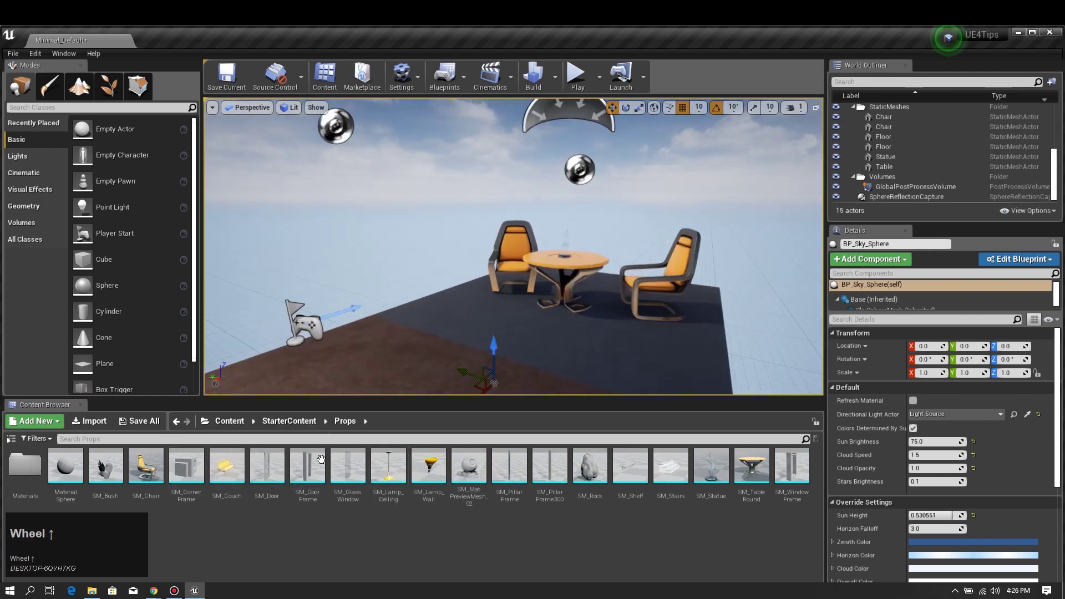
{"action": "left_click_drag", "start_coordinate": [227, 466], "coordinate": [438, 367]}
{"action": "right_click_drag", "start_coordinate": [447, 322], "coordinate": [447, 321]}
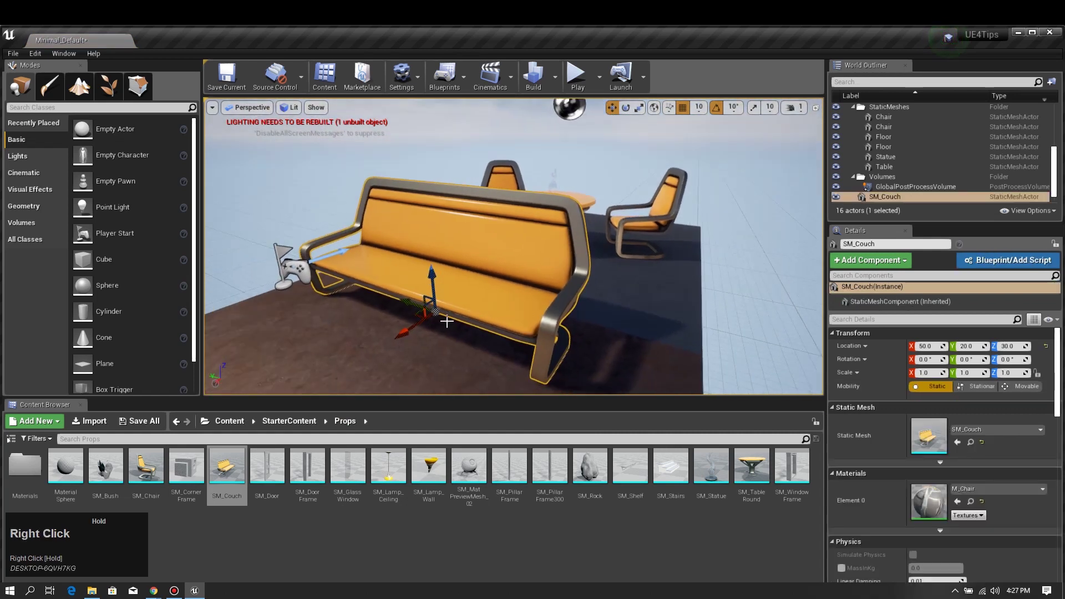
{"action": "left_click", "coordinate": [228, 425]}
{"action": "right_click_drag", "start_coordinate": [515, 304], "coordinate": [506, 297]}
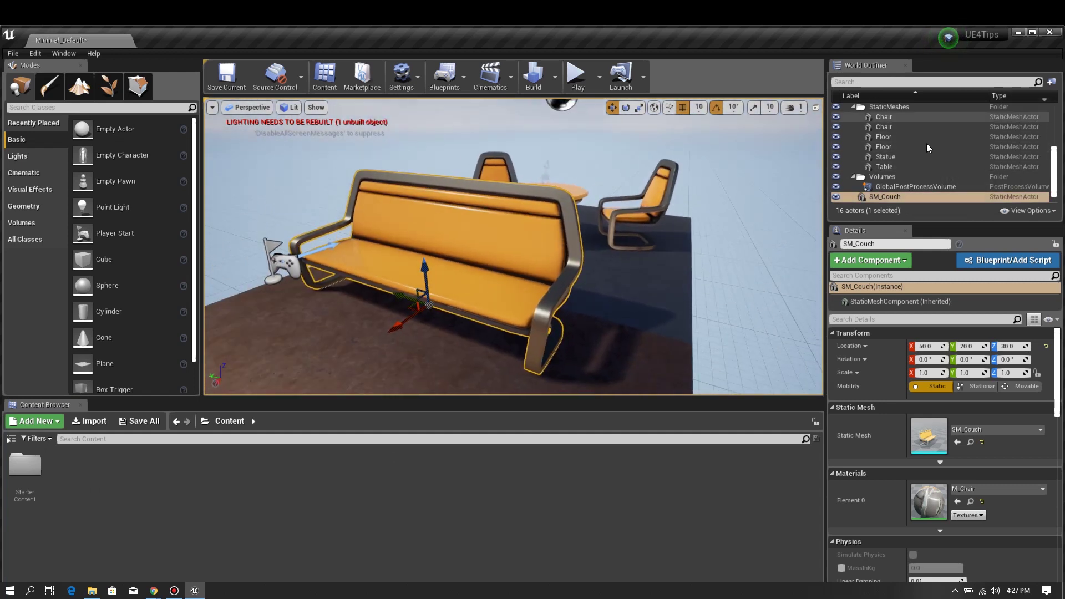
Step: Enlarge the World Outliner and look through its list of actors
{"action": "left_click_drag", "start_coordinate": [941, 224], "coordinate": [942, 311]}
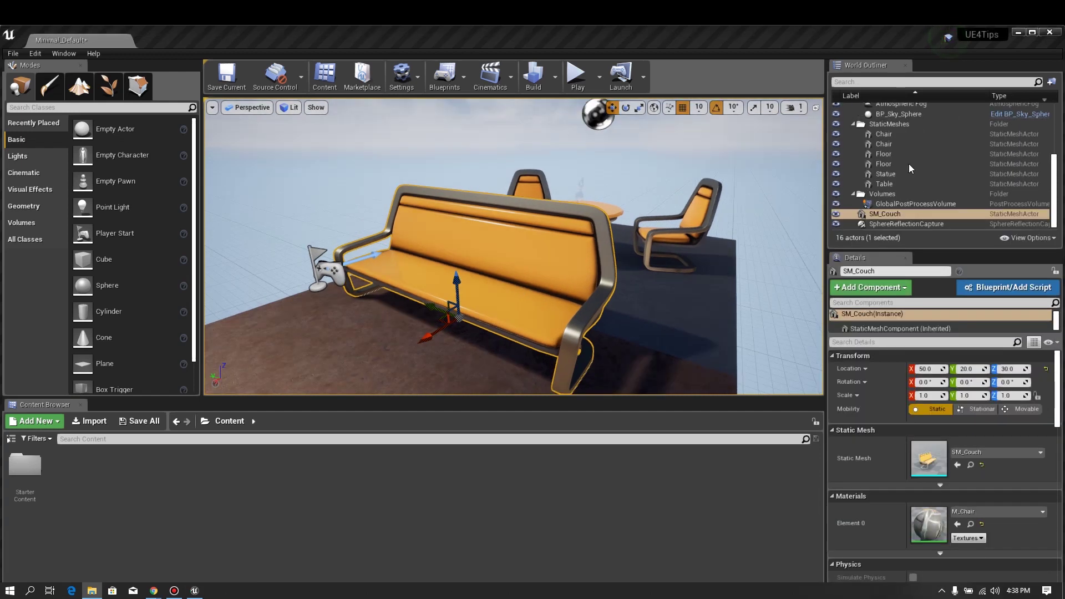
{"action": "scroll", "coordinate": [908, 164], "scroll_direction": "up", "scroll_amount": 4}
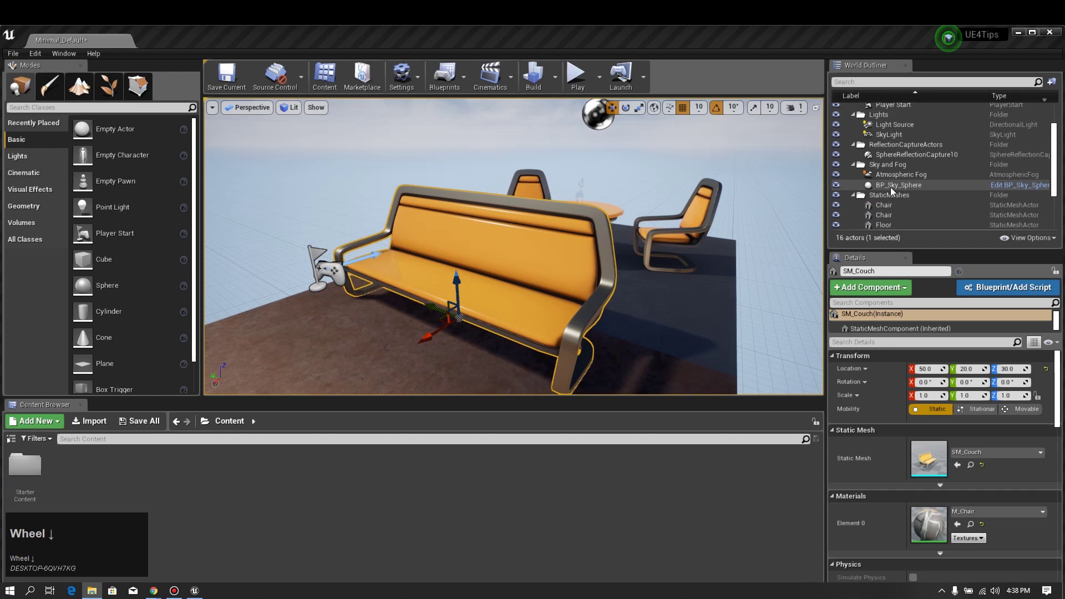
{"action": "scroll", "coordinate": [890, 189], "scroll_direction": "down", "scroll_amount": 4}
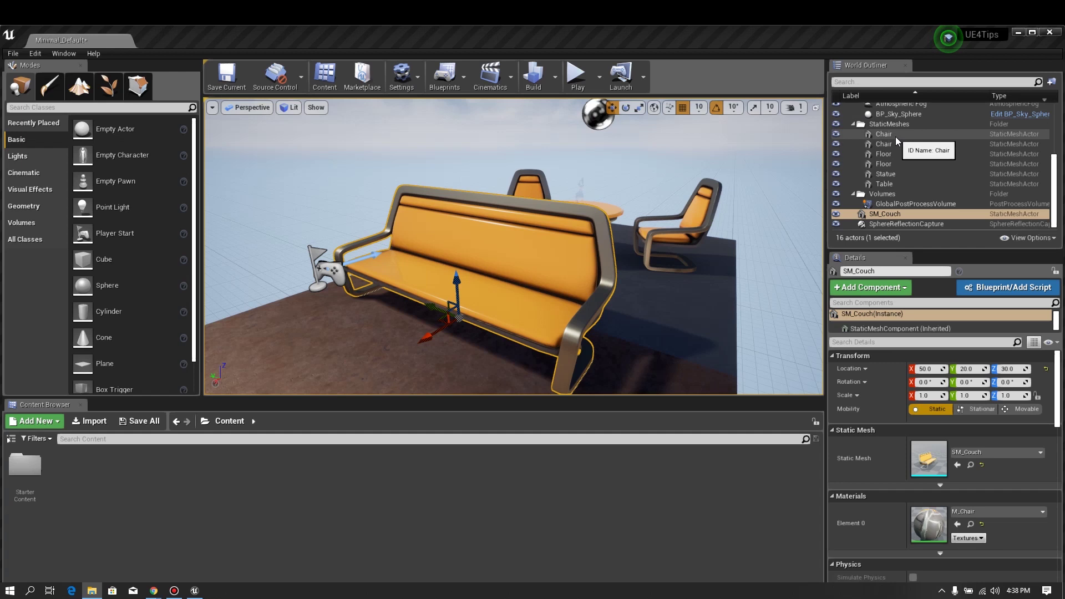
Step: Search the World Outliner for "cha" and focus the viewport on each of the two chairs in turn
{"action": "left_click", "coordinate": [857, 83]}
{"action": "type", "text": "char"}
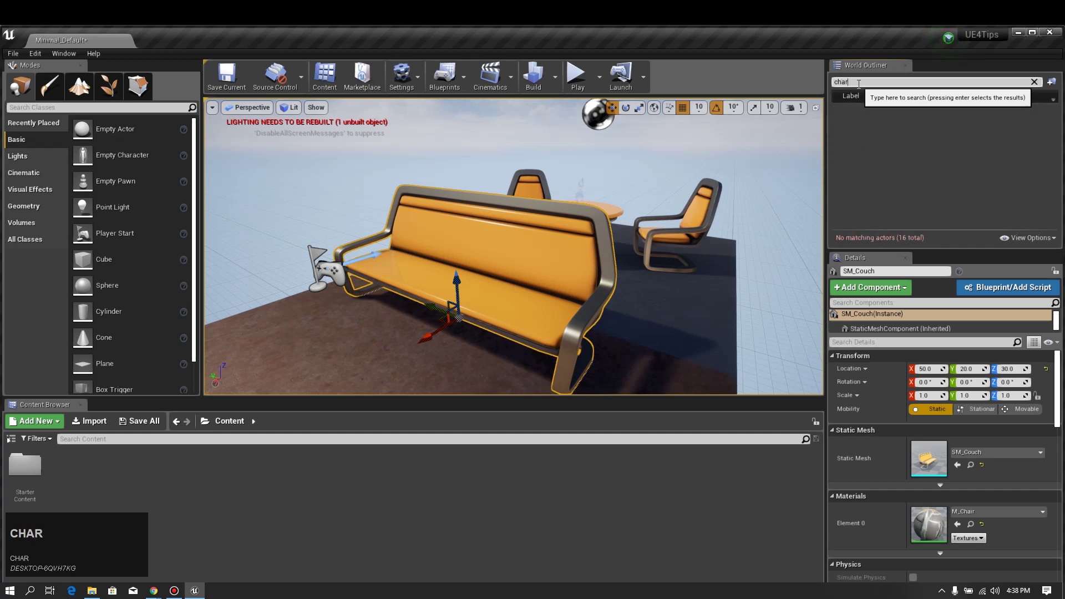
{"action": "key", "text": "BackSpace"}
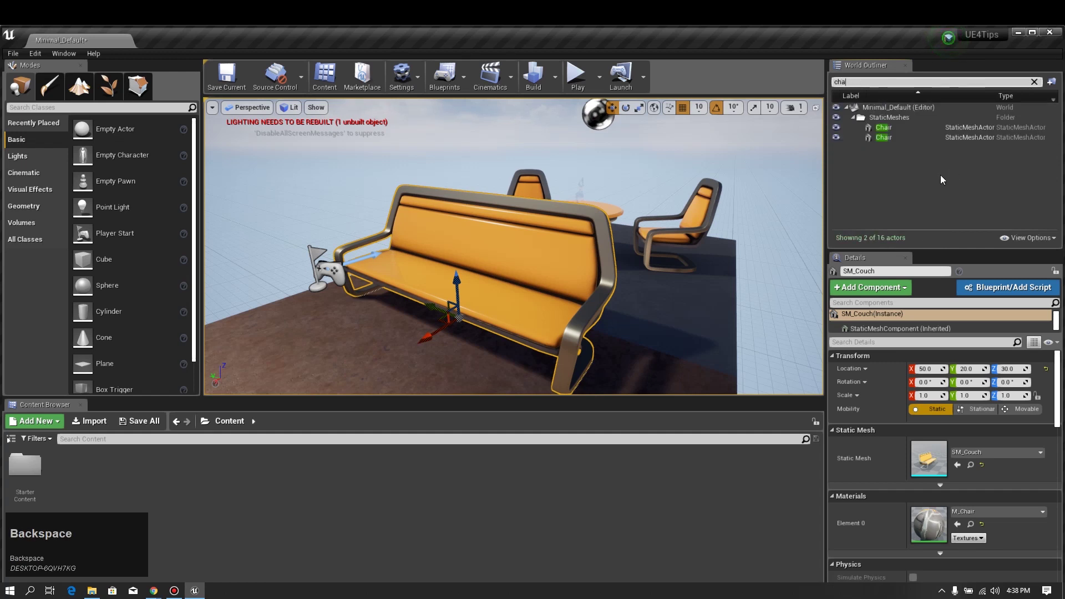
{"action": "left_click", "coordinate": [894, 131]}
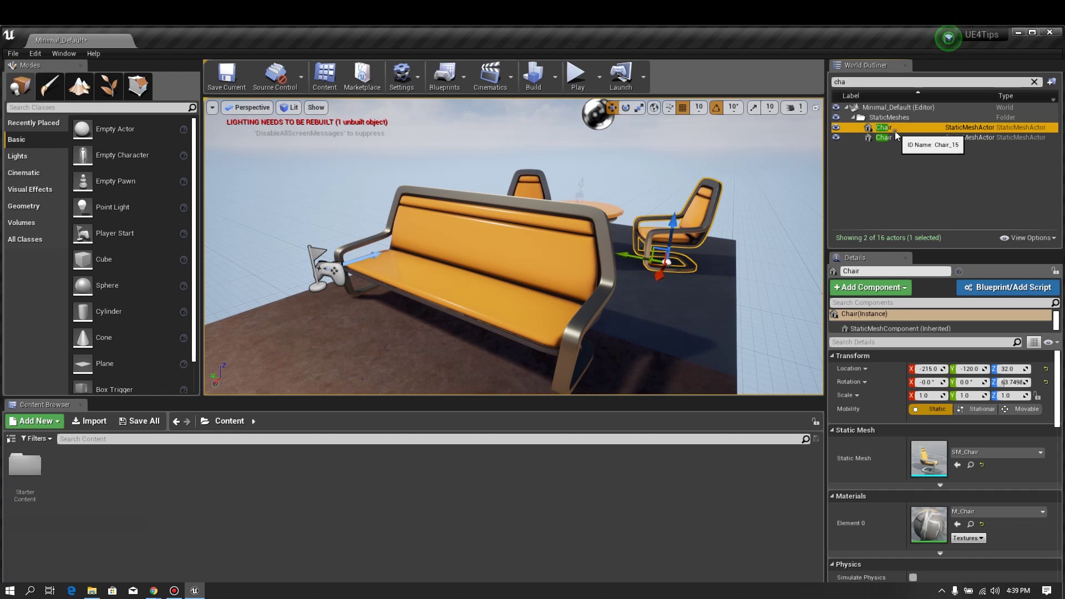
{"action": "double_click", "coordinate": [894, 131]}
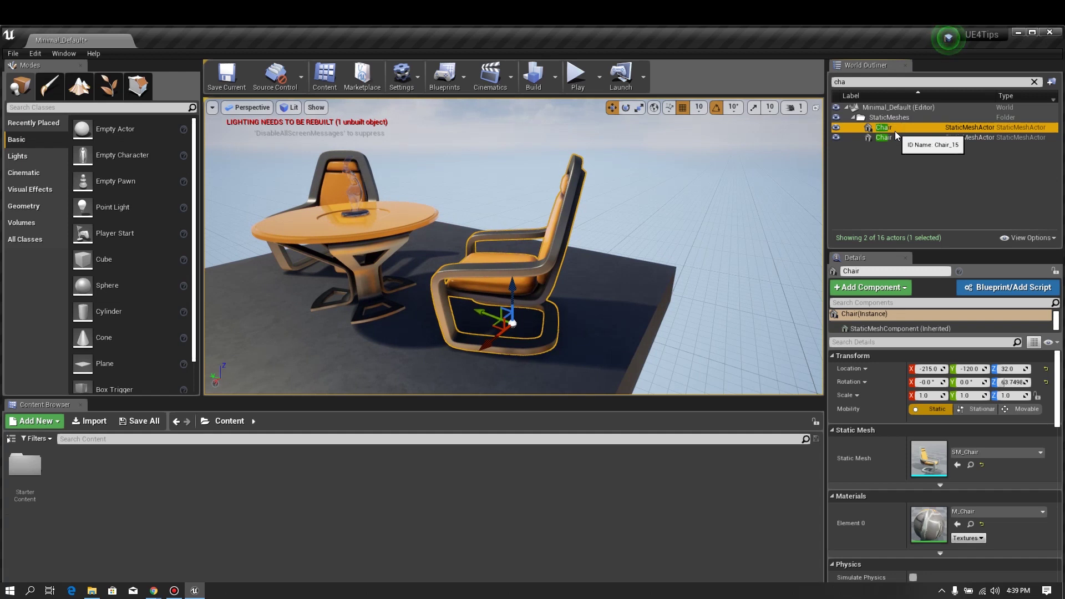
{"action": "left_click", "coordinate": [891, 138]}
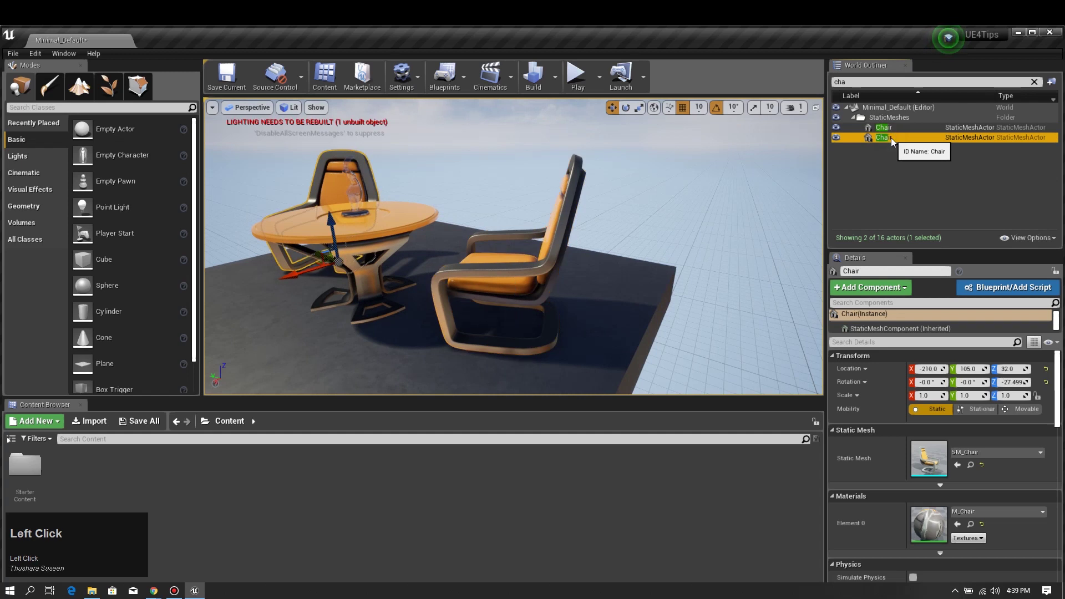
{"action": "key", "text": "f"}
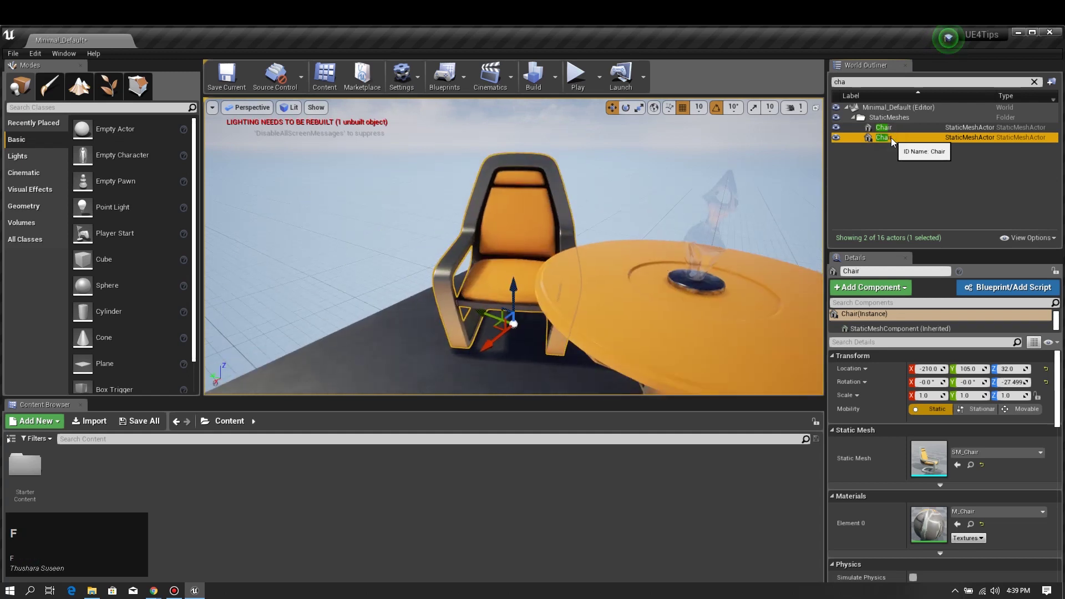
Step: Clear the World Outliner search and frame SM_Couch in the viewport, ending with nothing selected
{"action": "left_click", "coordinate": [861, 82]}
{"action": "key", "text": "BackSpace"}
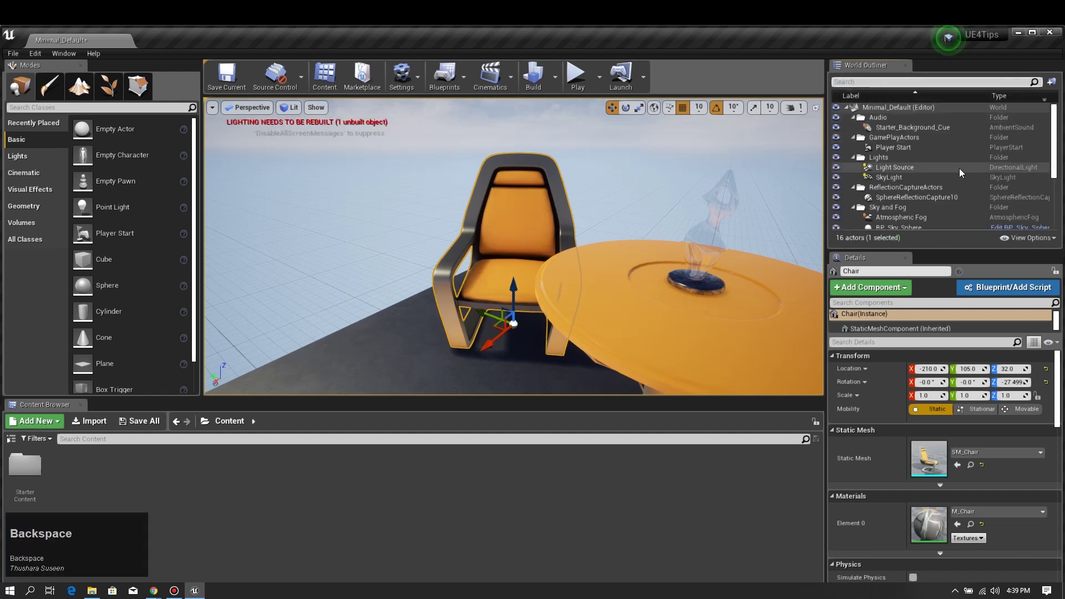
{"action": "scroll", "coordinate": [948, 172], "scroll_direction": "down", "scroll_amount": 4}
{"action": "left_click", "coordinate": [884, 214]}
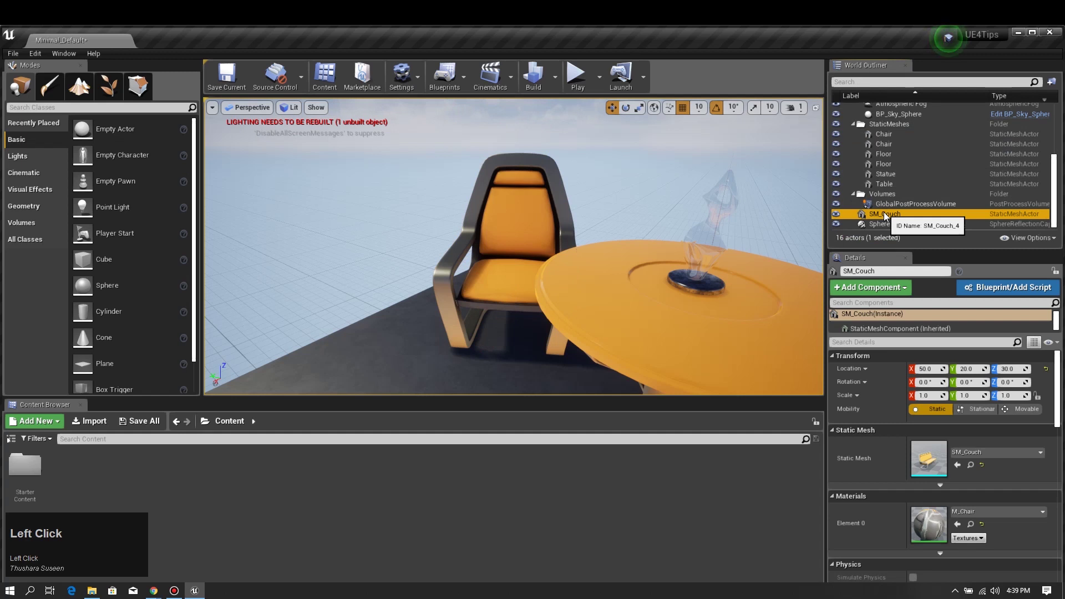
{"action": "key", "text": "f"}
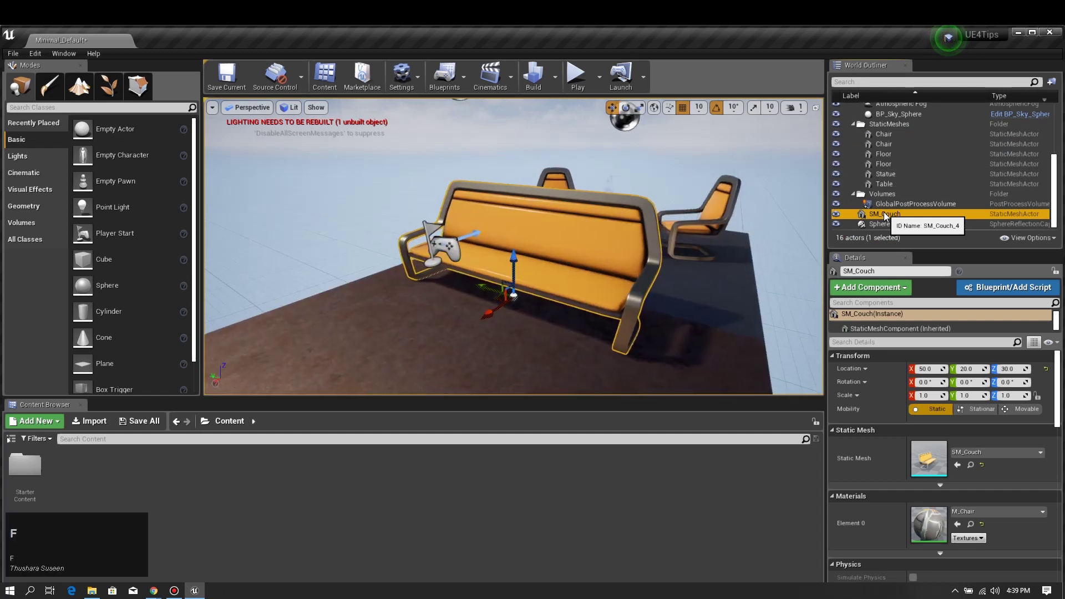
{"action": "right_click_drag", "start_coordinate": [580, 225], "coordinate": [602, 223]}
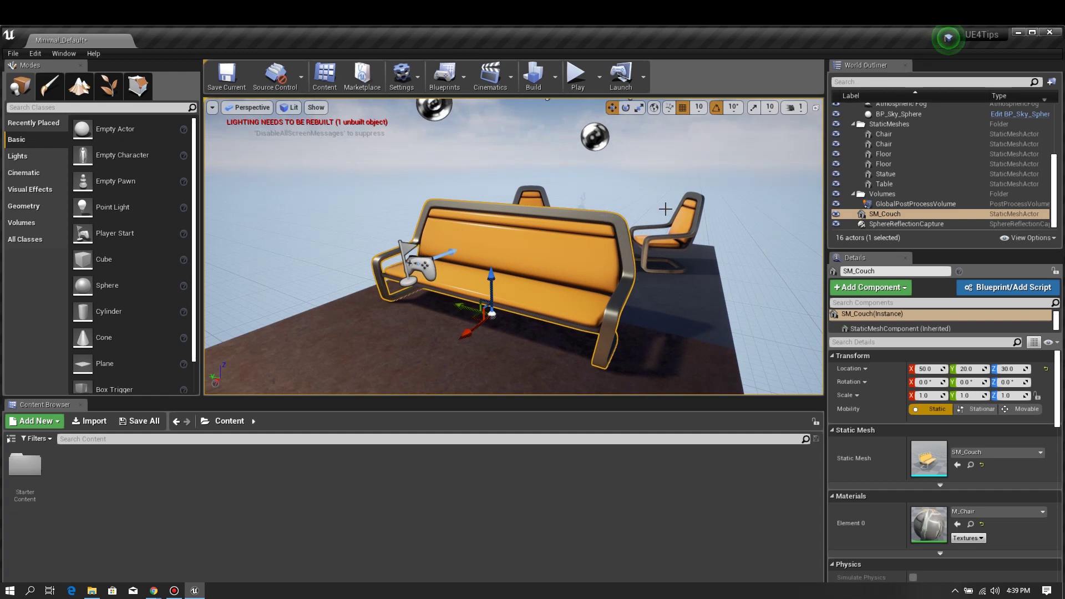
{"action": "key", "text": "Escape"}
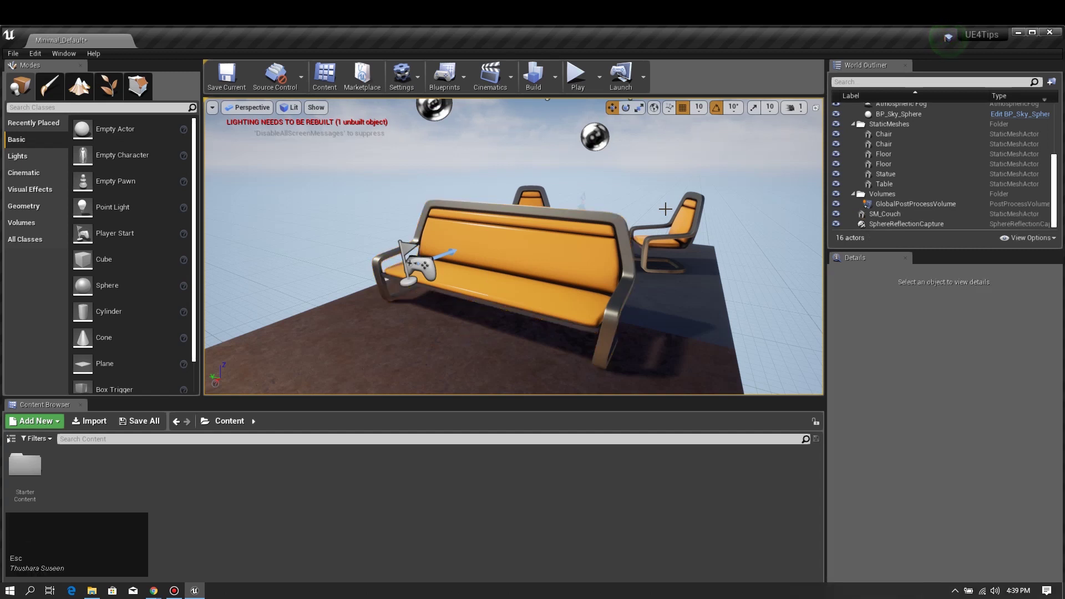
Step: Select the couch and move it along the Y axis to 10
{"action": "left_click", "coordinate": [556, 272]}
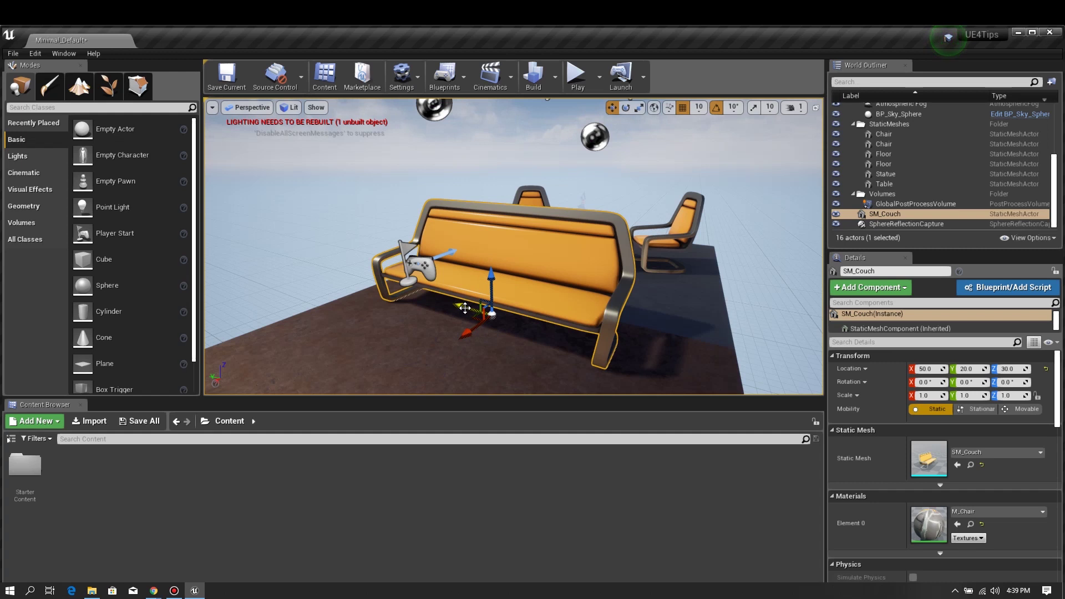
{"action": "mouse_move", "coordinate": [459, 306]}
{"action": "left_mouse_down"}
{"action": "mouse_move", "coordinate": [427, 307]}
{"action": "mouse_move", "coordinate": [477, 314]}
{"action": "left_mouse_up"}
{"action": "mouse_move", "coordinate": [500, 280]}
{"action": "left_mouse_down"}
{"action": "mouse_move", "coordinate": [498, 264]}
{"action": "mouse_move", "coordinate": [498, 279]}
{"action": "left_mouse_up"}
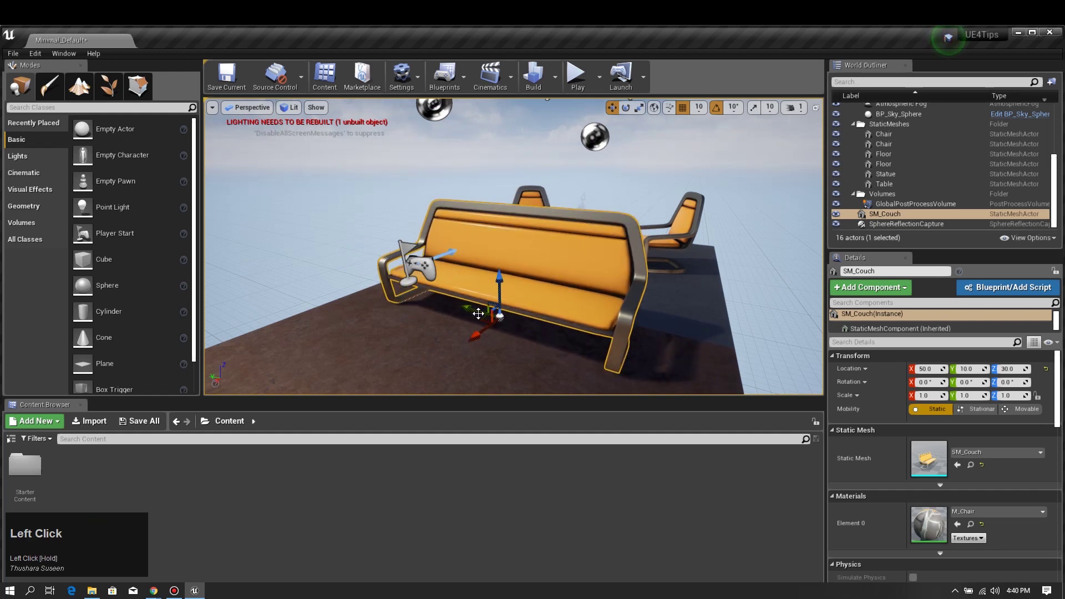
Step: Select the brown floor and show its rotate gizmo followed by its scale gizmo
{"action": "left_click", "coordinate": [473, 314]}
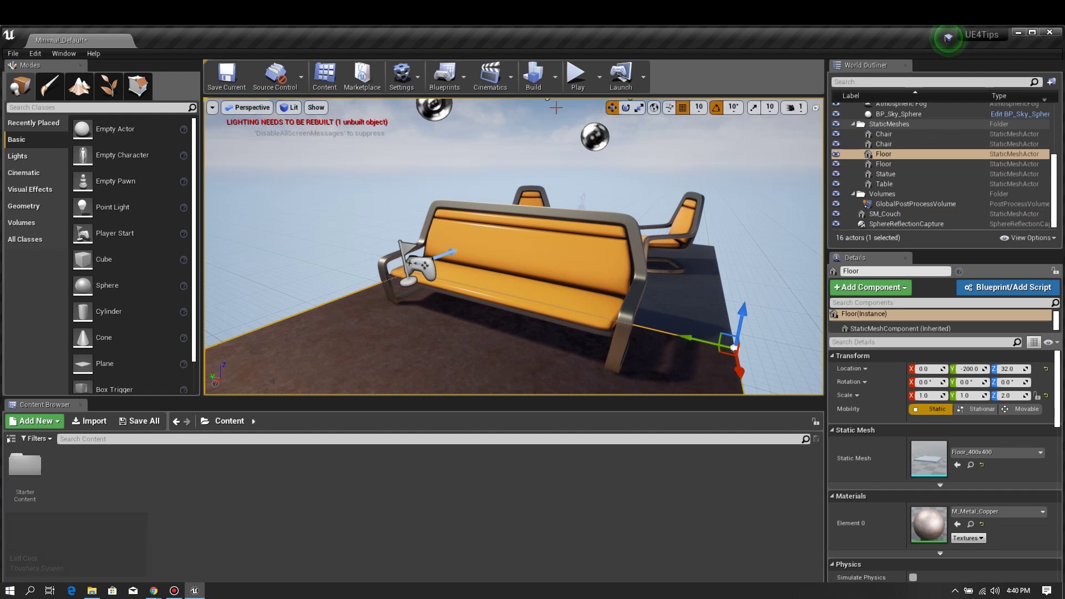
{"action": "left_click", "coordinate": [625, 109]}
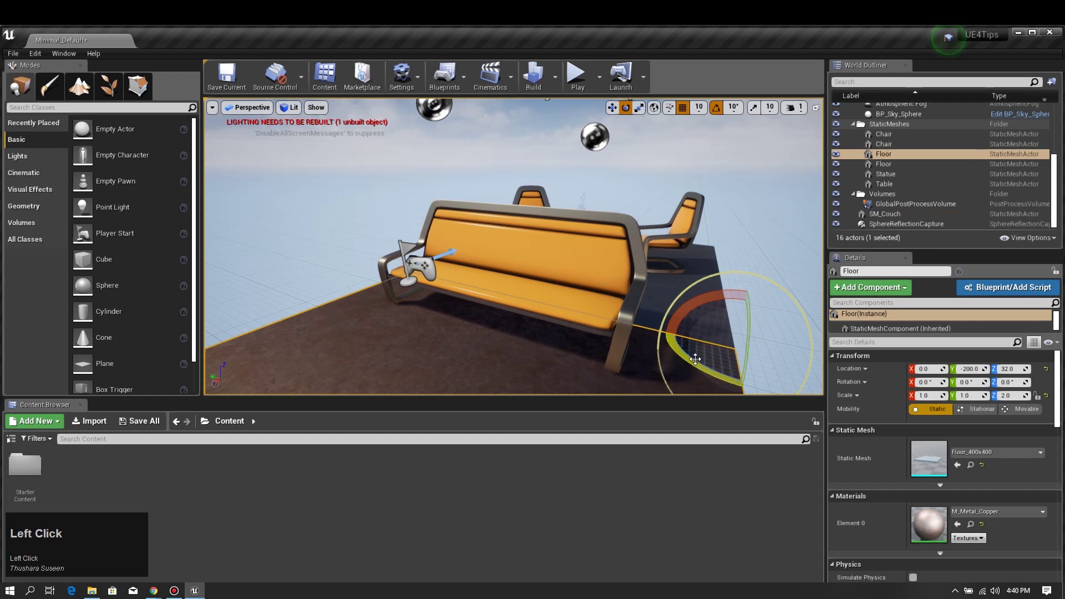
{"action": "left_click", "coordinate": [639, 109]}
{"action": "right_click_drag", "start_coordinate": [635, 347], "coordinate": [525, 302]}
{"action": "scroll", "coordinate": [514, 303], "scroll_direction": "down", "scroll_amount": 5}
{"action": "scroll", "coordinate": [514, 302], "scroll_direction": "up", "scroll_amount": 5}
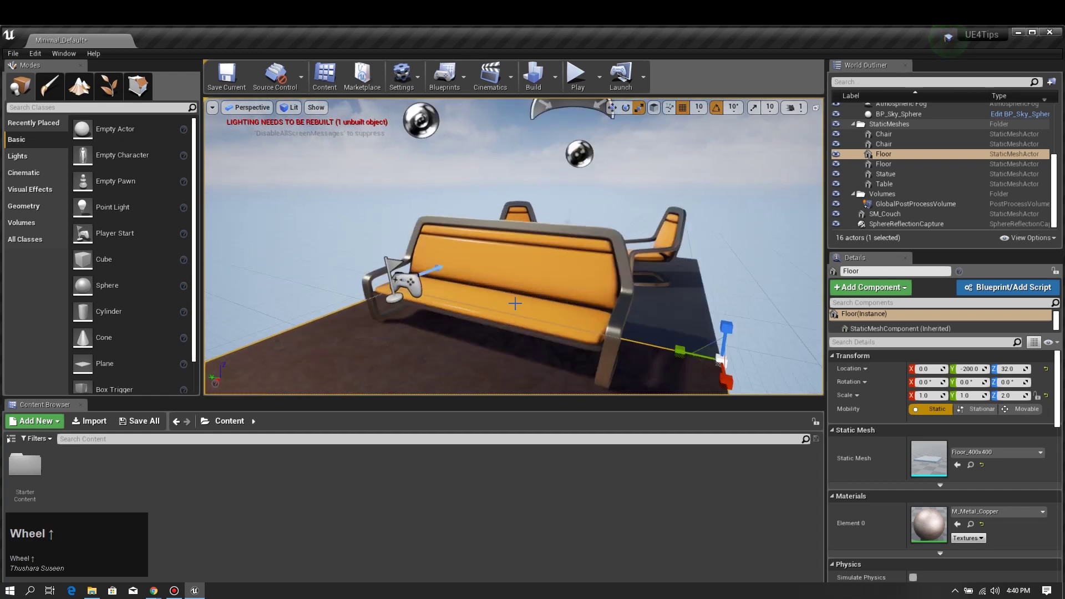
{"action": "right_click_drag", "start_coordinate": [674, 339], "coordinate": [524, 268]}
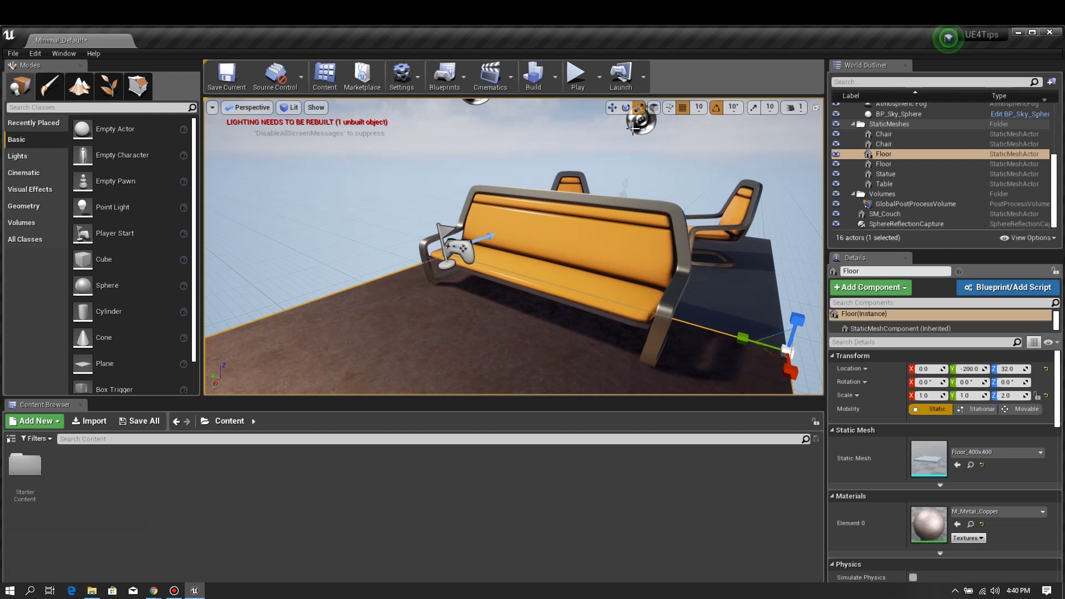
Step: Cycle the brown floor's gizmo repeatedly through the move, rotate and scale tools, ending on the move tool
{"action": "key", "text": "space"}
{"action": "key", "text": "w"}
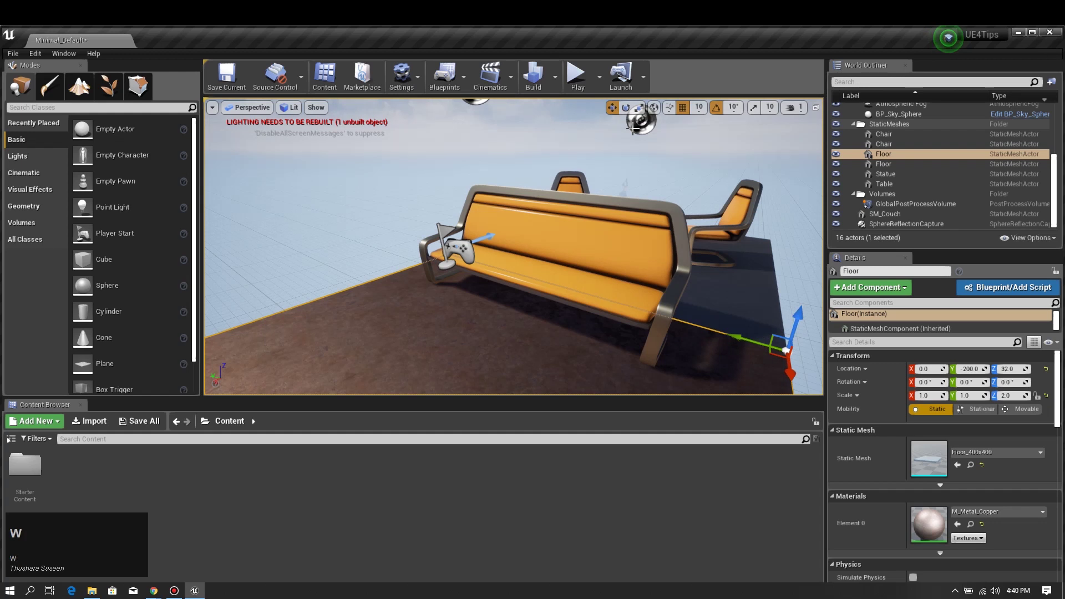
{"action": "key", "text": "e"}
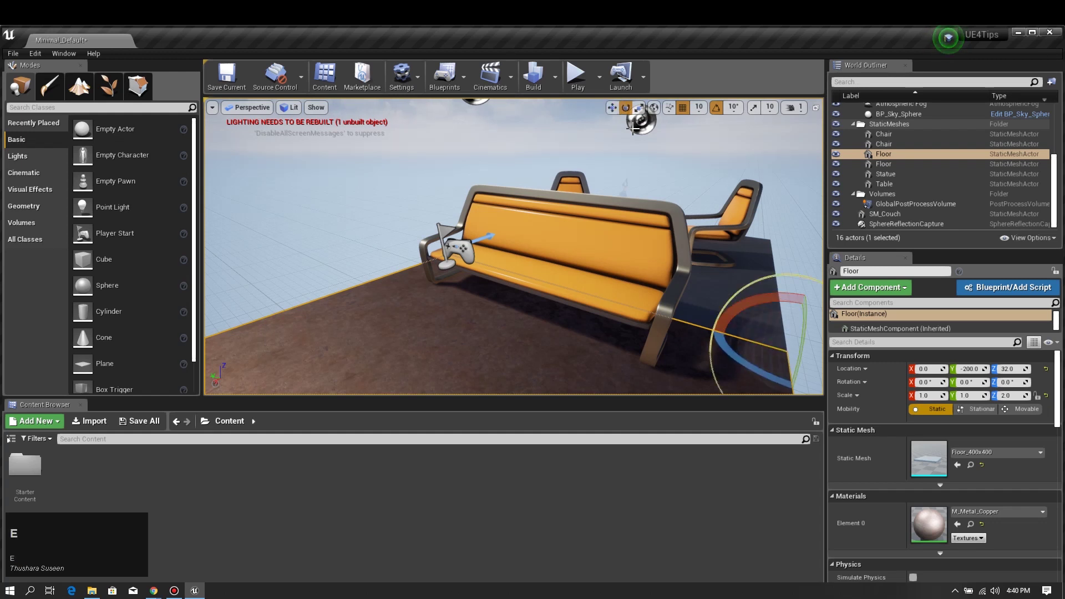
{"action": "key", "text": "r"}
{"action": "key", "text": "w"}
{"action": "key", "text": "e"}
{"action": "key", "text": "r"}
{"action": "key", "text": "e"}
{"action": "key", "text": "w"}
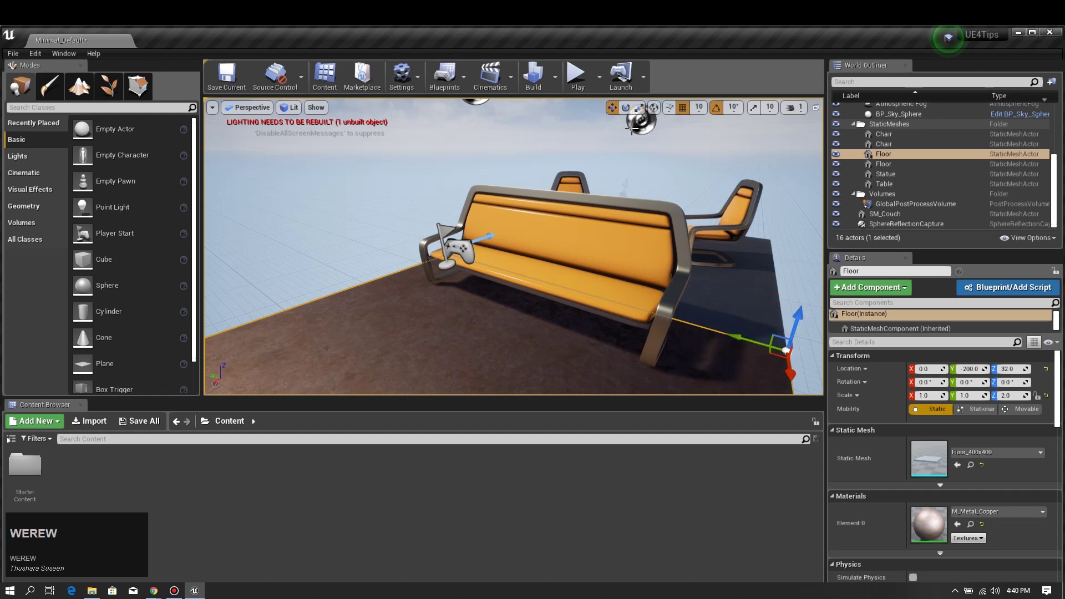
{"action": "key", "text": "r"}
{"action": "key", "text": "e"}
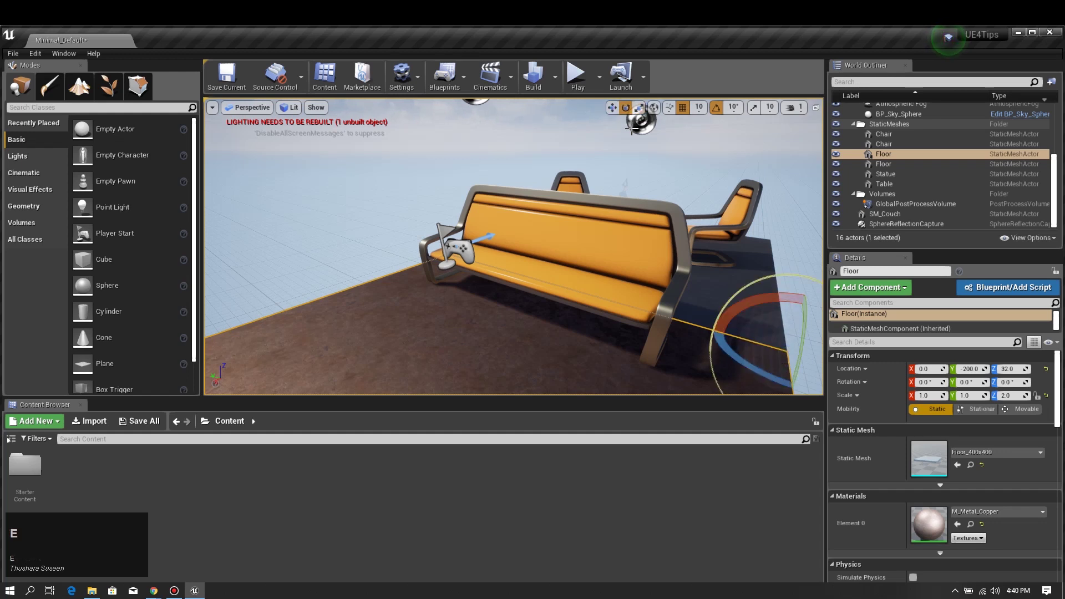
{"action": "key", "text": "w"}
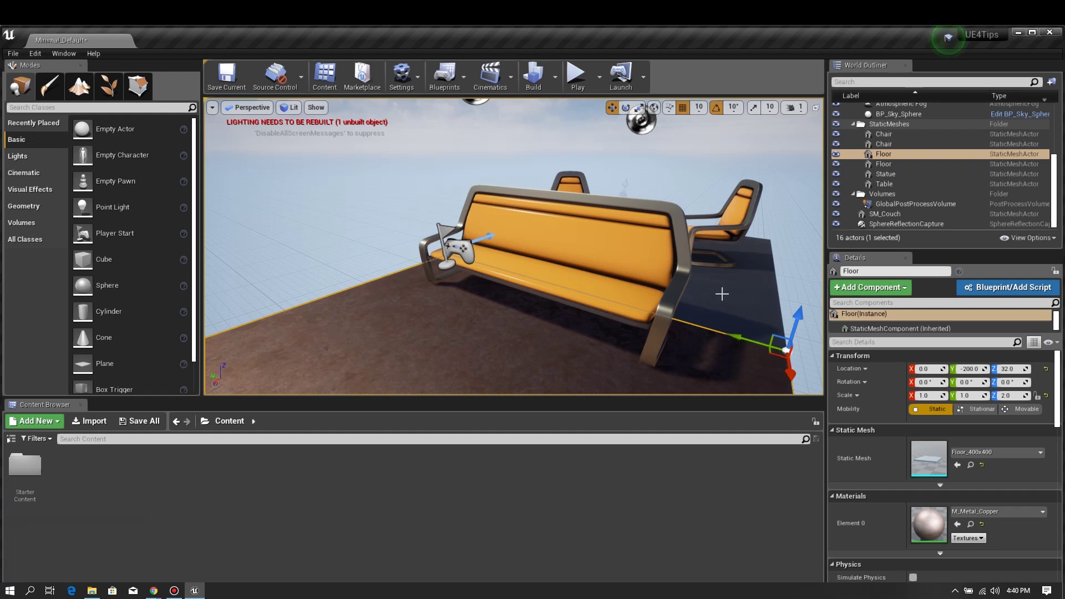
Step: Try moving the brown floor along the Y axis and selecting the couch, and undo both changes
{"action": "left_click_drag", "start_coordinate": [746, 339], "coordinate": [665, 322]}
{"action": "left_click", "coordinate": [665, 321]}
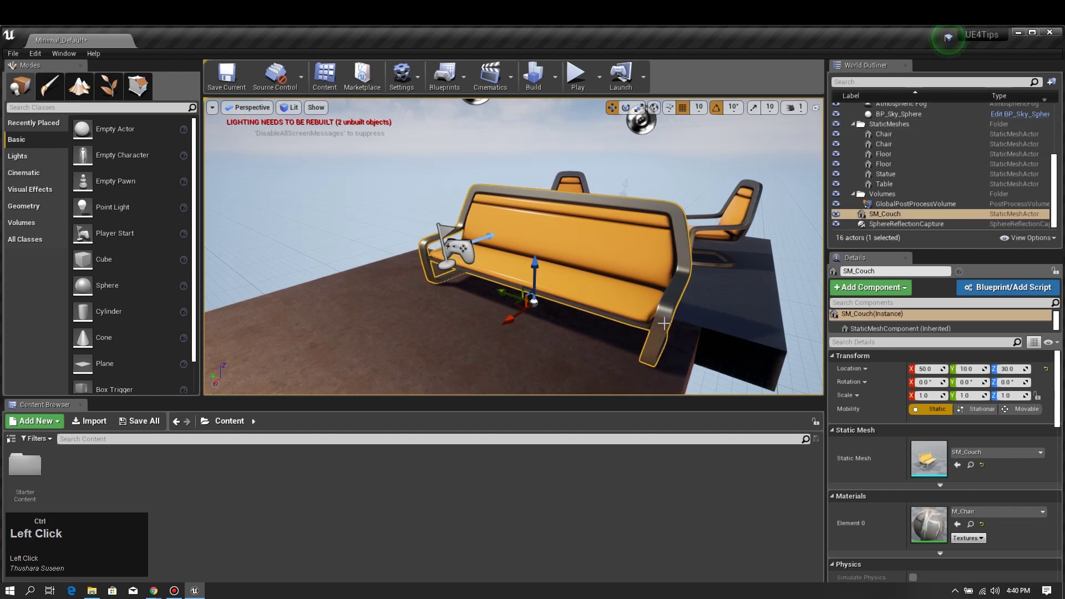
{"action": "key", "text": "ctrl+z"}
{"action": "key", "text": "ctrl+z"}
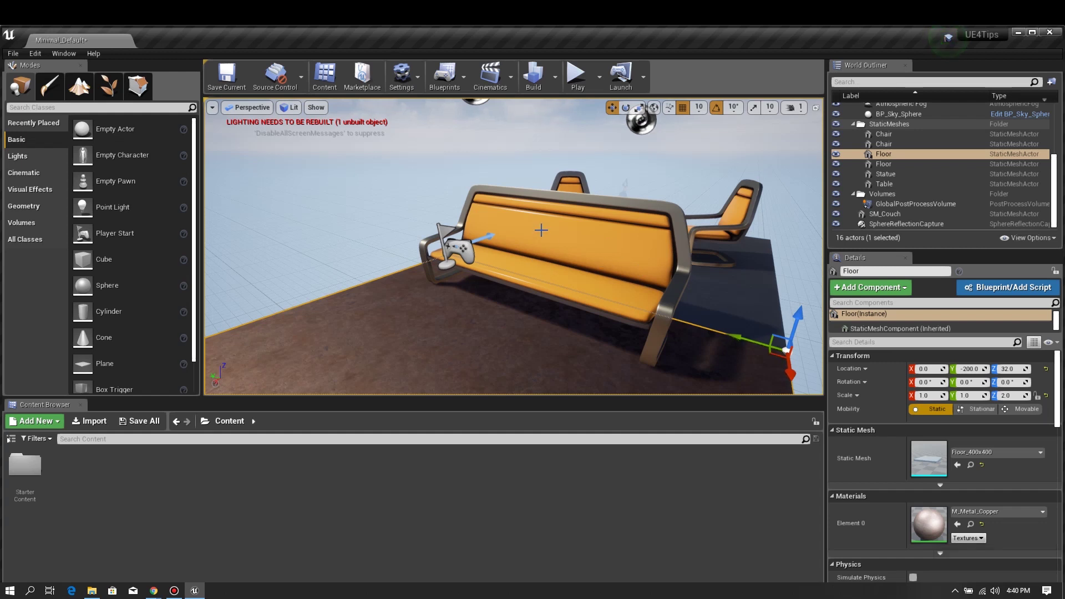
Step: Select the couch and set the position grid snap size to 100
{"action": "left_click", "coordinate": [560, 281]}
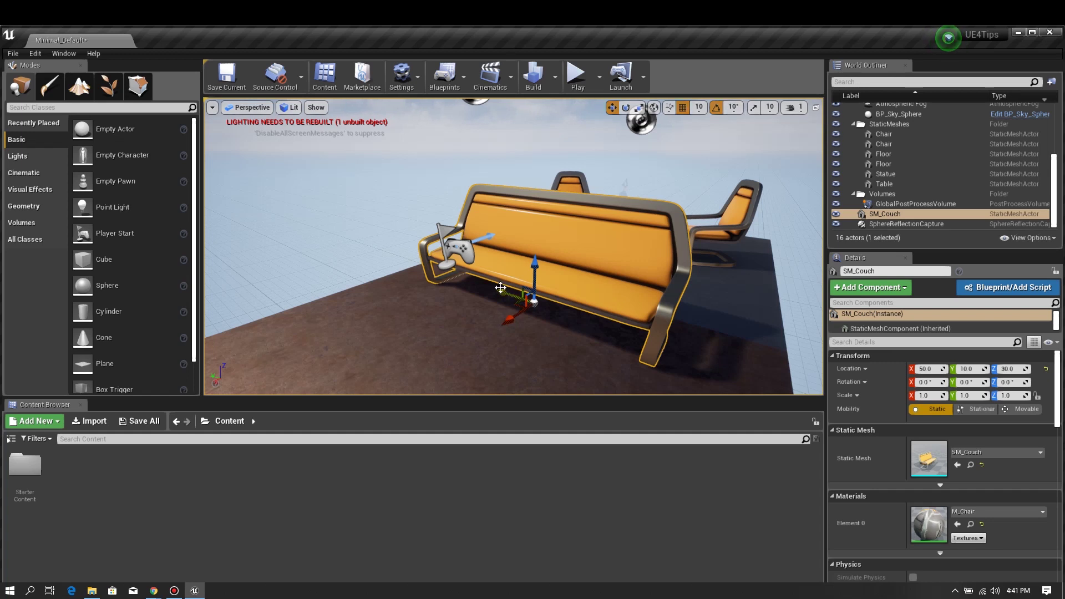
{"action": "left_click", "coordinate": [700, 111]}
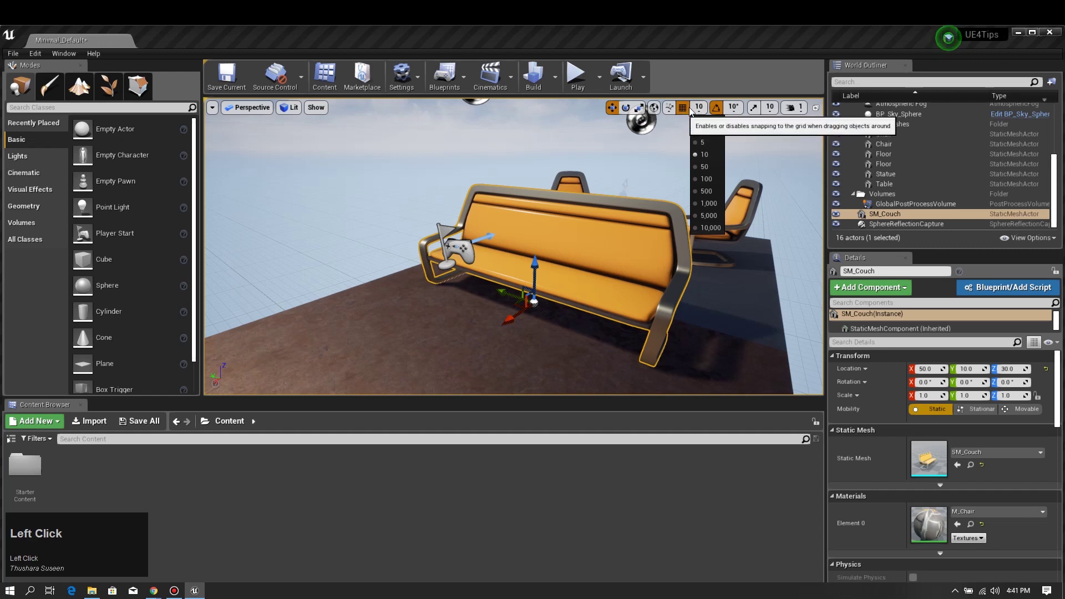
{"action": "left_click", "coordinate": [704, 179]}
Step: Test the 100-unit snap by moving the couch along the Y axis to 110 and back to 10
{"action": "left_click_drag", "start_coordinate": [506, 292], "coordinate": [499, 319]}
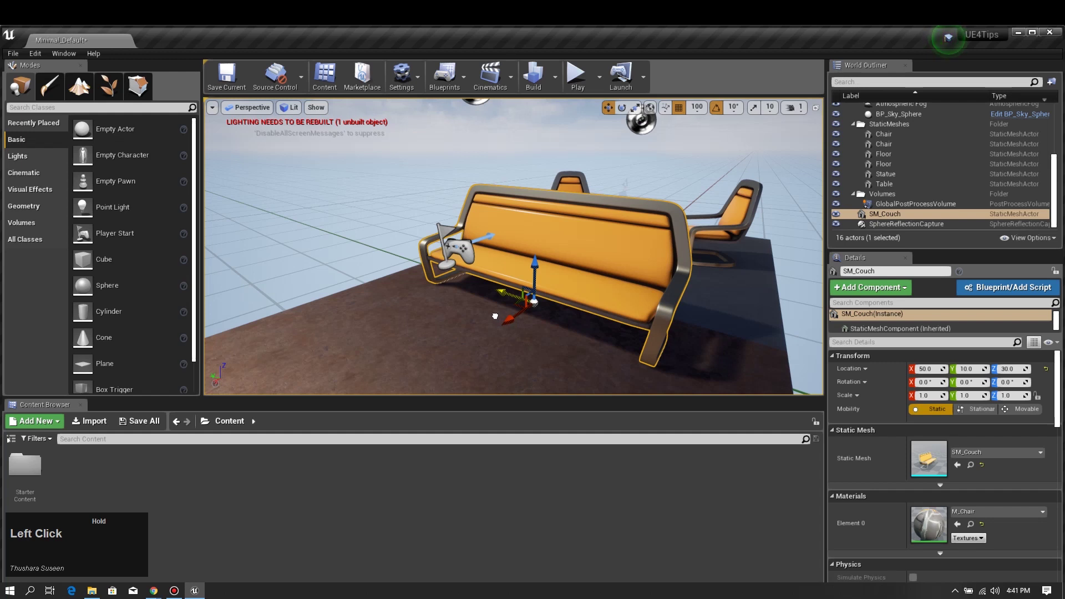
{"action": "left_click_drag", "start_coordinate": [481, 311], "coordinate": [471, 307]}
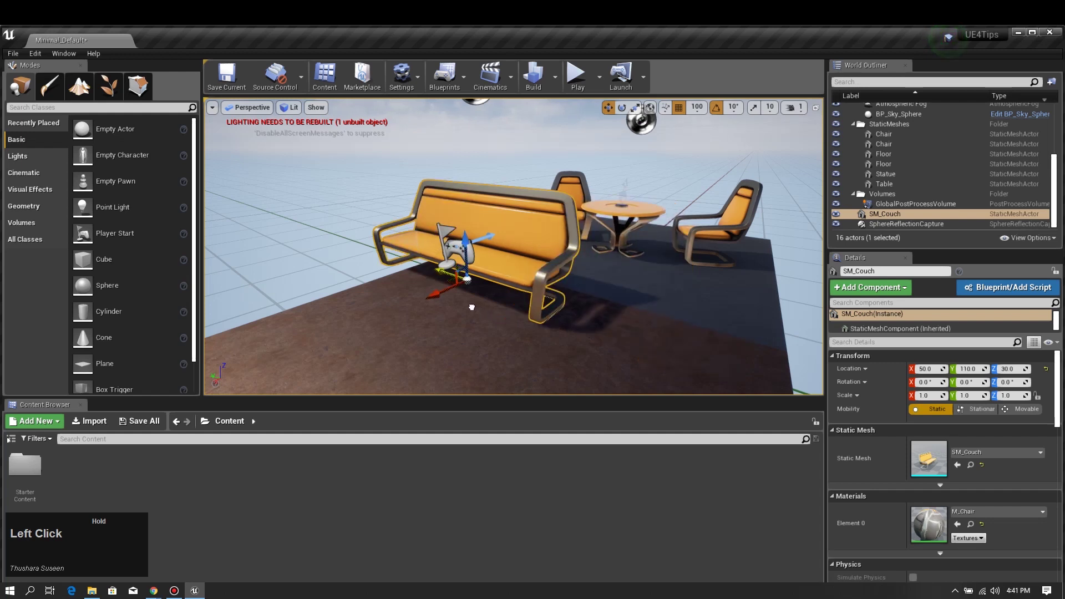
{"action": "left_click_drag", "start_coordinate": [472, 307], "coordinate": [510, 318]}
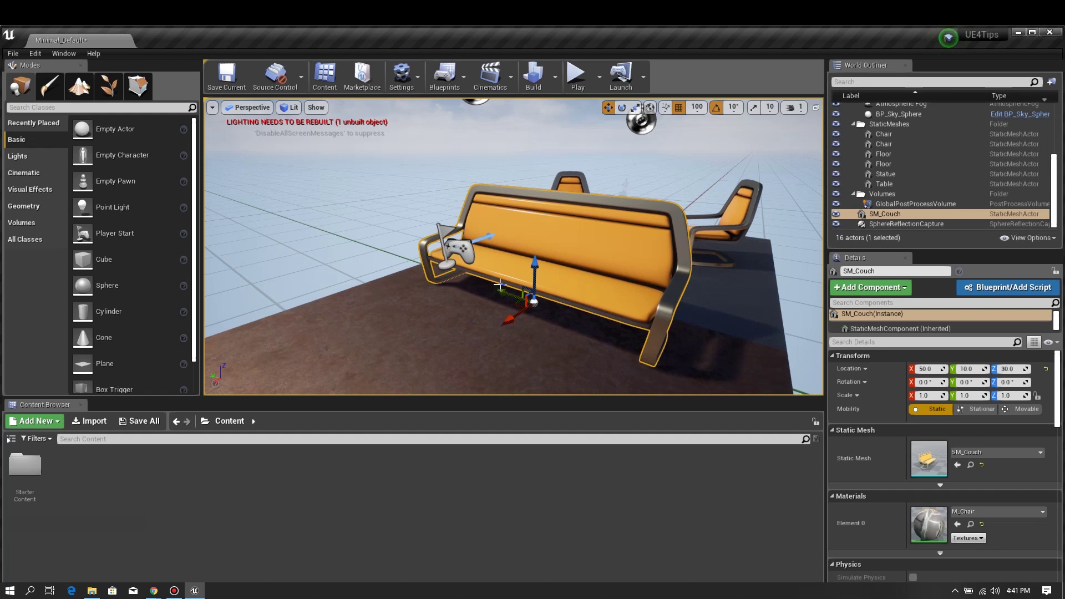
Step: Turn position grid snapping off to move the couch freely along Y to about -15.2, and turn it back on for another test move
{"action": "left_click", "coordinate": [679, 107]}
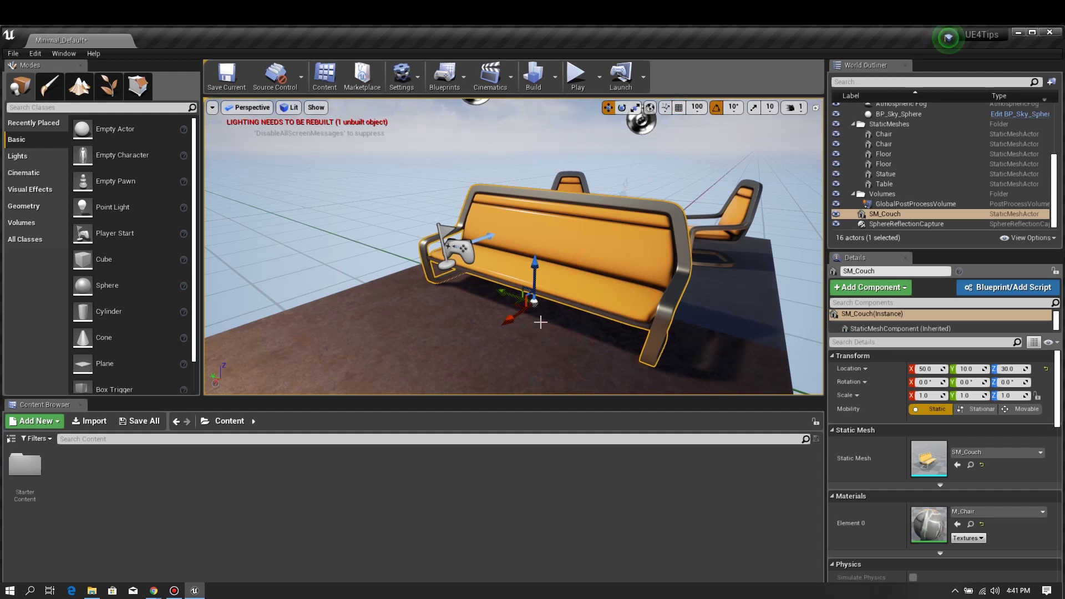
{"action": "left_click_drag", "start_coordinate": [509, 300], "coordinate": [512, 295]}
{"action": "left_click_drag", "start_coordinate": [516, 297], "coordinate": [513, 295]}
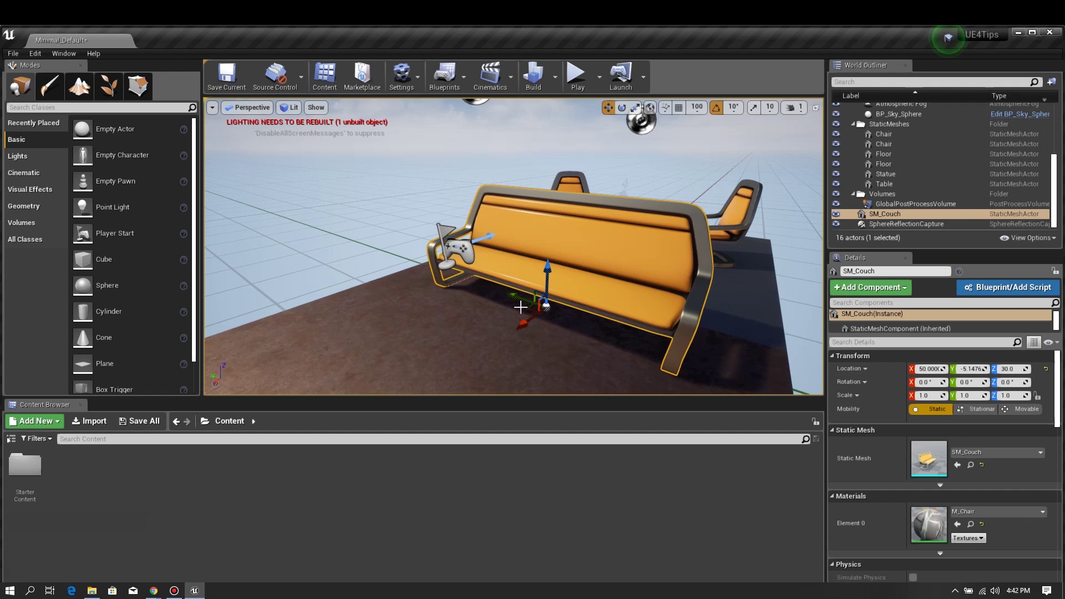
{"action": "left_click_drag", "start_coordinate": [511, 296], "coordinate": [519, 301]}
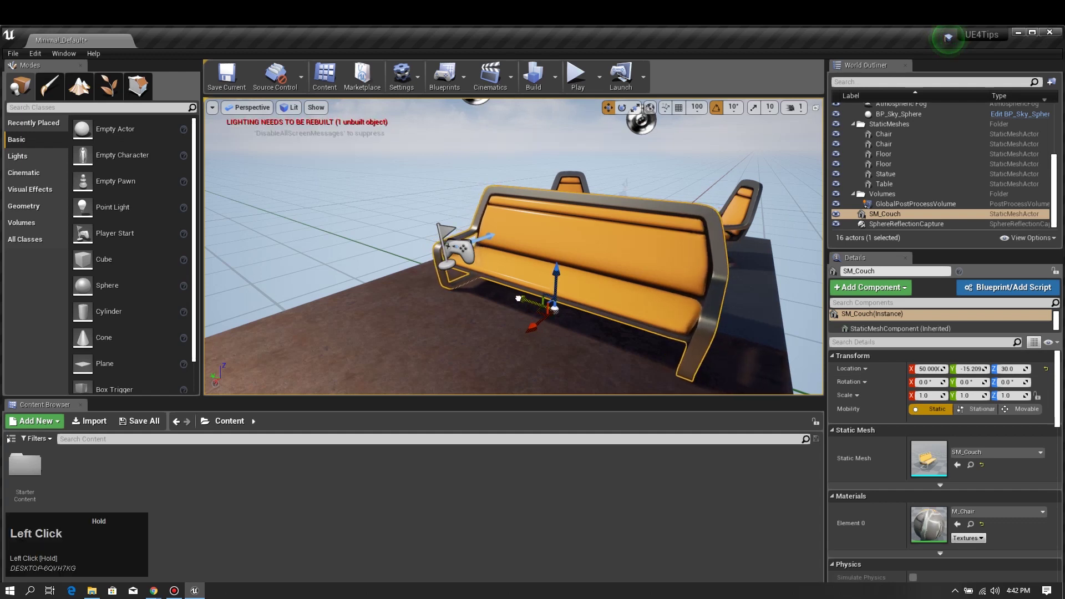
{"action": "left_click", "coordinate": [678, 107]}
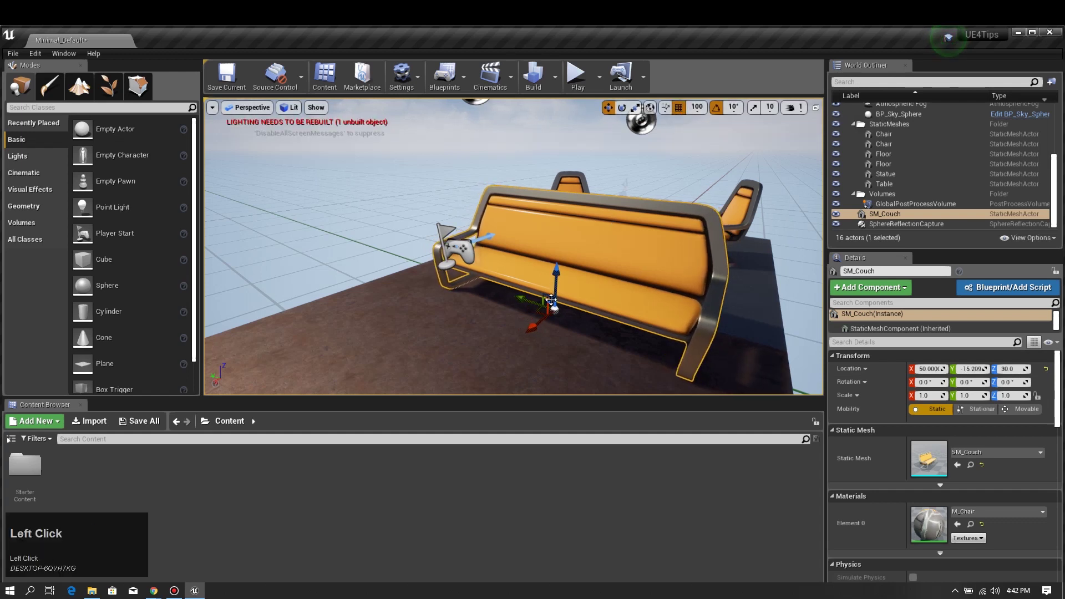
{"action": "left_click_drag", "start_coordinate": [522, 303], "coordinate": [544, 324]}
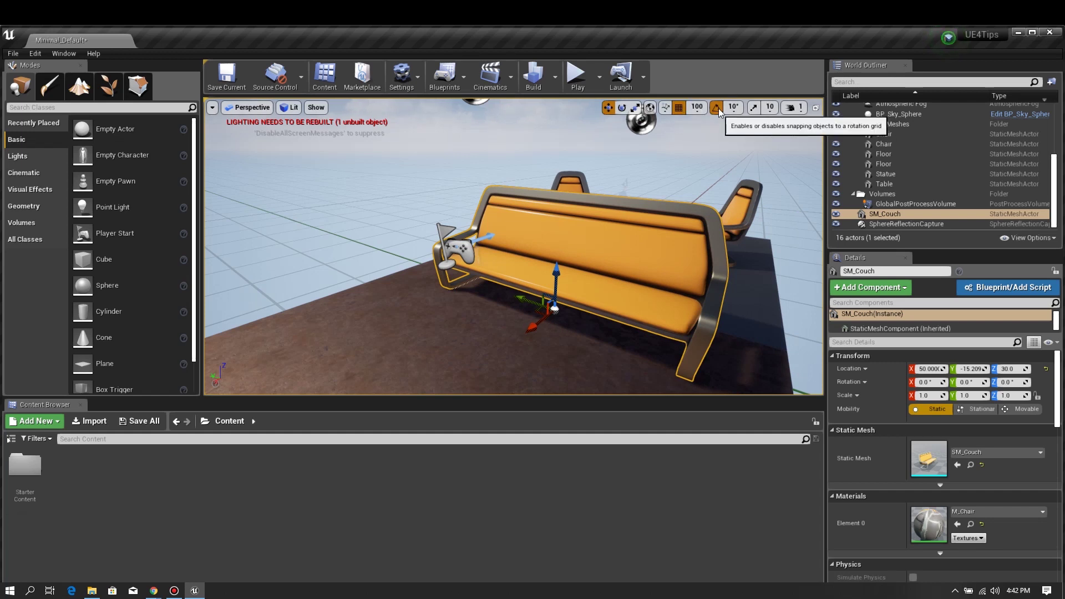
Step: Cycle the couch's gizmo repeatedly through the rotate, scale and move tools, ending on the rotate tool
{"action": "key", "text": "space"}
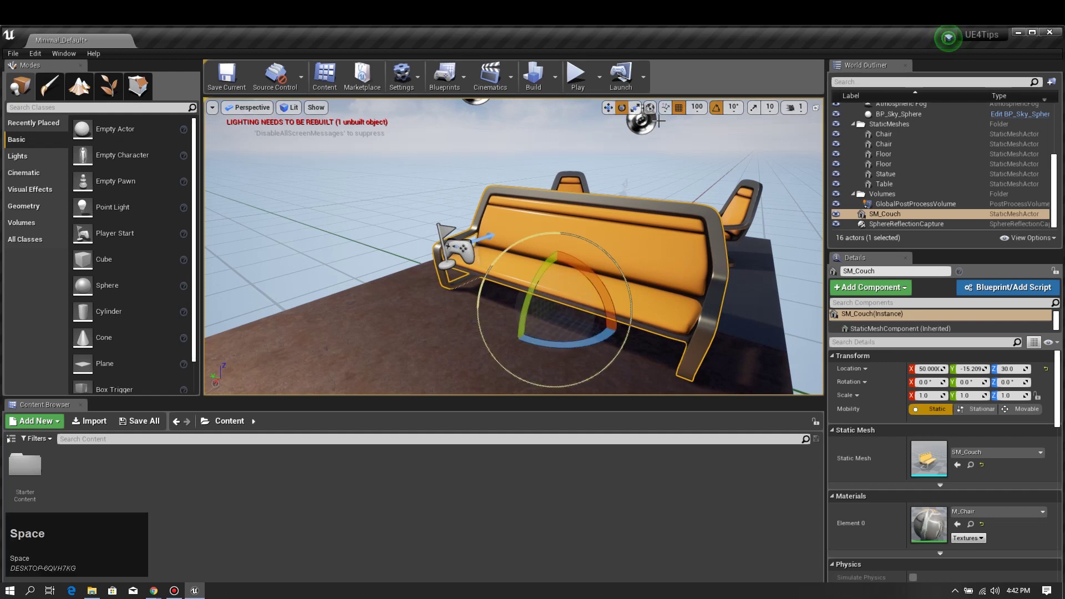
{"action": "key", "text": "space"}
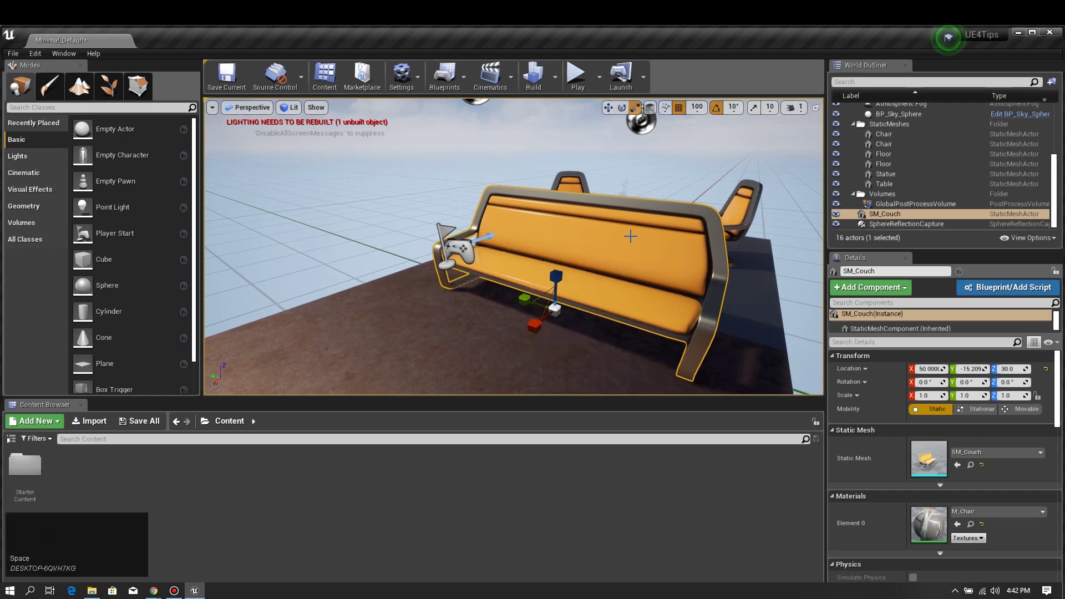
{"action": "key", "text": "space"}
{"action": "key", "text": "space"}
{"action": "key", "text": "space"}
{"action": "key", "text": "space"}
{"action": "key", "text": "space"}
{"action": "key", "text": "space"}
{"action": "key", "text": "space"}
{"action": "key", "text": "space"}
{"action": "key", "text": "space"}
{"action": "key", "text": "space"}
{"action": "key", "text": "space"}
{"action": "key", "text": "space"}
{"action": "key", "text": "space"}
{"action": "key", "text": "space"}
{"action": "key", "text": "space"}
{"action": "key", "text": "space"}
{"action": "key", "text": "space"}
{"action": "key", "text": "space"}
{"action": "key", "text": "space"}
{"action": "key", "text": "space"}
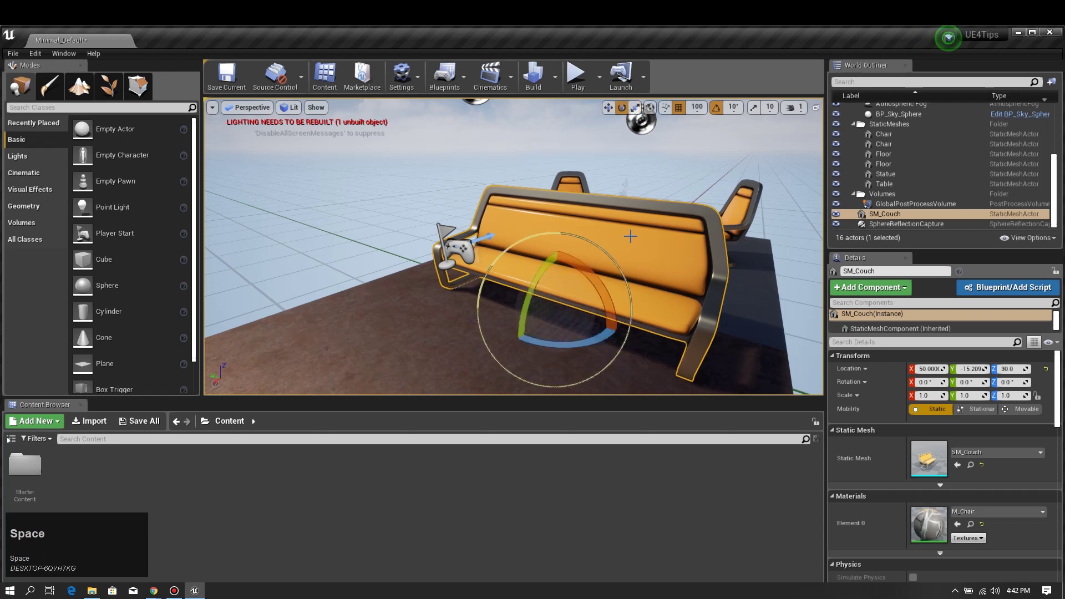
Step: Set the rotation grid snap to 45° and test it by rotating the couch about the Z axis and back to 0°
{"action": "left_click", "coordinate": [733, 107]}
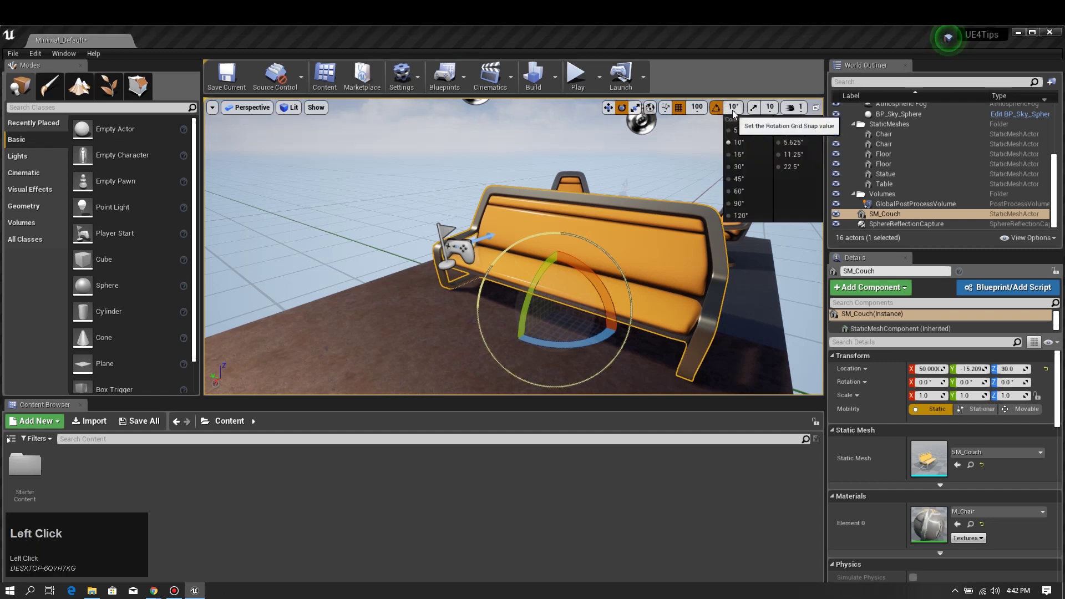
{"action": "left_click", "coordinate": [747, 176]}
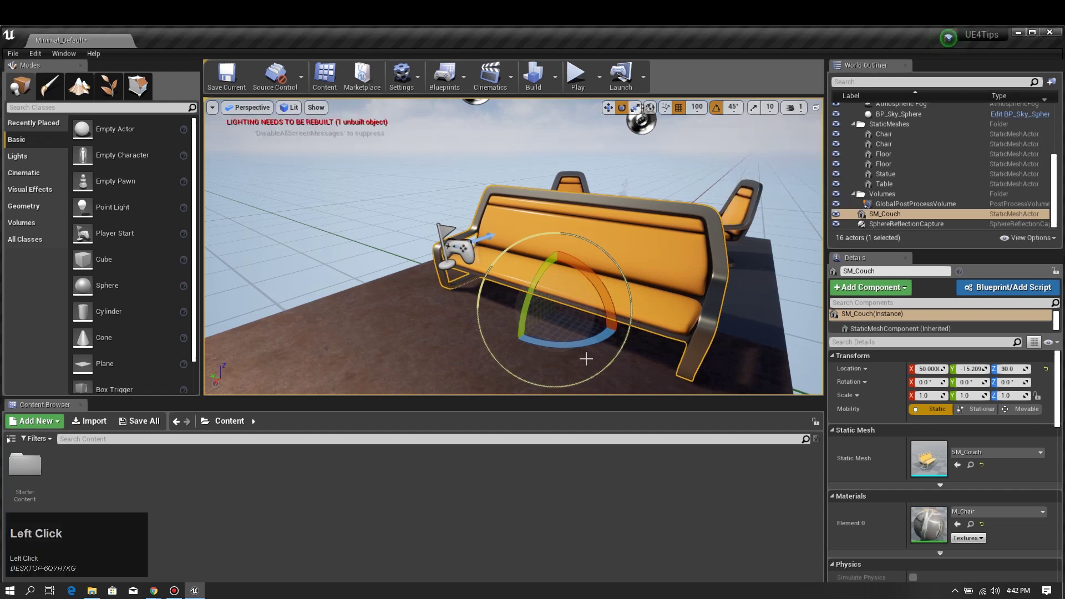
{"action": "left_click_drag", "start_coordinate": [585, 343], "coordinate": [507, 348]}
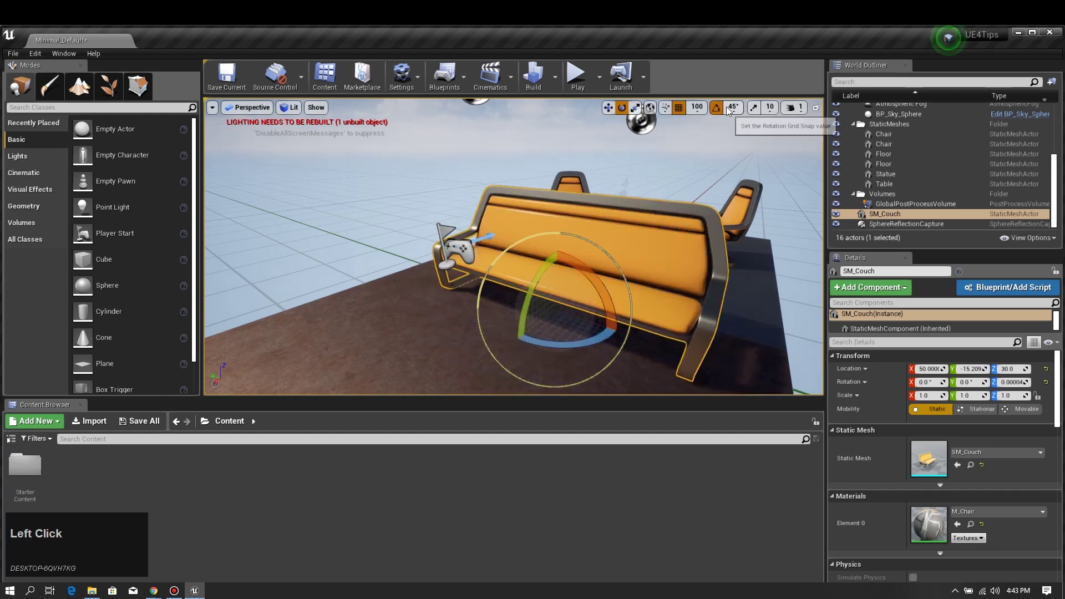
Step: Rotate the couch freely about Z to about -10.3° with rotation snapping off, and turn snapping back on for another test rotation
{"action": "left_click_drag", "start_coordinate": [574, 349], "coordinate": [555, 365]}
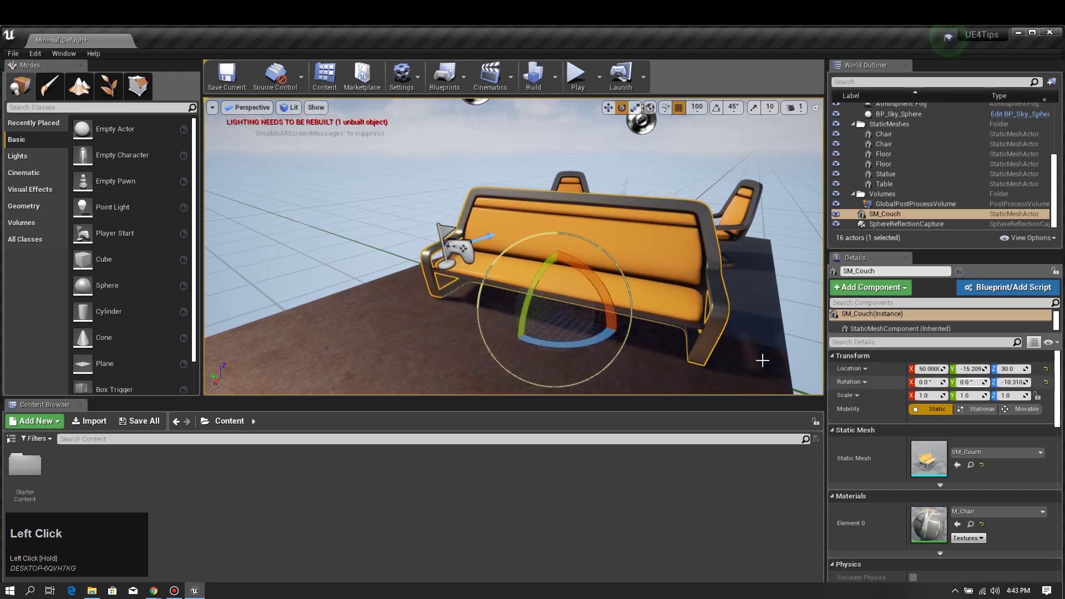
{"action": "left_click", "coordinate": [715, 109]}
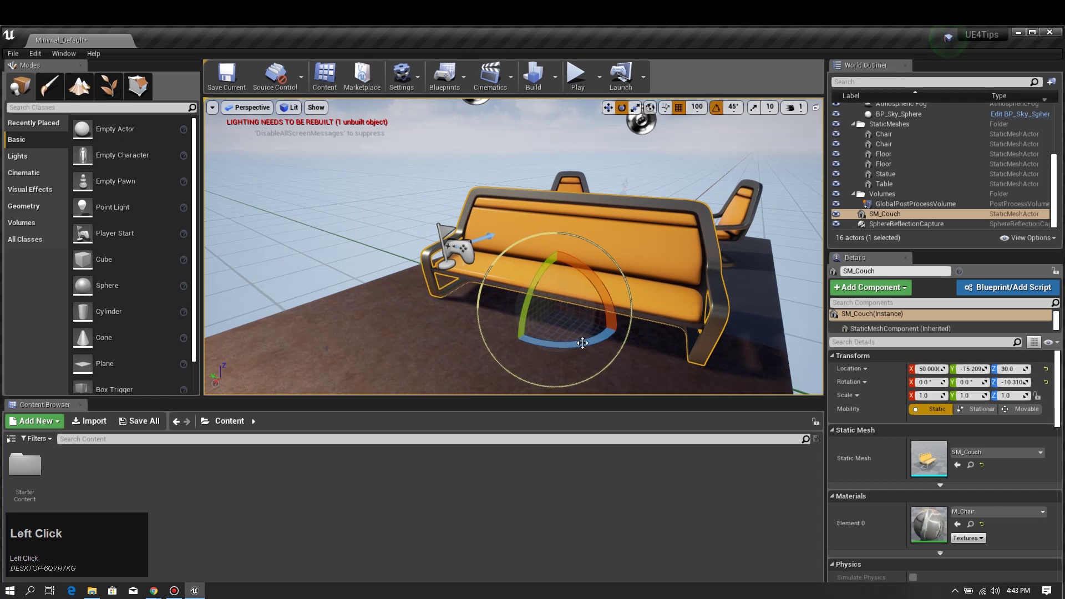
{"action": "mouse_move", "coordinate": [587, 344]}
{"action": "left_mouse_down"}
{"action": "mouse_move", "coordinate": [555, 310]}
{"action": "mouse_move", "coordinate": [586, 344]}
{"action": "mouse_move", "coordinate": [576, 342]}
{"action": "left_mouse_up"}
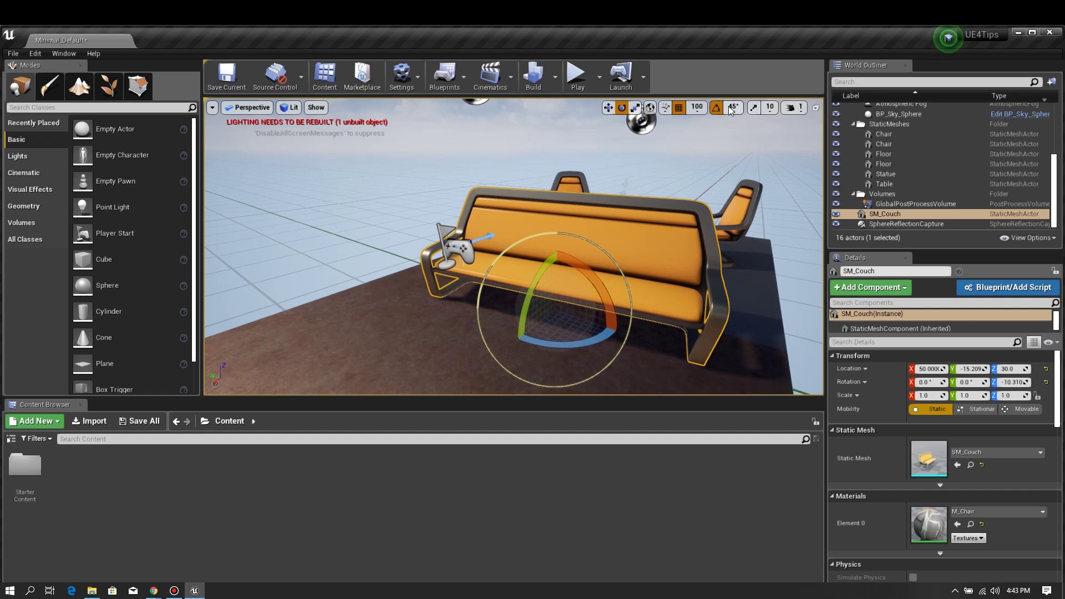
Step: Activate the scale tool and try scaling the couch freely along the X axis to about 1.78 with scale snapping off
{"action": "left_click", "coordinate": [754, 111]}
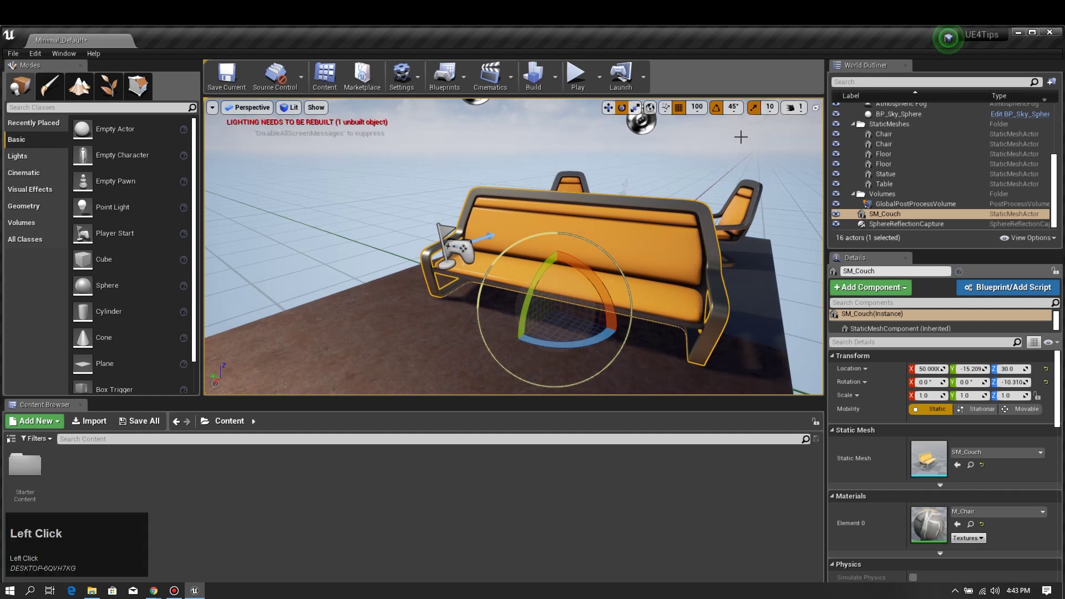
{"action": "key", "text": "space"}
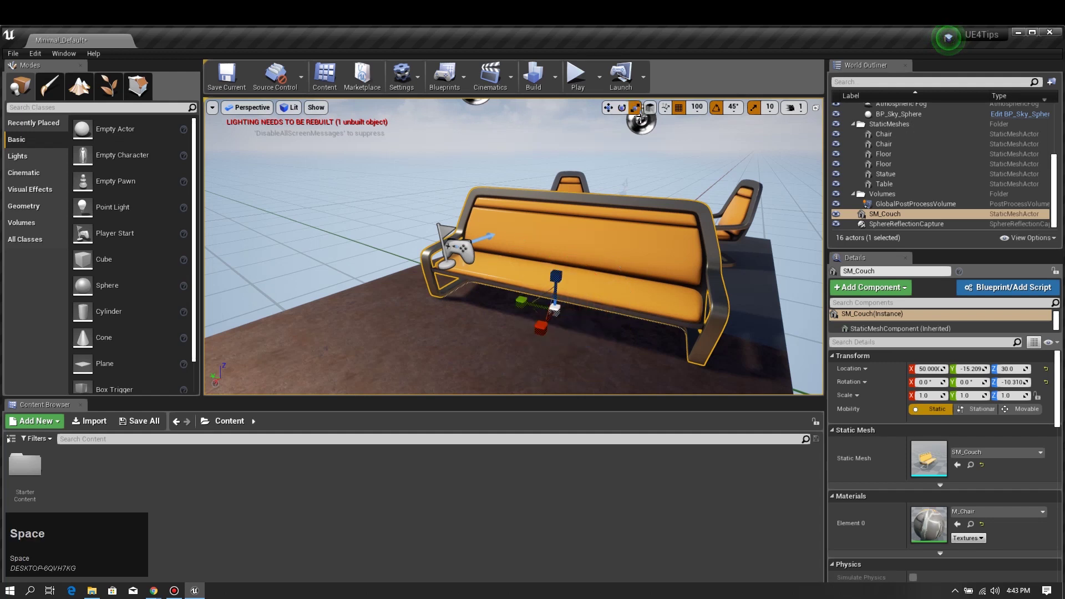
{"action": "left_click_drag", "start_coordinate": [539, 325], "coordinate": [509, 351]}
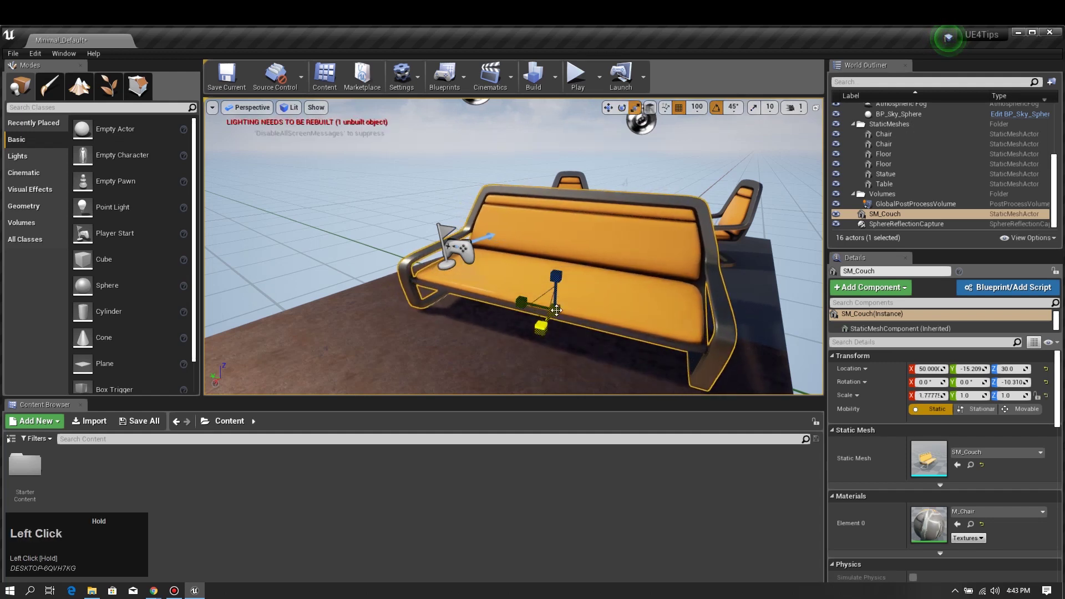
Step: Test the scale snap by stretching the couch along X to 10, and turn snapping off to rescale it to about 1.5
{"action": "left_click", "coordinate": [754, 108]}
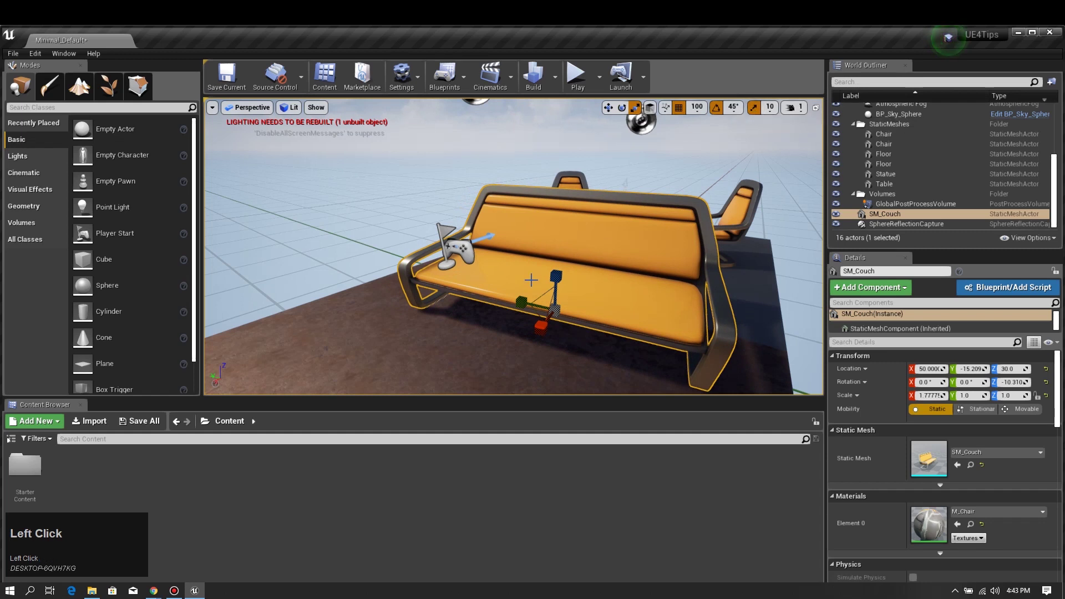
{"action": "mouse_move", "coordinate": [541, 327]}
{"action": "left_mouse_down"}
{"action": "mouse_move", "coordinate": [540, 355]}
{"action": "mouse_move", "coordinate": [539, 328]}
{"action": "left_mouse_up"}
{"action": "left_click", "coordinate": [757, 107]}
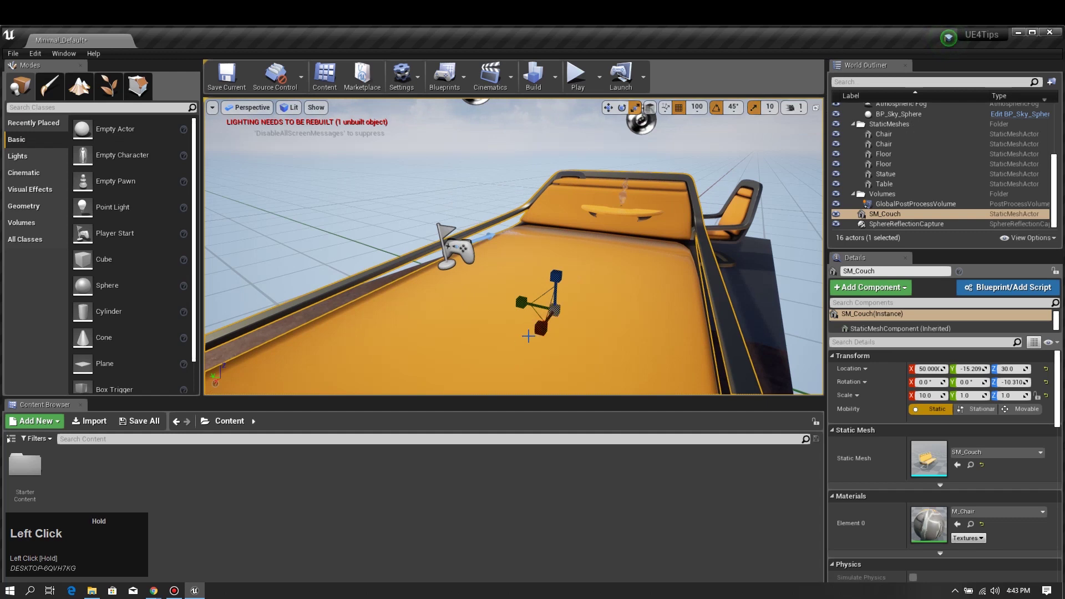
{"action": "left_click", "coordinate": [757, 108]}
{"action": "mouse_move", "coordinate": [541, 328]}
{"action": "left_mouse_down"}
{"action": "mouse_move", "coordinate": [541, 310]}
{"action": "mouse_move", "coordinate": [549, 331]}
{"action": "left_mouse_up"}
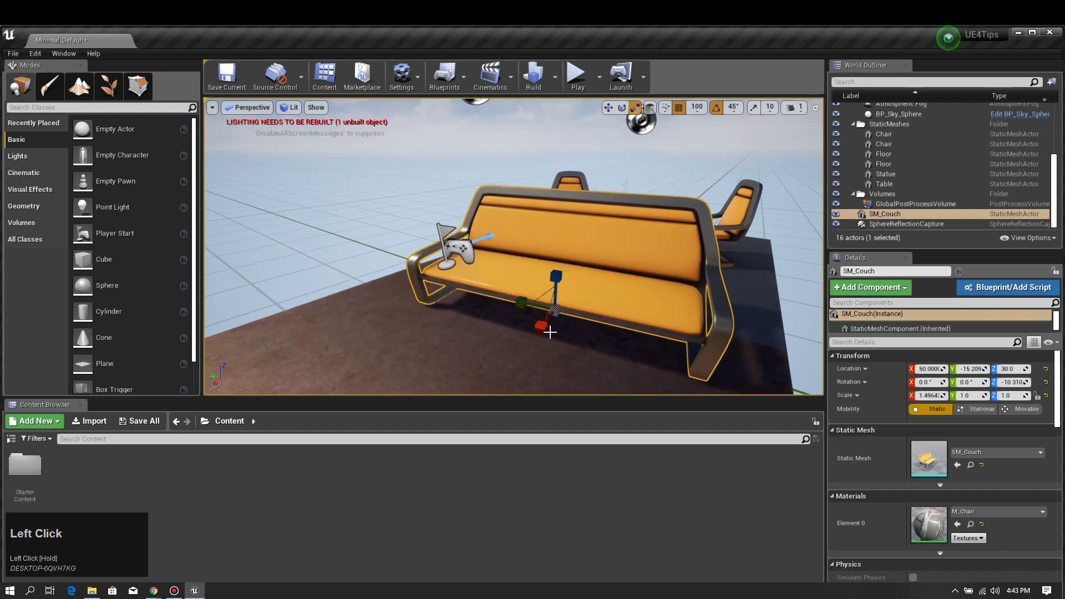
Step: Raise the couch into the air along the Z axis and snap it down to the floor
{"action": "right_click_drag", "start_coordinate": [609, 306], "coordinate": [592, 265]}
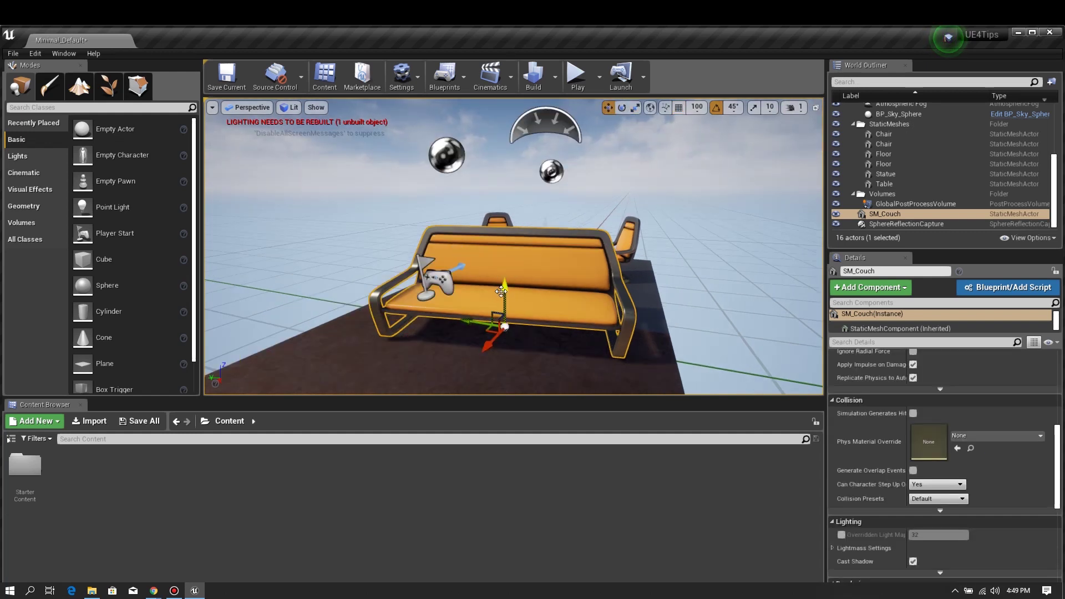
{"action": "left_click_drag", "start_coordinate": [504, 292], "coordinate": [505, 202]}
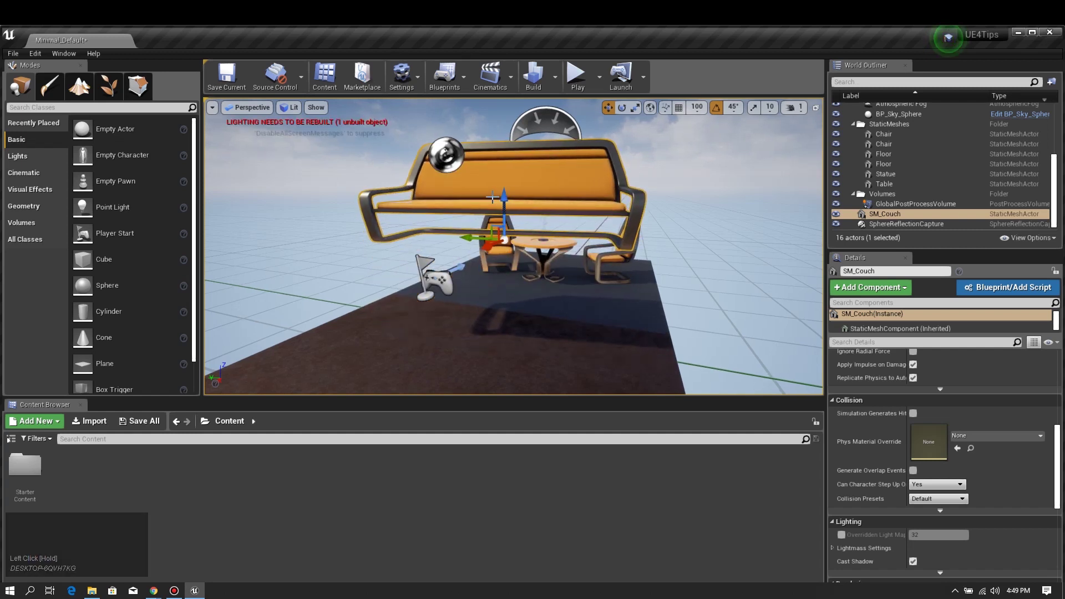
{"action": "key", "text": "End"}
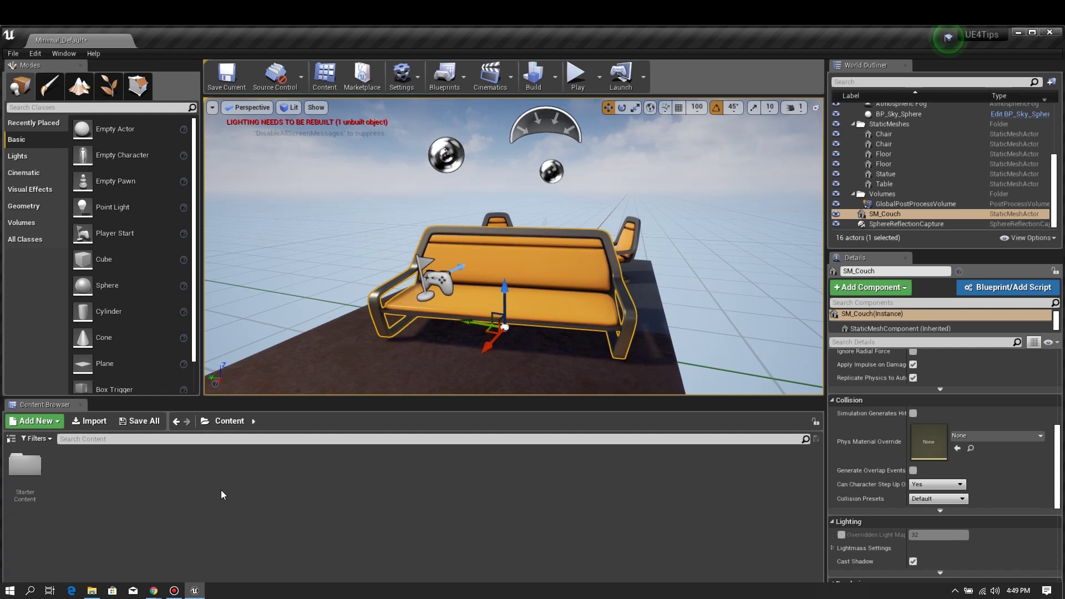
{"action": "scroll", "coordinate": [222, 493], "scroll_direction": "up", "scroll_amount": 1}
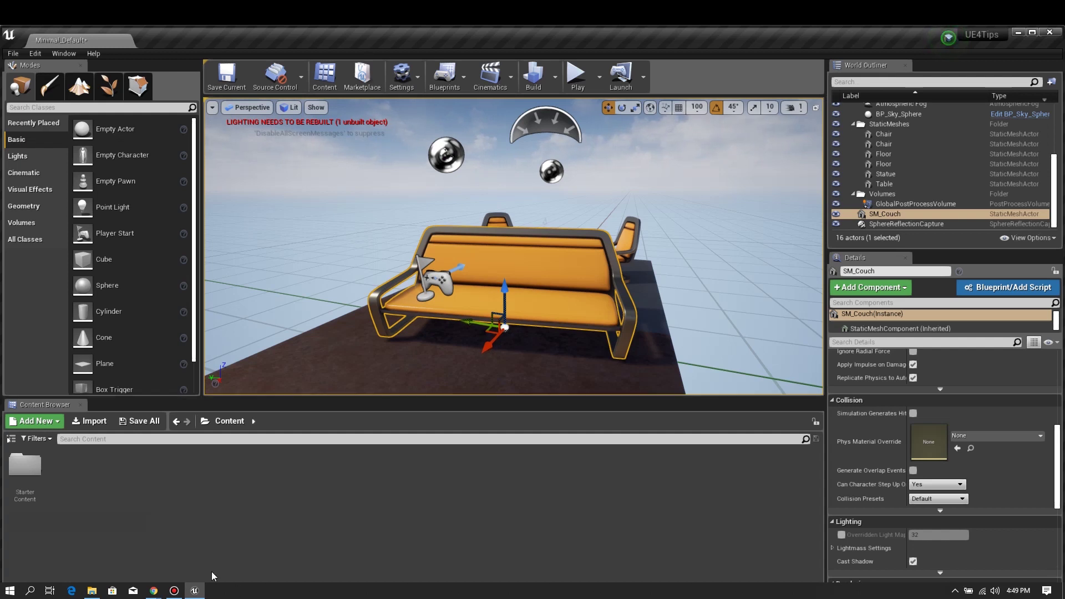
Step: Switch to Chrome to examine the Unreal Engine 4 Hotkeys chart, and return to the Unreal Editor
{"action": "left_click", "coordinate": [155, 591]}
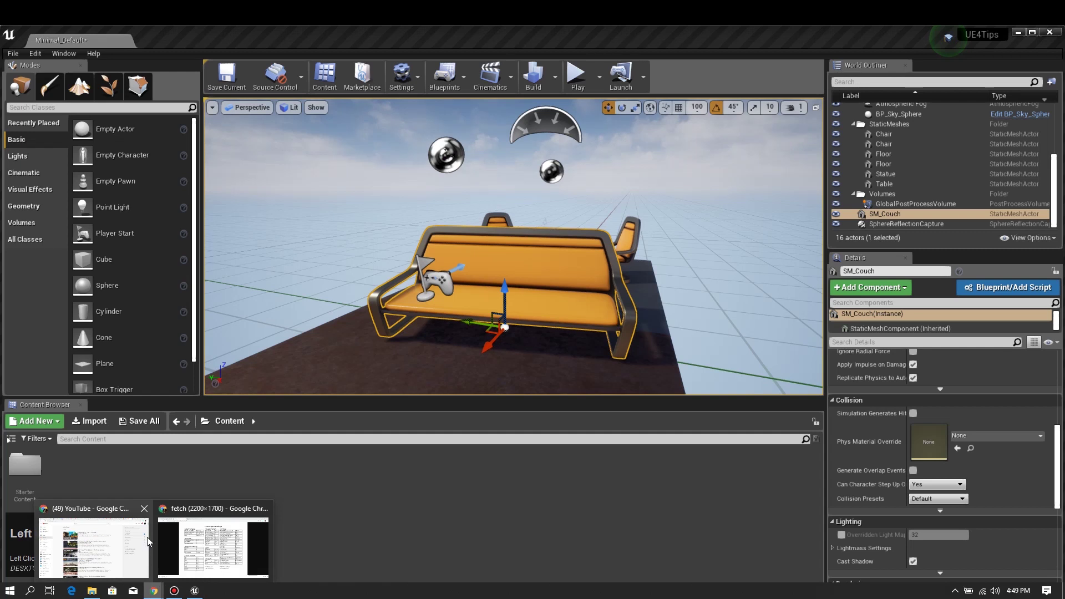
{"action": "left_click", "coordinate": [222, 544]}
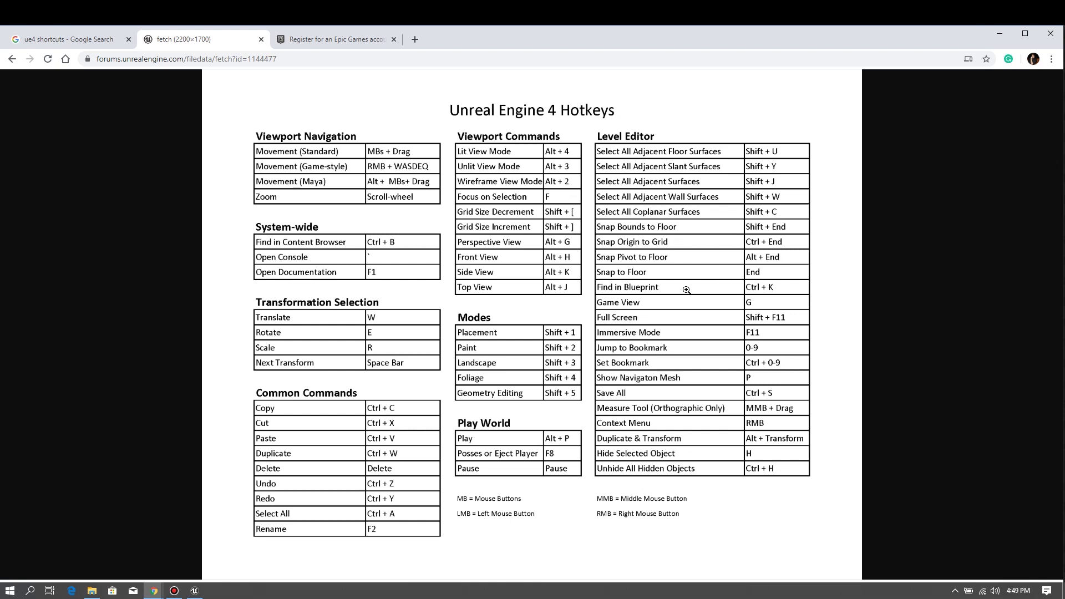
{"action": "left_click", "coordinate": [912, 161]}
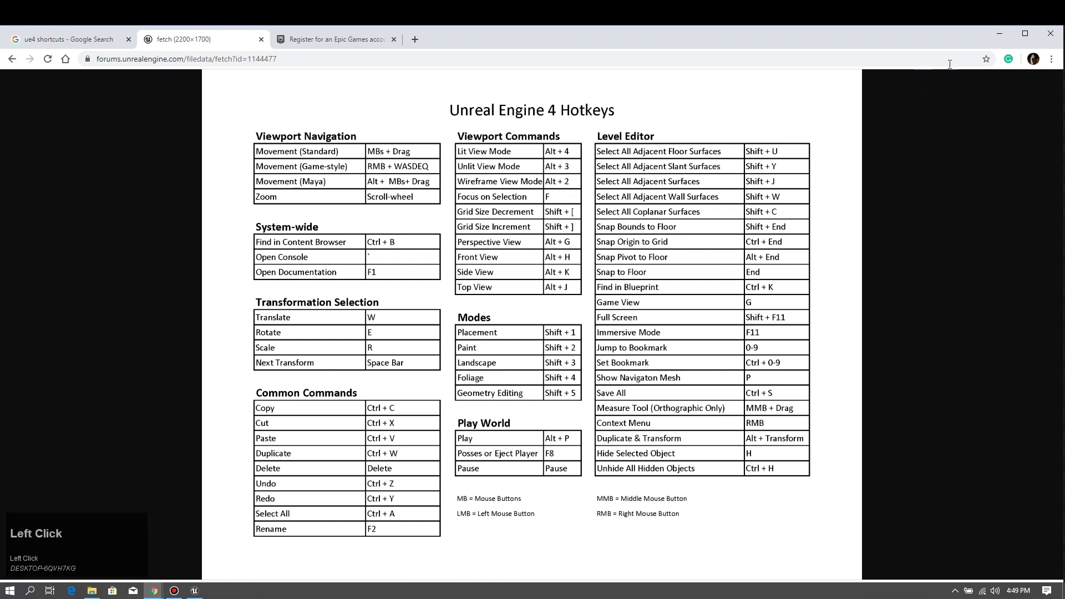
{"action": "left_click", "coordinate": [998, 37]}
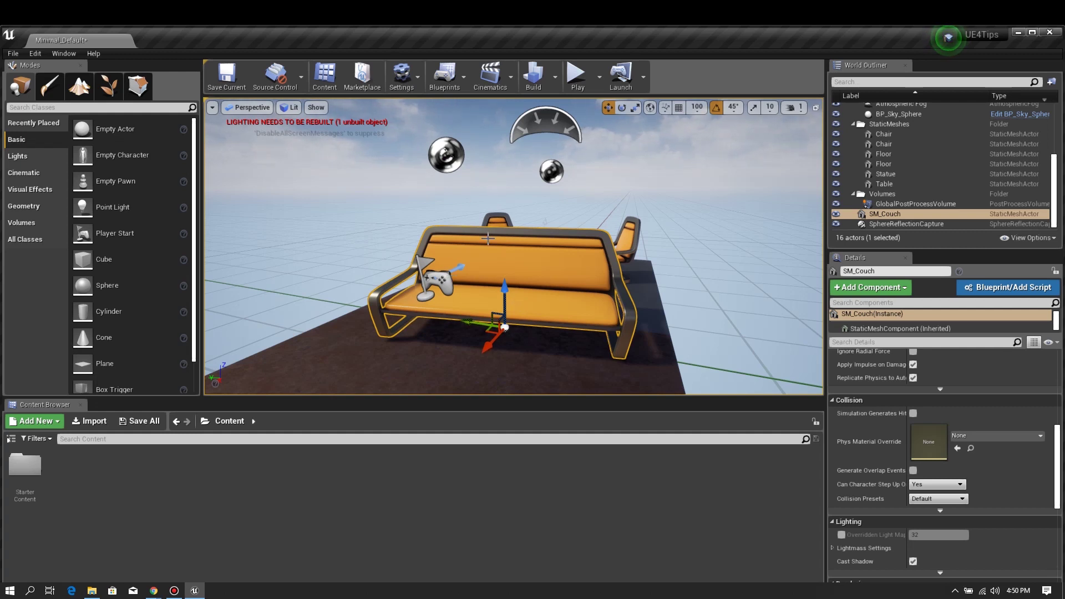
Step: Play the level in a new editor window
{"action": "right_click_drag", "start_coordinate": [593, 214], "coordinate": [576, 222]}
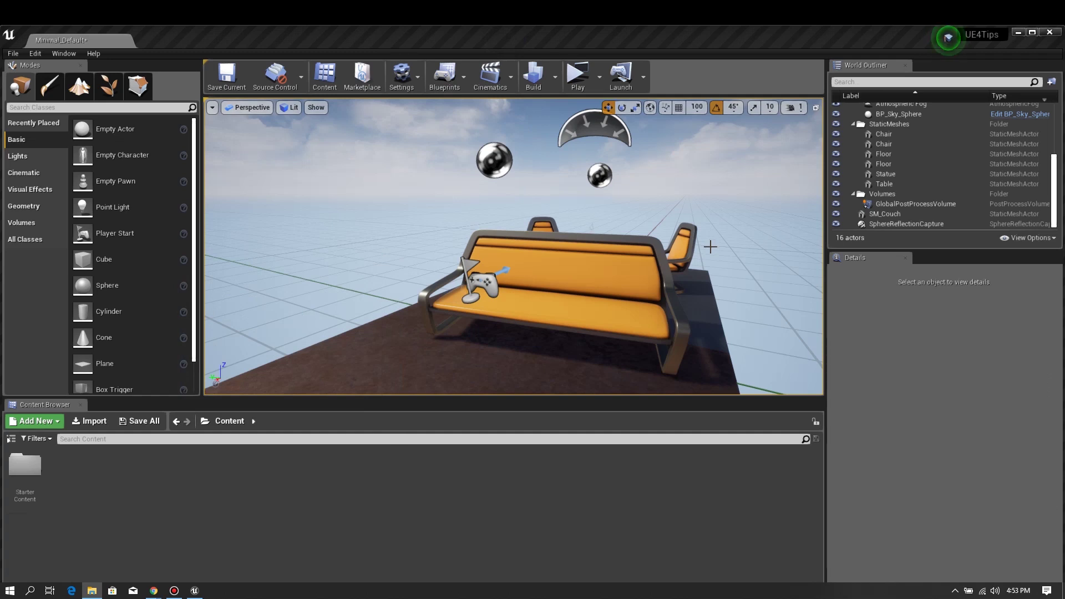
{"action": "left_click", "coordinate": [601, 77]}
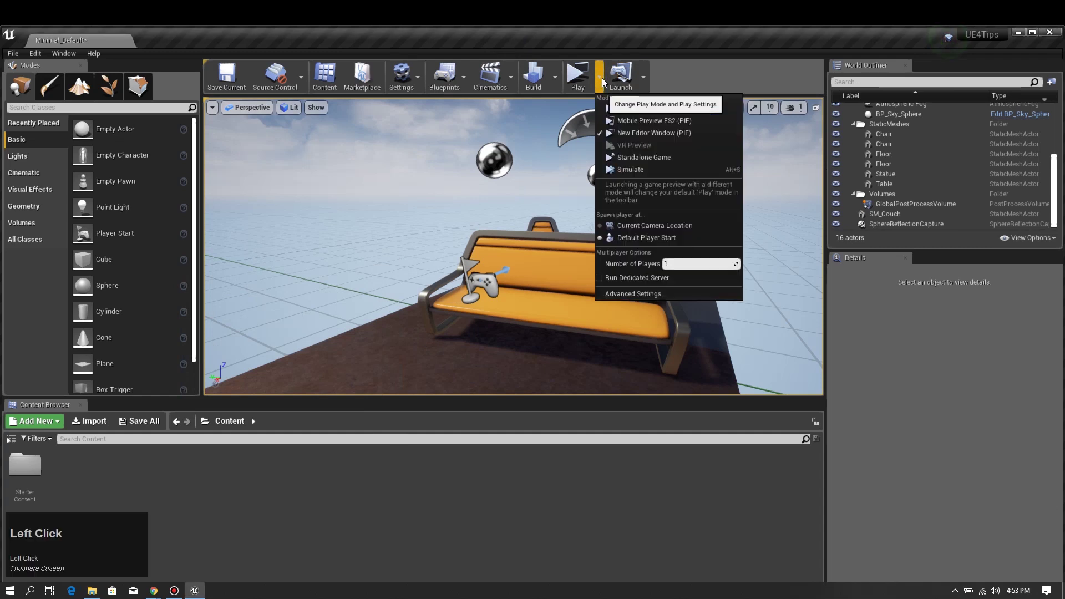
{"action": "left_click", "coordinate": [641, 136]}
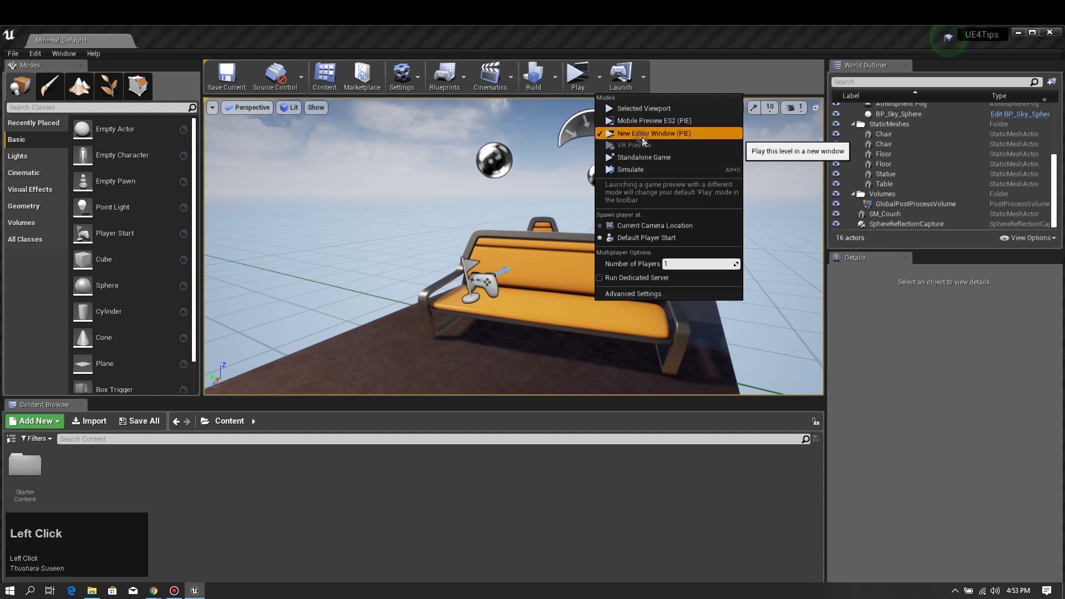
Step: Fly around the couch and floor in the game preview, moving backward, forward and sideways to view the level
{"action": "right_click", "coordinate": [596, 230]}
{"action": "key", "text": "s"}
{"action": "key", "text": "s"}
{"action": "key", "text": "s"}
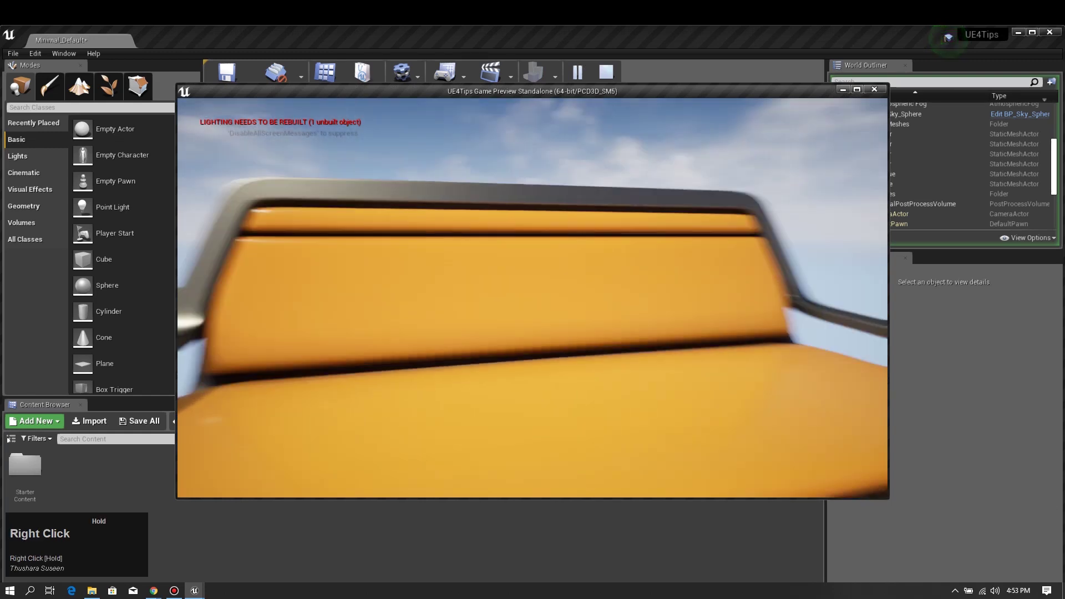
{"action": "key", "text": "w"}
{"action": "key", "text": "s"}
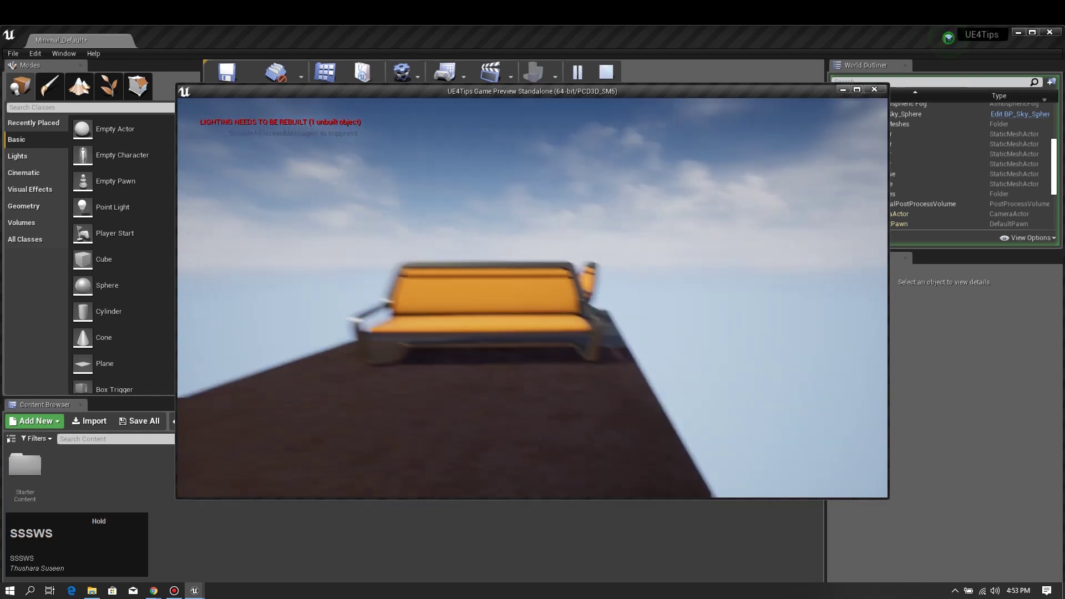
{"action": "key", "text": "d"}
{"action": "key", "text": "a"}
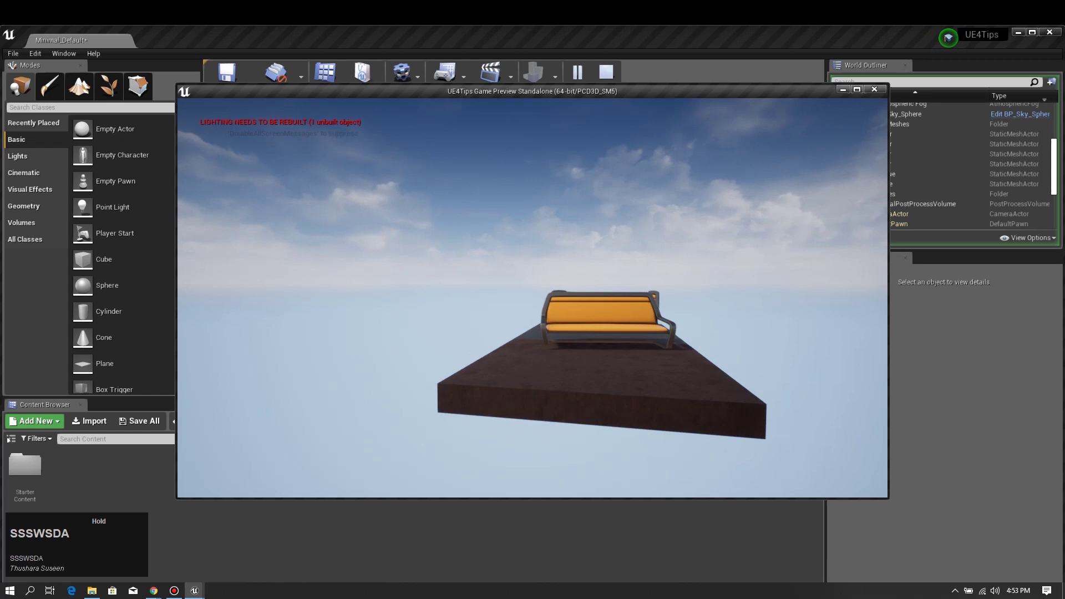
{"action": "key", "text": "w"}
{"action": "key", "text": "d"}
{"action": "key", "text": "d"}
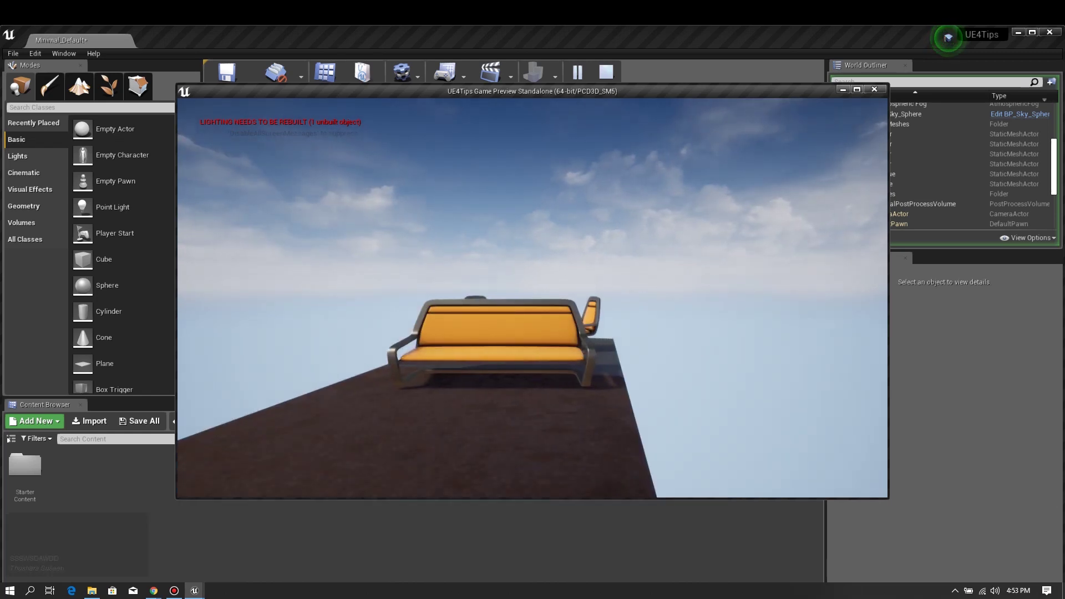
Step: Open the console in the game preview and run the command "stat fps"
{"action": "key", "text": "grave"}
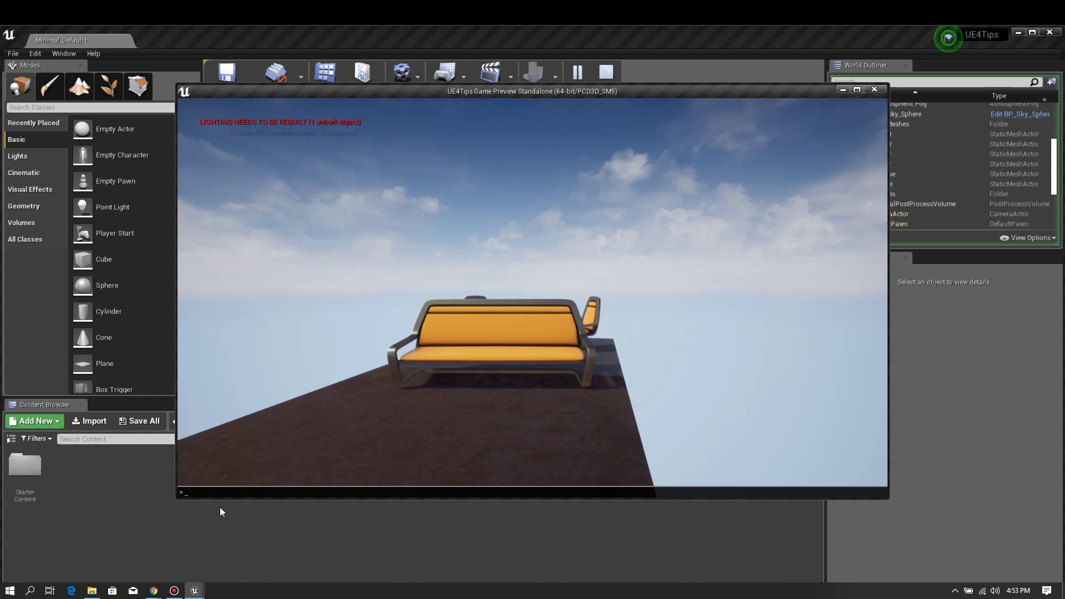
{"action": "type", "text": "sat"}
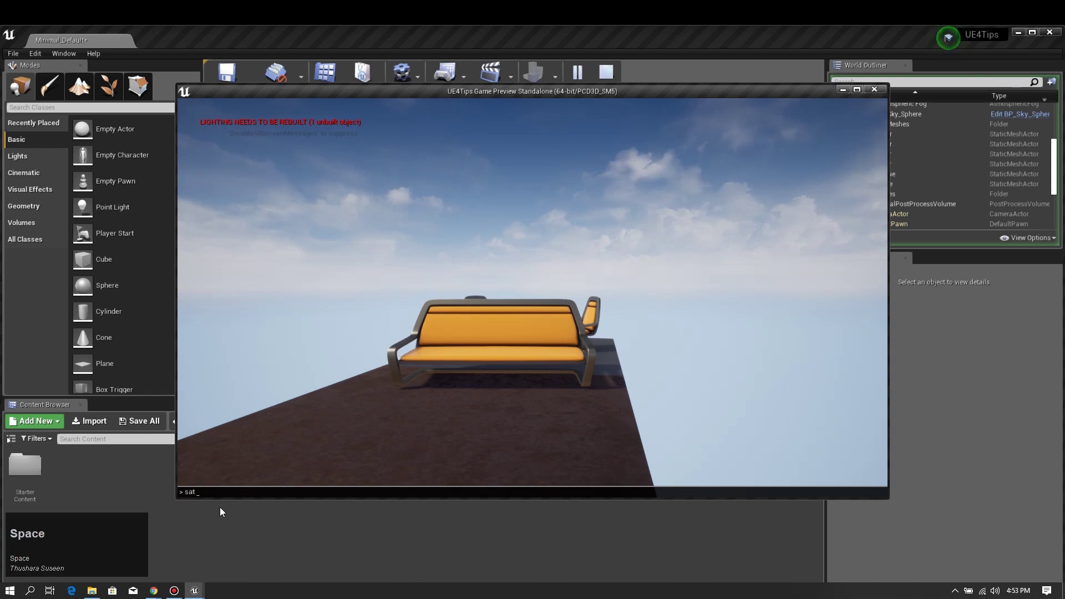
{"action": "key", "text": "BackSpace"}
{"action": "key", "text": "BackSpace"}
{"action": "key", "text": "BackSpace"}
{"action": "type", "text": "tat f"}
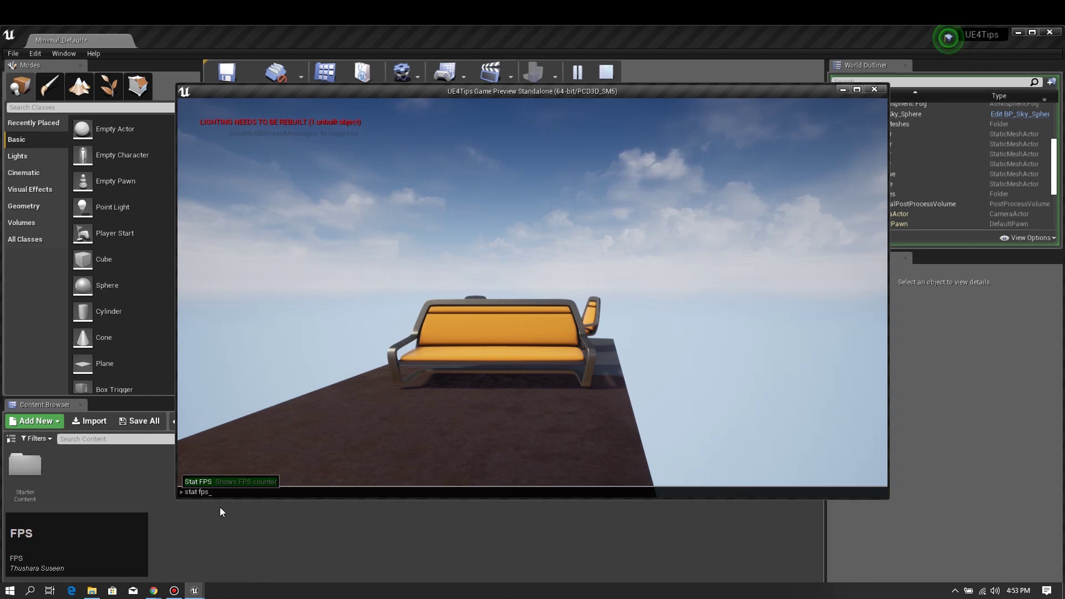
{"action": "type", "text": "ps"}
{"action": "key", "text": "Return"}
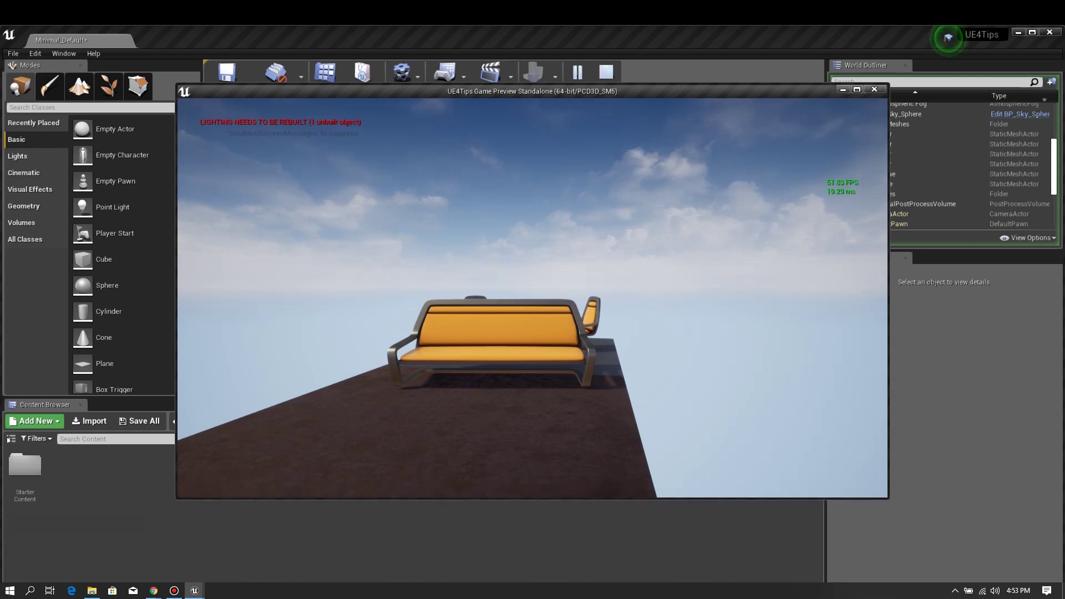
Step: Run the console command "stat unitGraph" in the game preview
{"action": "key", "text": "w"}
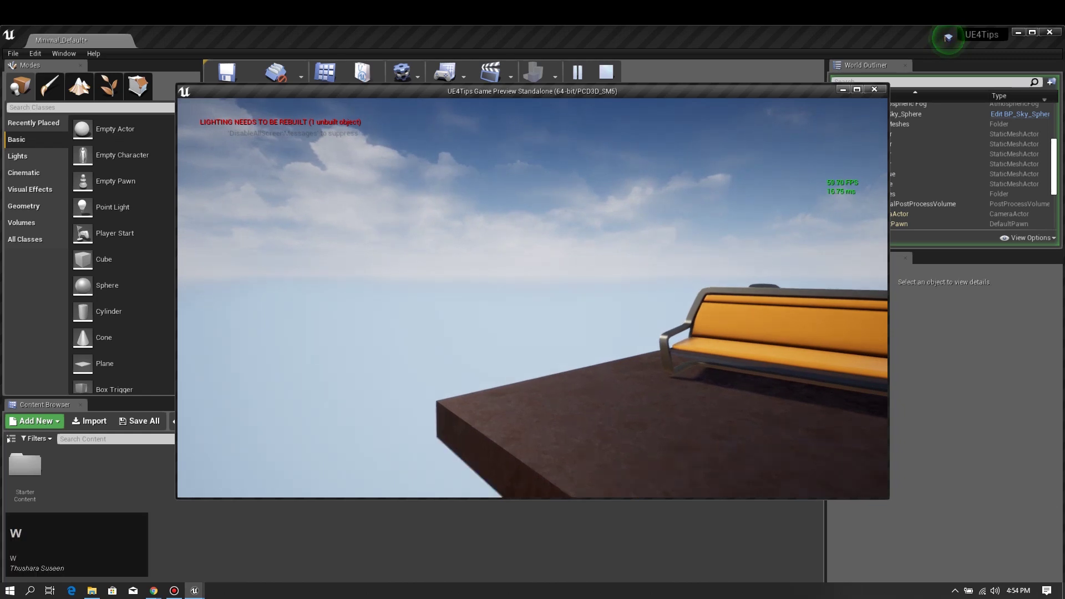
{"action": "key", "text": "s"}
{"action": "key", "text": "w"}
{"action": "key", "text": "w"}
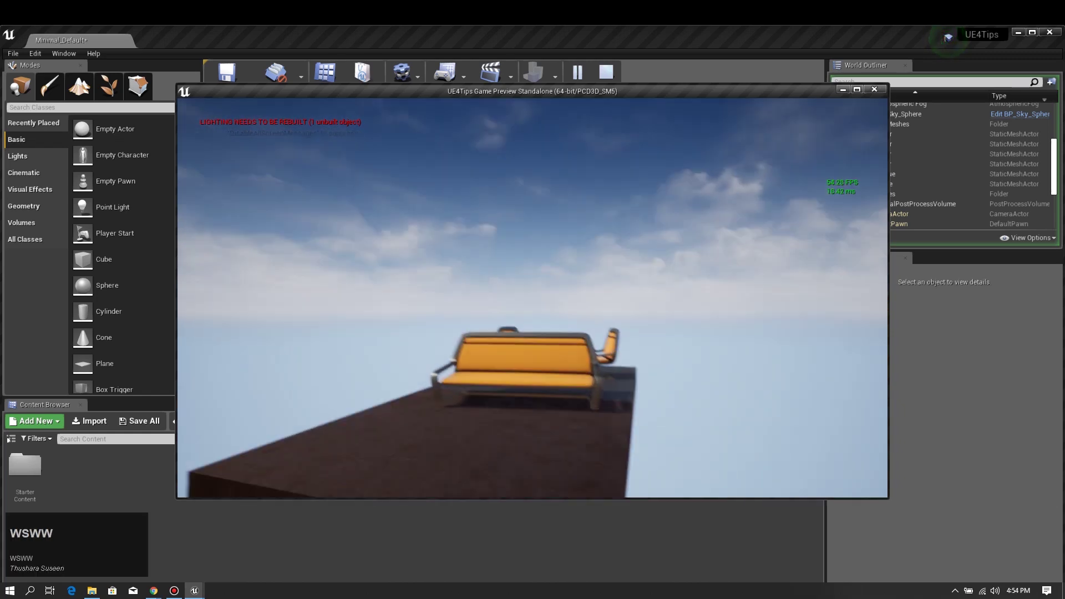
{"action": "key", "text": "s"}
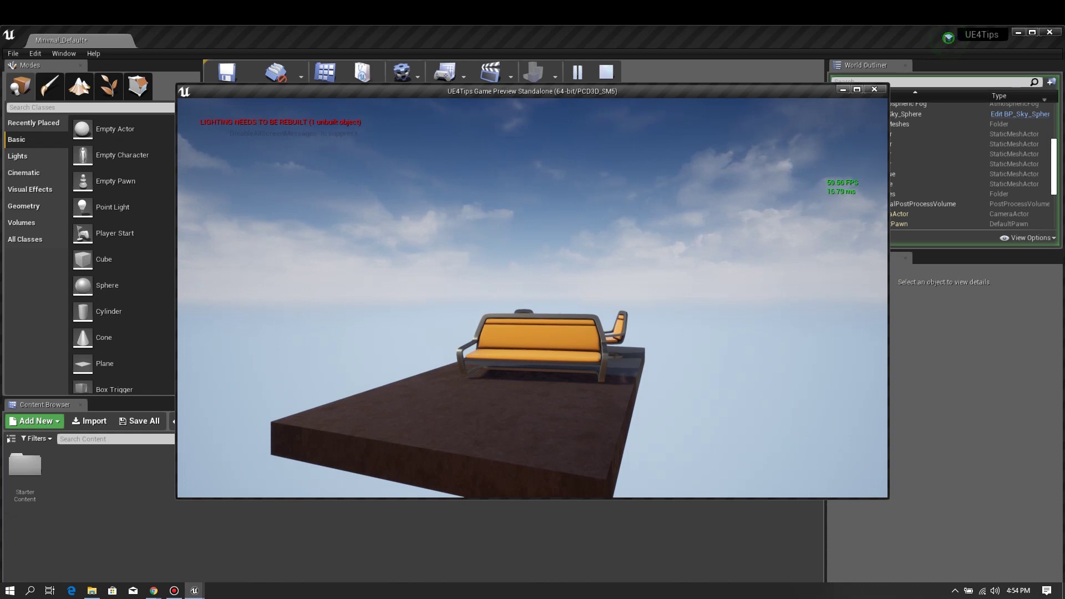
{"action": "key", "text": "grave"}
{"action": "type", "text": "s"}
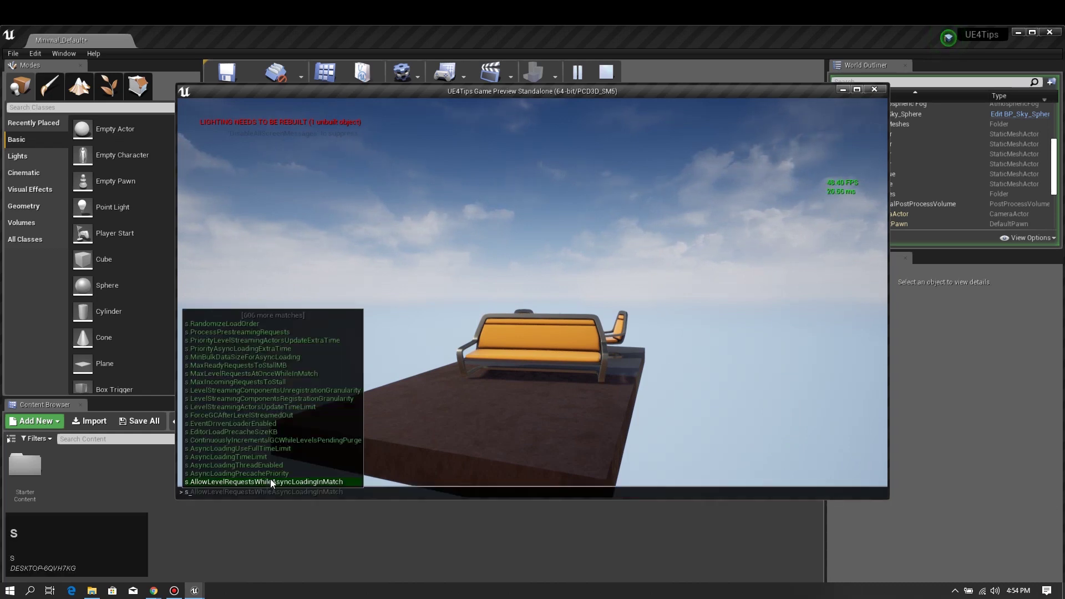
{"action": "type", "text": "tat"}
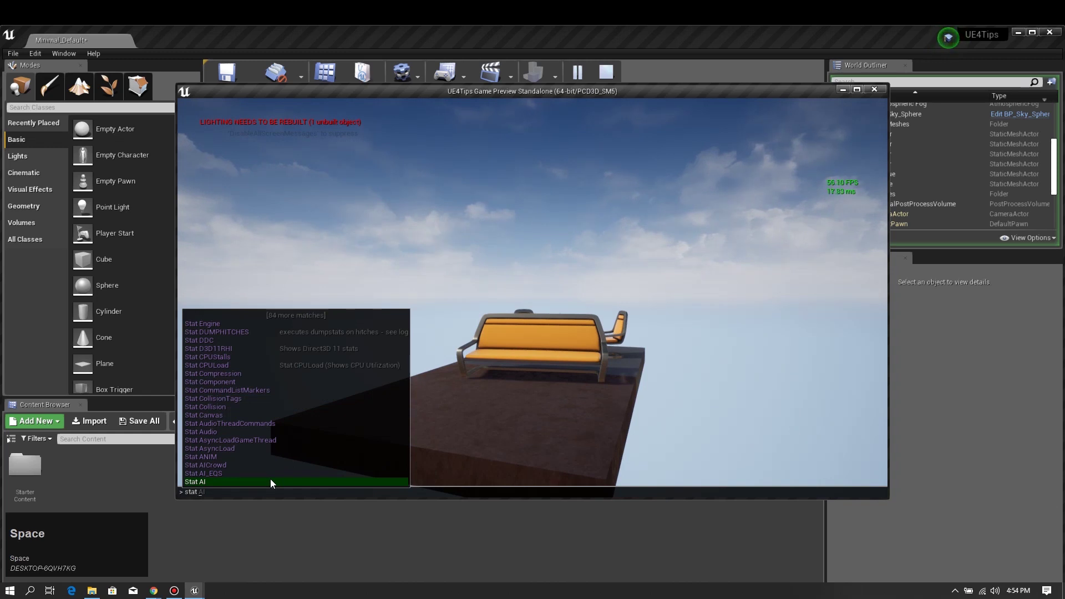
{"action": "type", "text": " g"}
{"action": "key", "text": "BackSpace"}
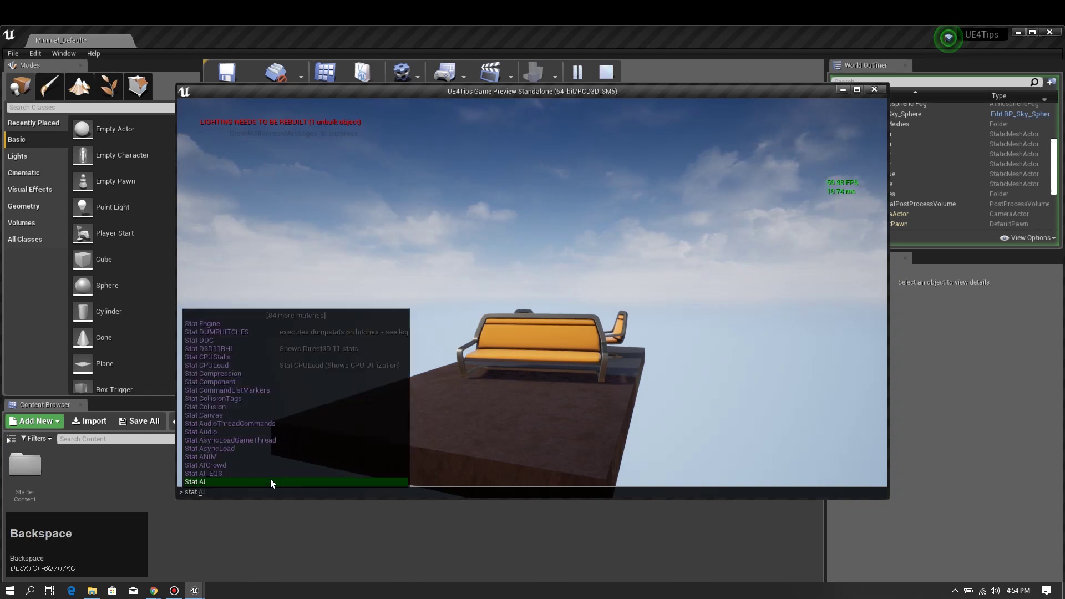
{"action": "type", "text": "unitGraph"}
{"action": "key", "text": "Return"}
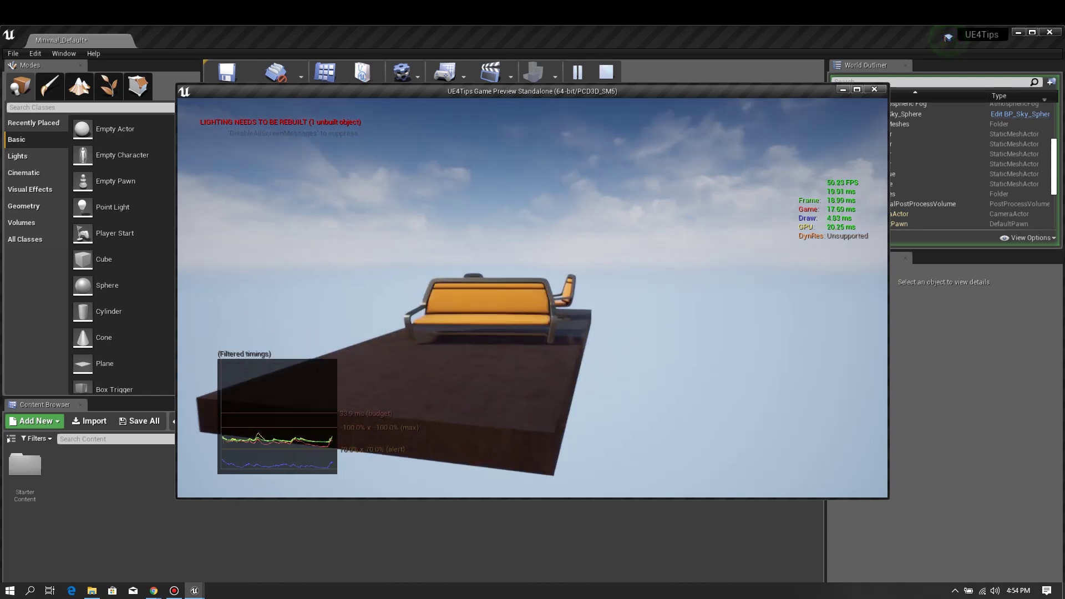
Step: Fly around the couch, table and chairs in the game preview to examine the frame timing graph, and end the play session
{"action": "key", "text": "w"}
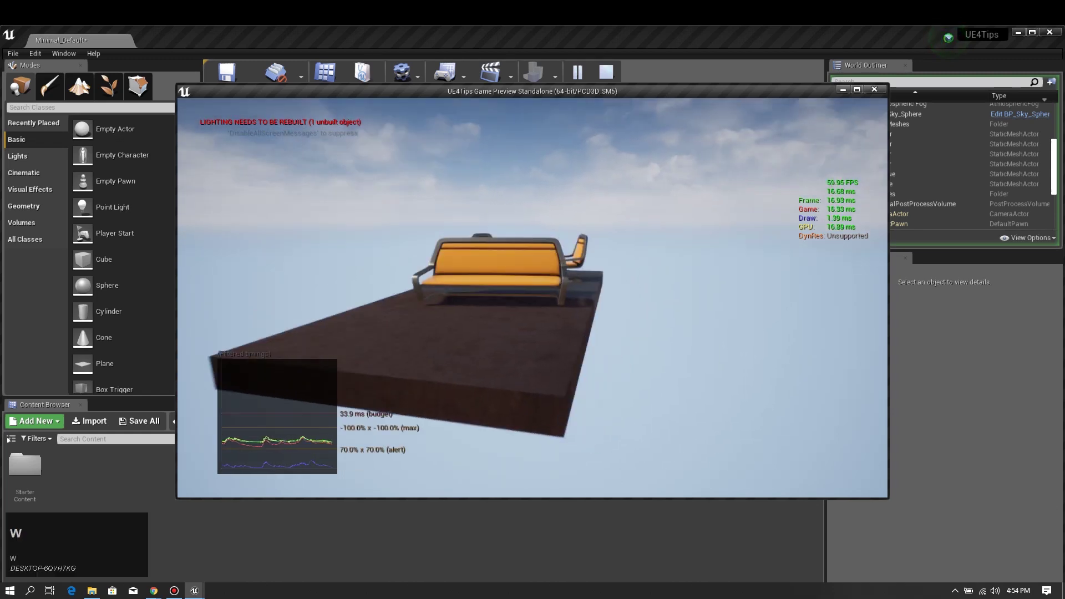
{"action": "key", "text": "w"}
{"action": "key", "text": "s"}
{"action": "key", "text": "d"}
{"action": "key", "text": "w"}
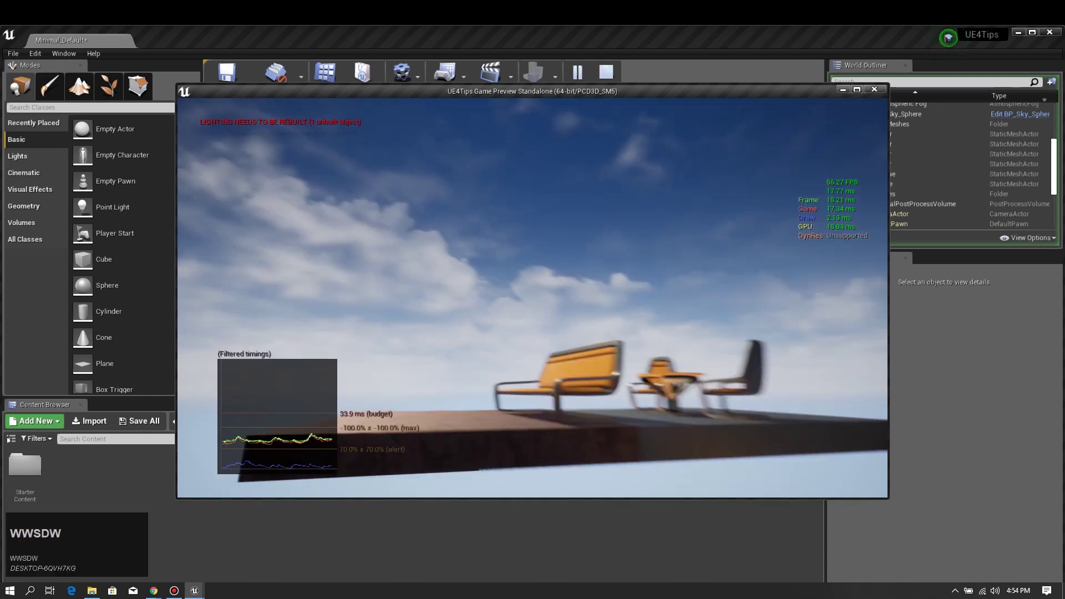
{"action": "key", "text": "d"}
{"action": "key", "text": "w"}
{"action": "key", "text": "s"}
{"action": "key", "text": "a"}
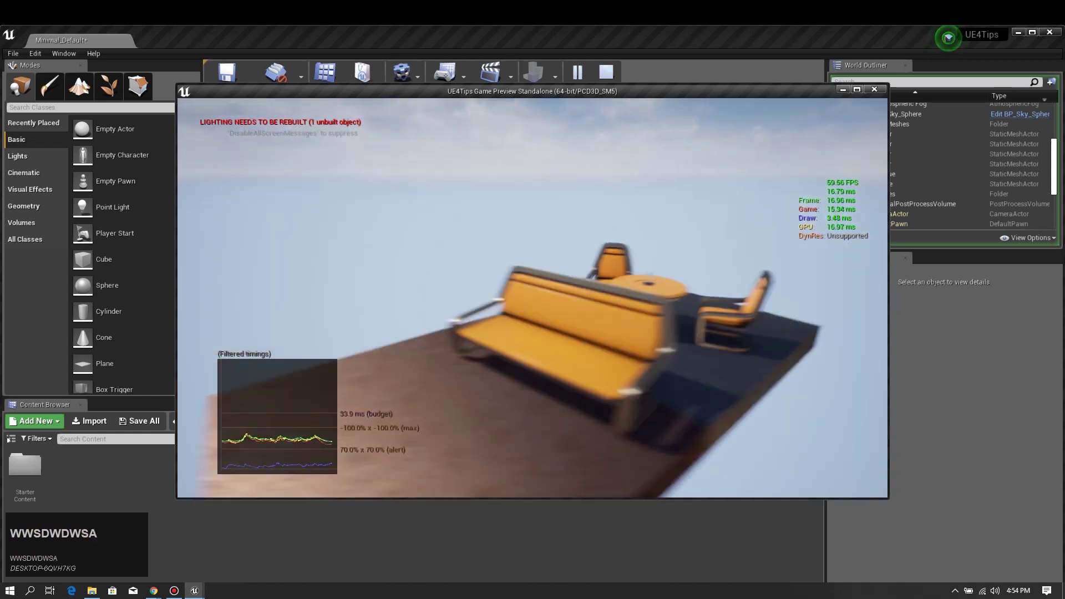
{"action": "key", "text": "a"}
{"action": "key", "text": "w"}
{"action": "key", "text": "d"}
{"action": "key", "text": "w"}
{"action": "key", "text": "s"}
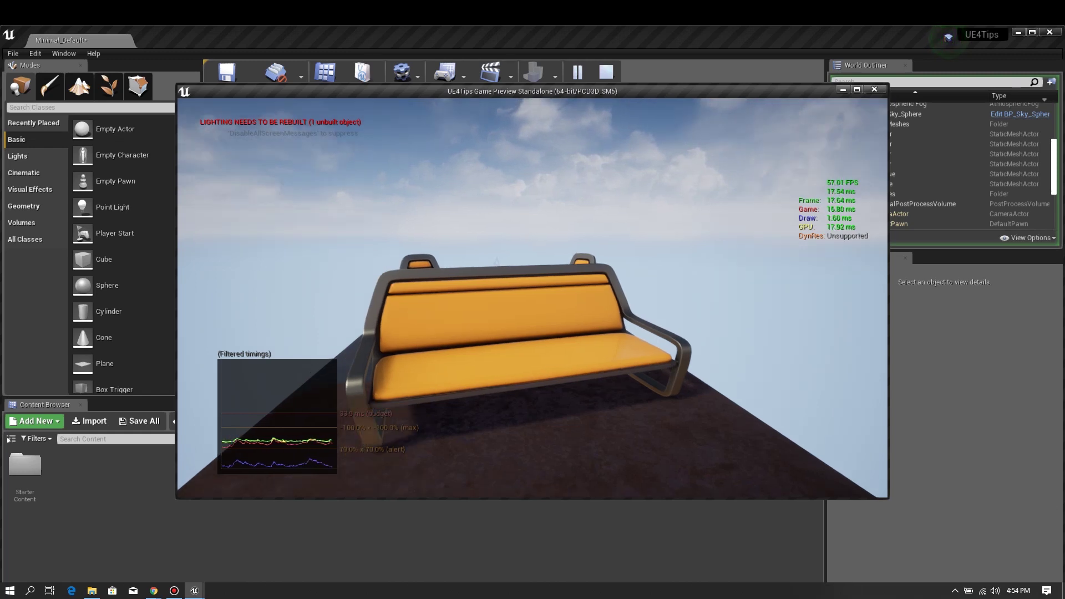
{"action": "key", "text": "d"}
{"action": "key", "text": "d"}
{"action": "key", "text": "w"}
{"action": "key", "text": "a"}
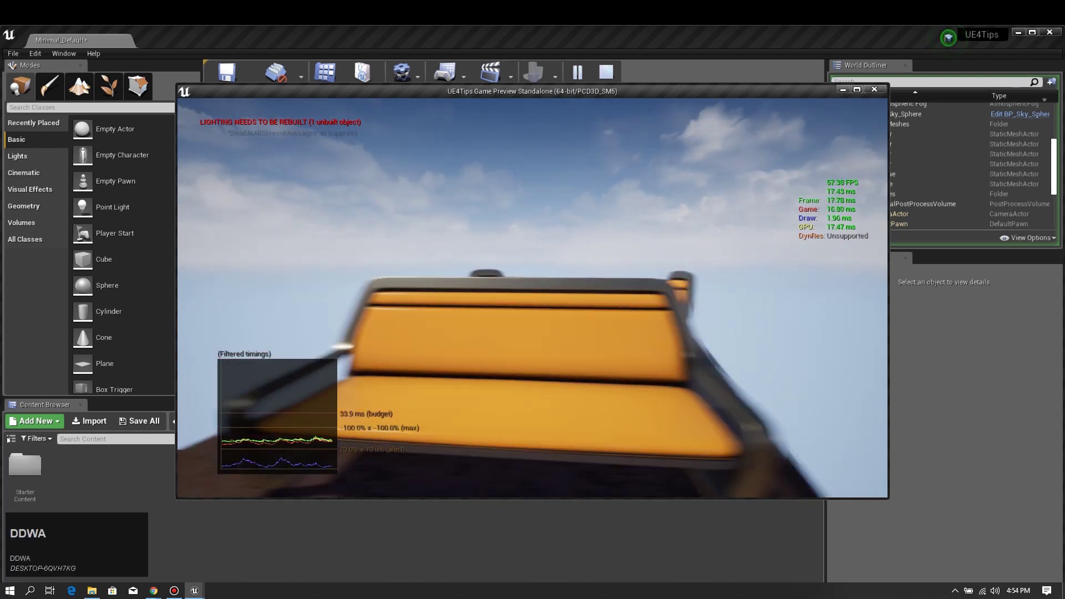
{"action": "key", "text": "s"}
{"action": "key", "text": "a"}
{"action": "key", "text": "w"}
{"action": "key", "text": "w"}
{"action": "key", "text": "w"}
{"action": "key", "text": "s"}
{"action": "key", "text": "s"}
{"action": "key", "text": "w"}
{"action": "key", "text": "s"}
{"action": "key", "text": "w"}
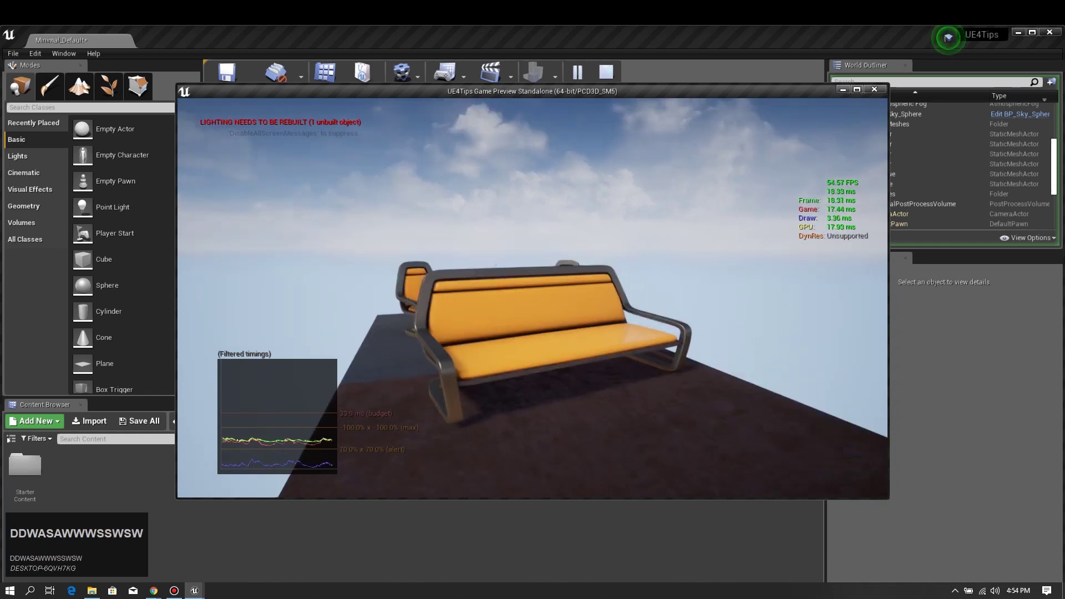
{"action": "key", "text": "Escape"}
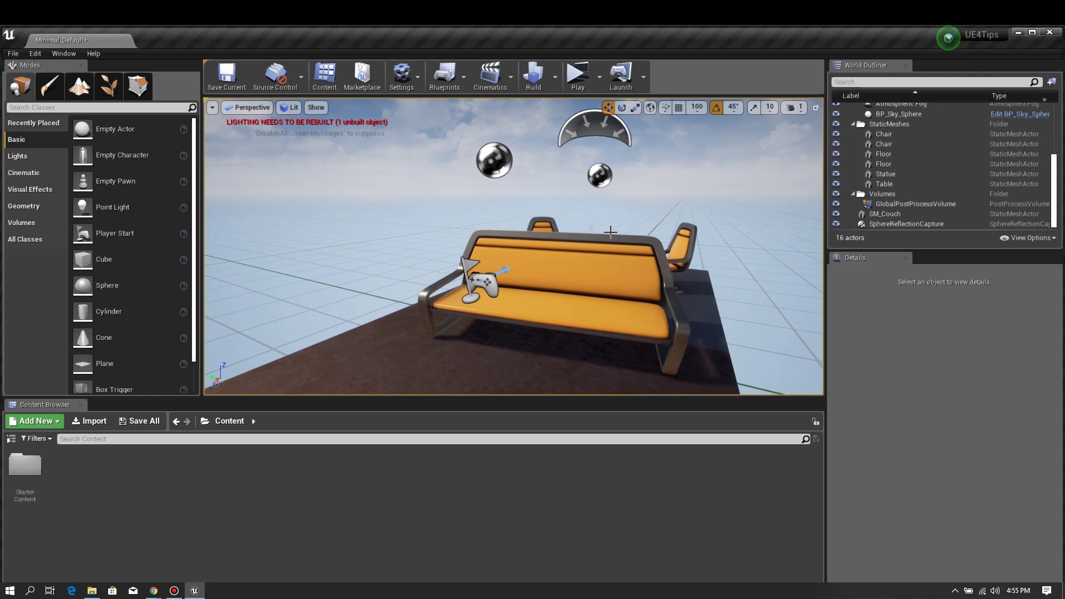
Step: Fly around the couch in the editor viewport to view it and the floor from the side
{"action": "right_click_drag", "start_coordinate": [628, 221], "coordinate": [572, 223]}
{"action": "key", "text": "d"}
{"action": "key", "text": "s"}
{"action": "key", "text": "a"}
{"action": "key", "text": "w"}
{"action": "key", "text": "d"}
{"action": "key", "text": "w"}
{"action": "key", "text": "s"}
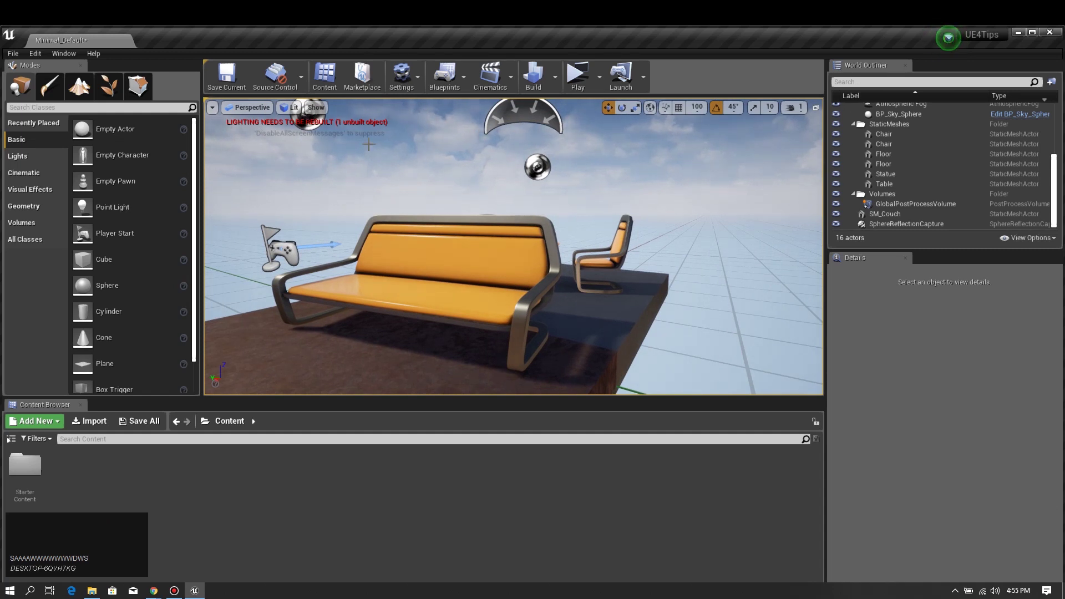
{"action": "right_click_drag", "start_coordinate": [289, 115], "coordinate": [295, 109]}
{"action": "key", "text": "s"}
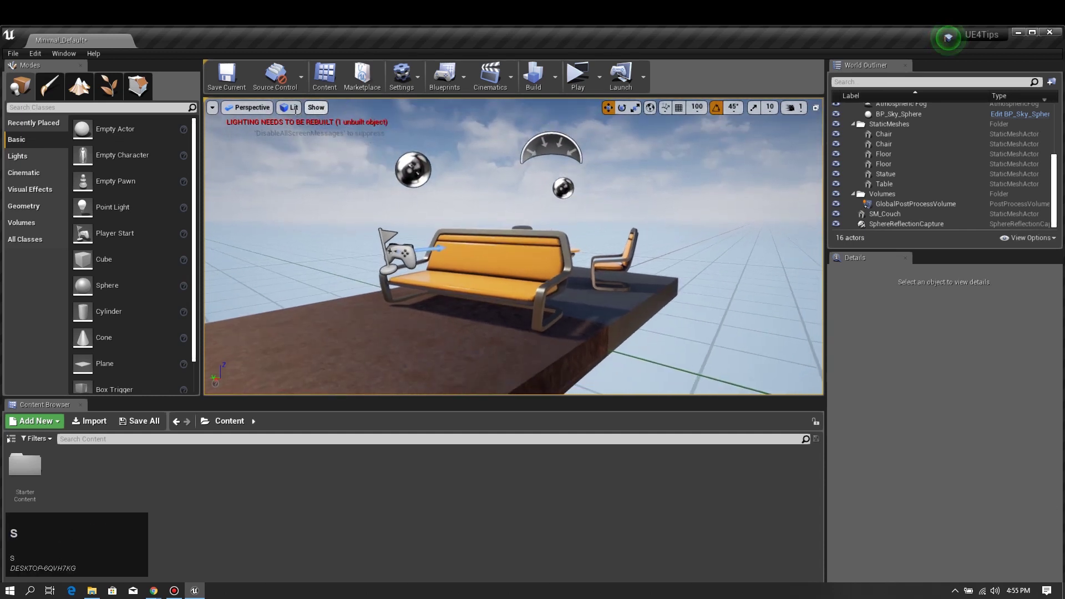
Step: Switch the viewport to the Unlit and Wireframe view modes, and inspect the furniture in wireframe
{"action": "left_click", "coordinate": [289, 113]}
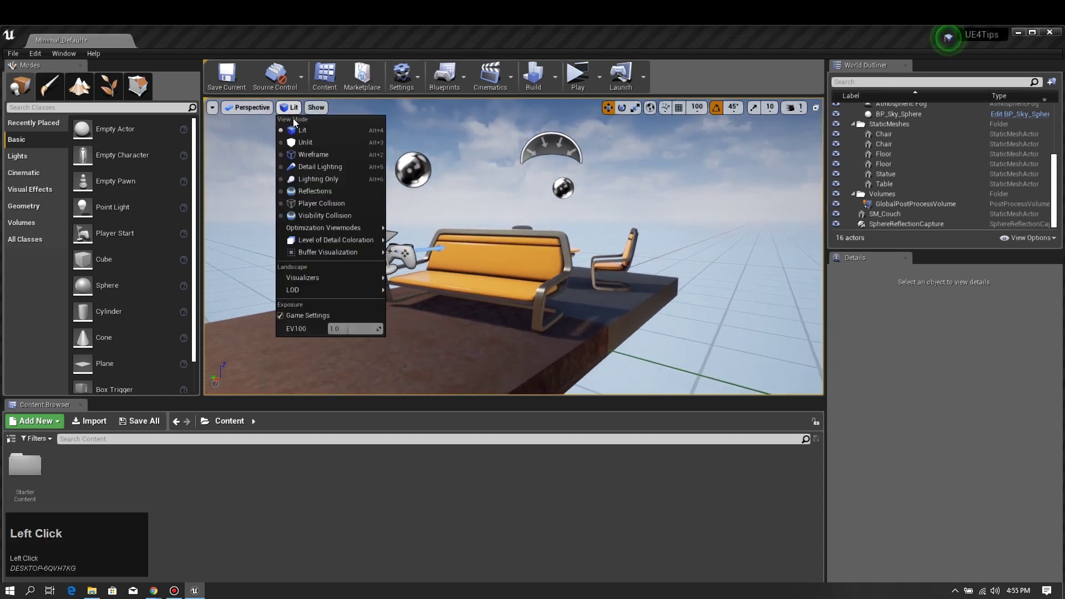
{"action": "left_click", "coordinate": [303, 143]}
{"action": "left_click", "coordinate": [291, 109]}
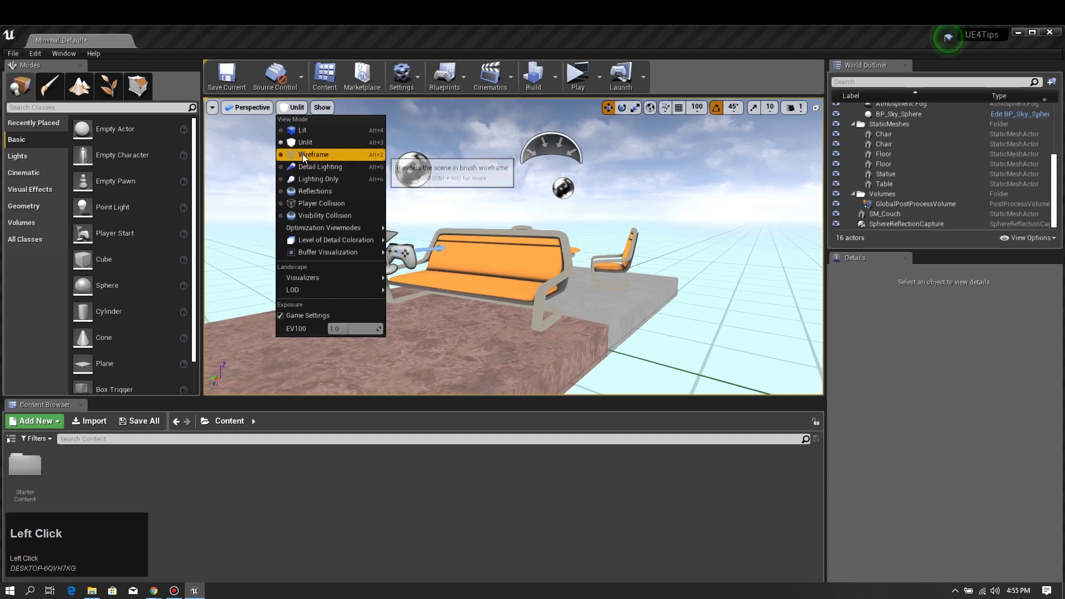
{"action": "left_click", "coordinate": [302, 154]}
{"action": "key", "text": "s"}
{"action": "mouse_move", "coordinate": [402, 168]}
{"action": "right_mouse_down"}
{"action": "mouse_move", "coordinate": [346, 168]}
{"action": "mouse_move", "coordinate": [424, 168]}
{"action": "mouse_move", "coordinate": [401, 167]}
{"action": "right_mouse_up"}
{"action": "key", "text": "d"}
{"action": "key", "text": "w"}
Step: Set the viewport to the Detail Lighting view mode and inspect the couch and floor
{"action": "left_click", "coordinate": [298, 109]}
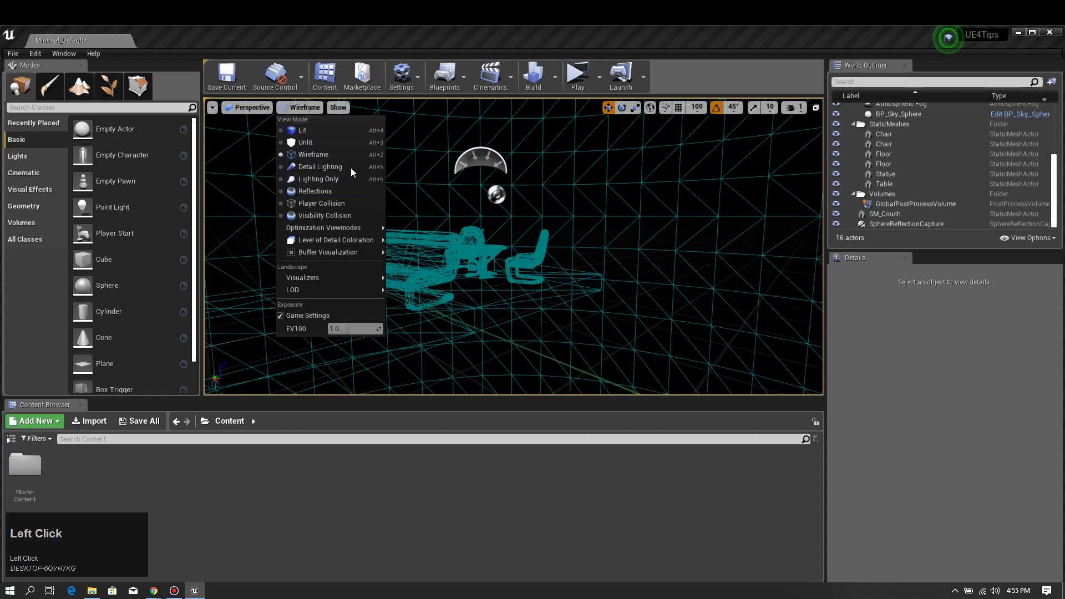
{"action": "left_click", "coordinate": [320, 168]}
{"action": "mouse_move", "coordinate": [412, 204]}
{"action": "right_mouse_down"}
{"action": "mouse_move", "coordinate": [345, 205]}
{"action": "mouse_move", "coordinate": [423, 205]}
{"action": "right_mouse_up"}
{"action": "key", "text": "s"}
{"action": "key", "text": "w"}
{"action": "key", "text": "a"}
{"action": "key", "text": "w"}
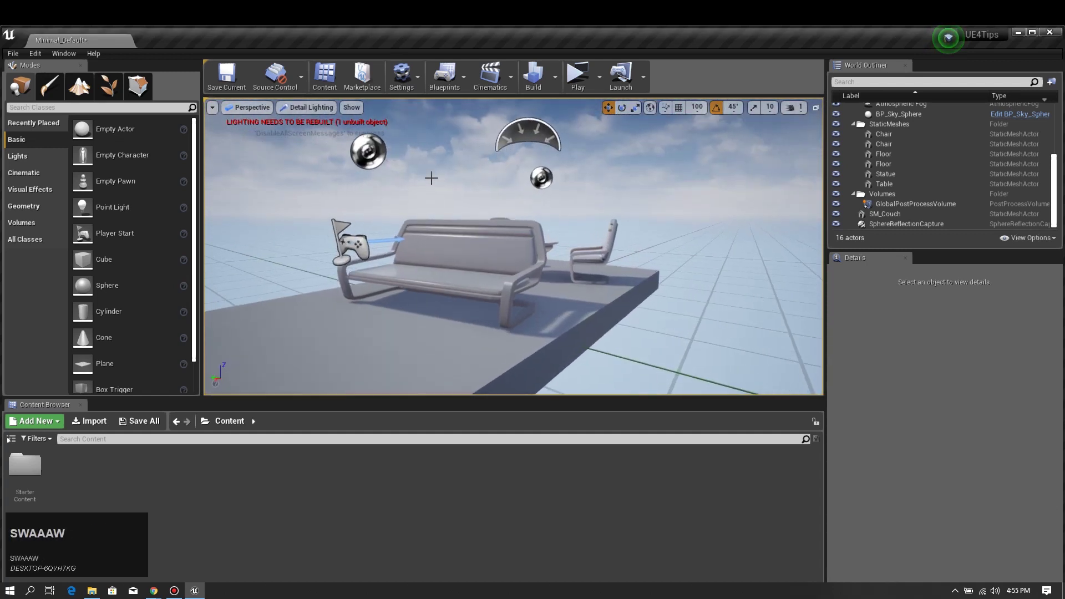
Step: Examine the scene in the Lighting Only and Reflections view modes
{"action": "left_click", "coordinate": [305, 108]}
{"action": "left_click", "coordinate": [321, 177]}
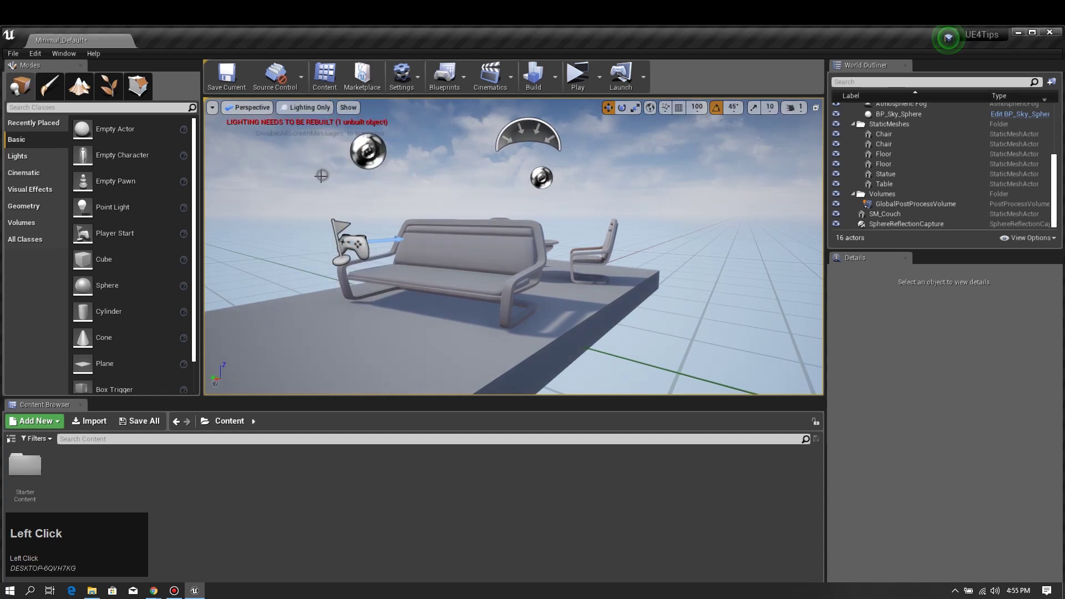
{"action": "left_click", "coordinate": [320, 108]}
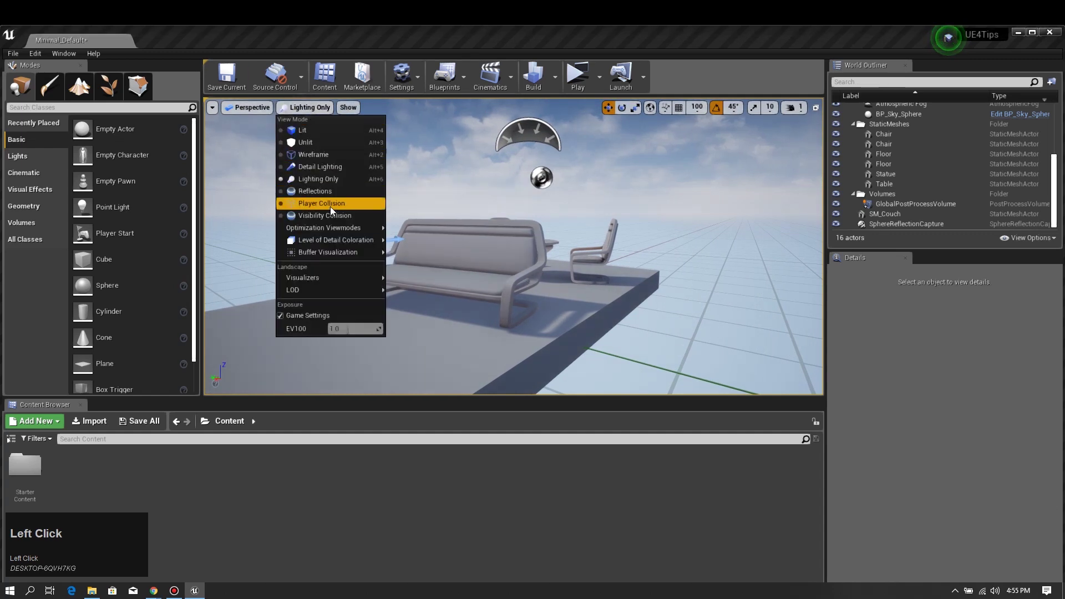
{"action": "left_click", "coordinate": [326, 192]}
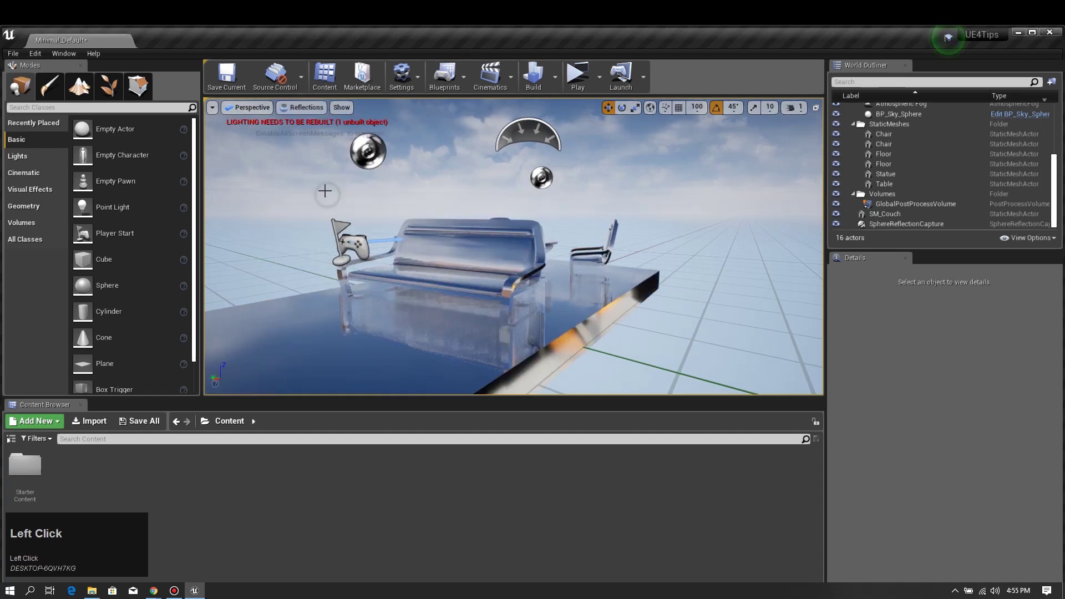
Step: Examine the furniture in the Visibility Collision view mode, and return the viewport to Lit
{"action": "left_click", "coordinate": [298, 107]}
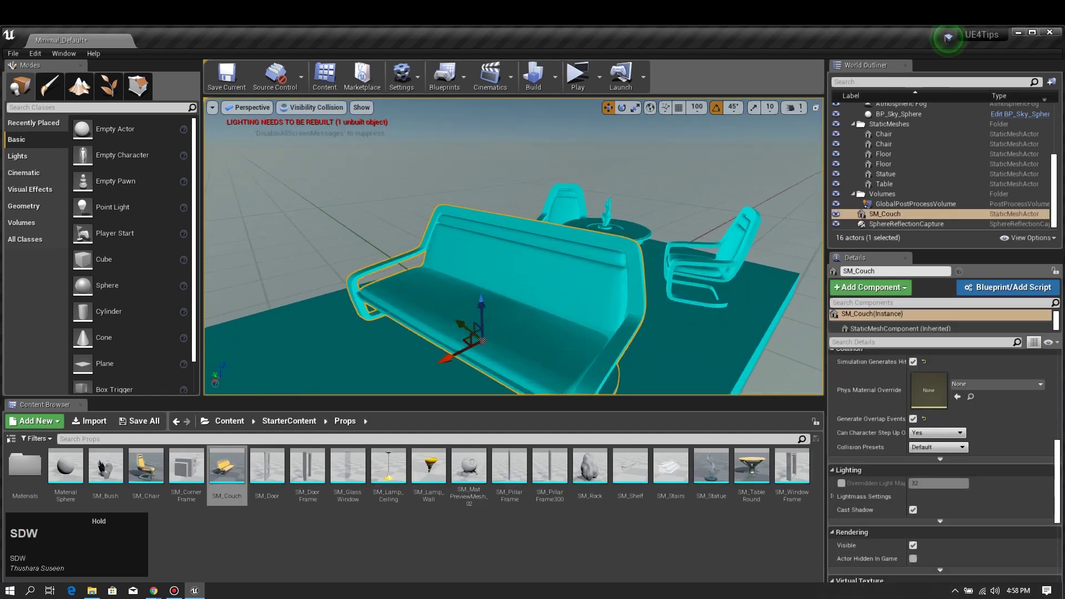
{"action": "right_click_drag", "start_coordinate": [567, 184], "coordinate": [567, 184]}
{"action": "left_click", "coordinate": [316, 108]}
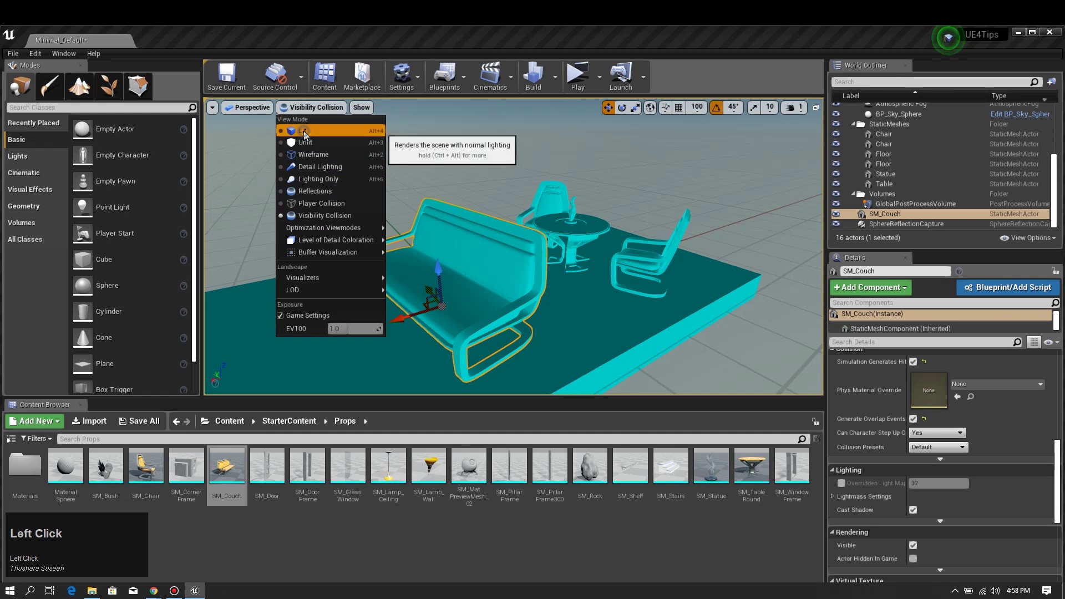
{"action": "left_click", "coordinate": [303, 131]}
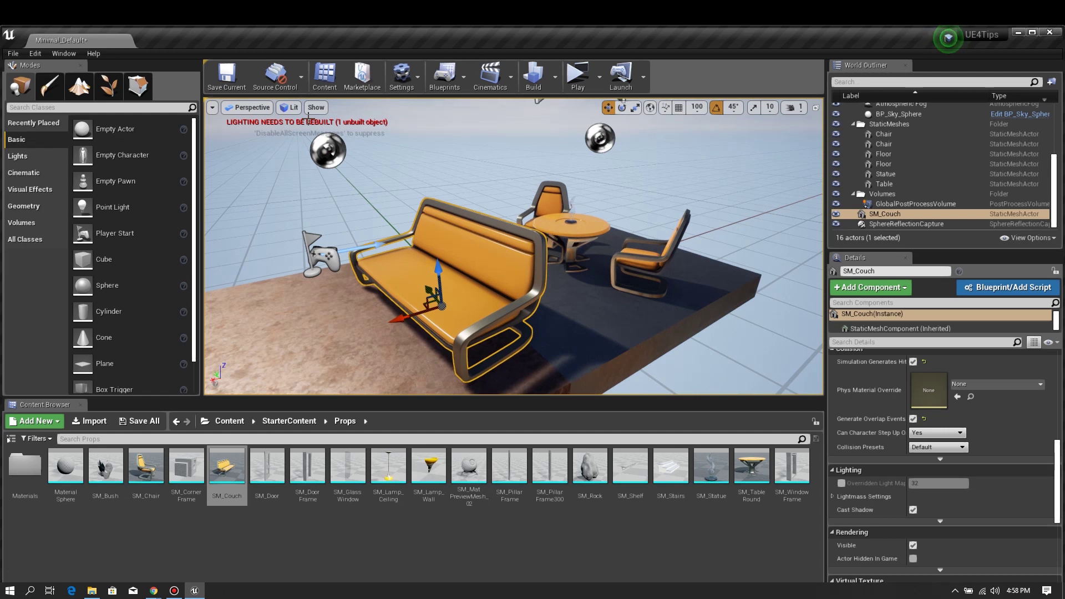
Step: Cycle the viewport through the Wireframe, Detail Lighting, Light Complexity and Unlit view modes to compare them
{"action": "left_click", "coordinate": [308, 116], "text": "alt"}
{"action": "key", "text": "alt+2"}
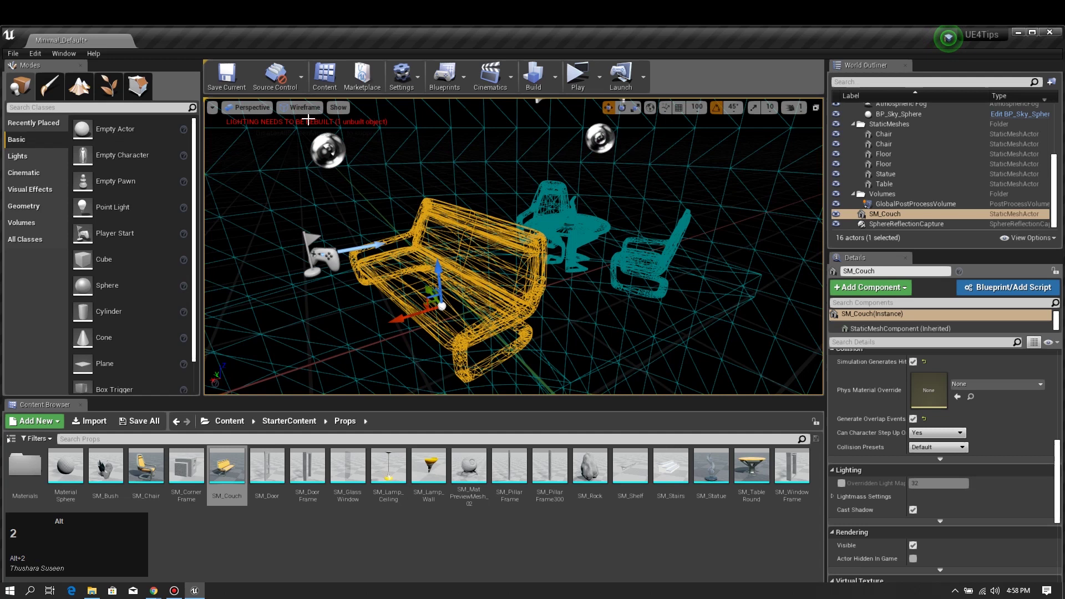
{"action": "key", "text": "alt+4"}
{"action": "key", "text": "alt+5"}
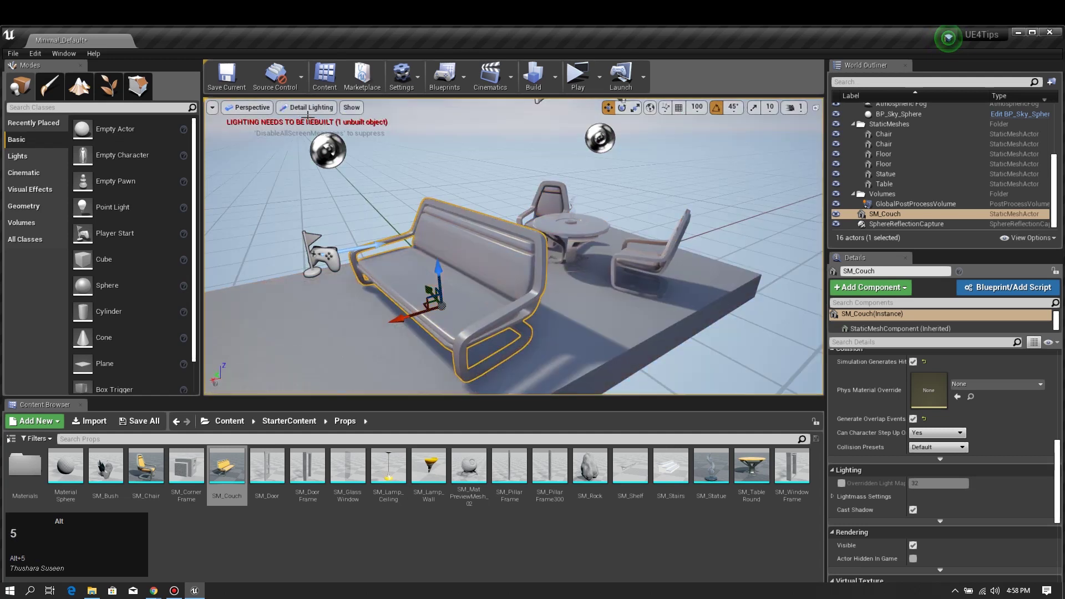
{"action": "key", "text": "alt+7"}
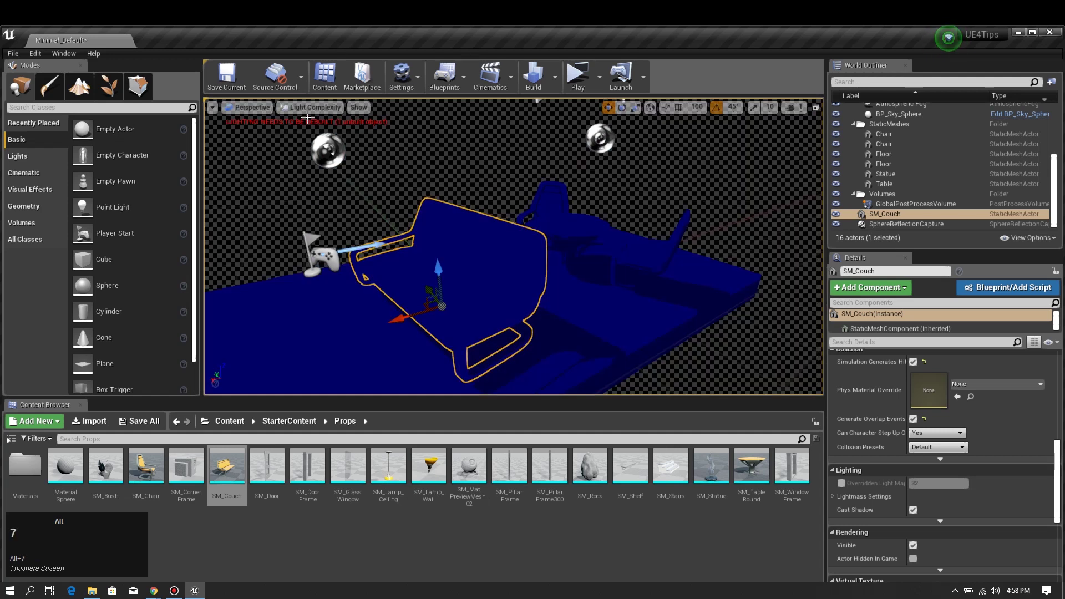
{"action": "key", "text": "alt+8"}
{"action": "key", "text": "alt+4"}
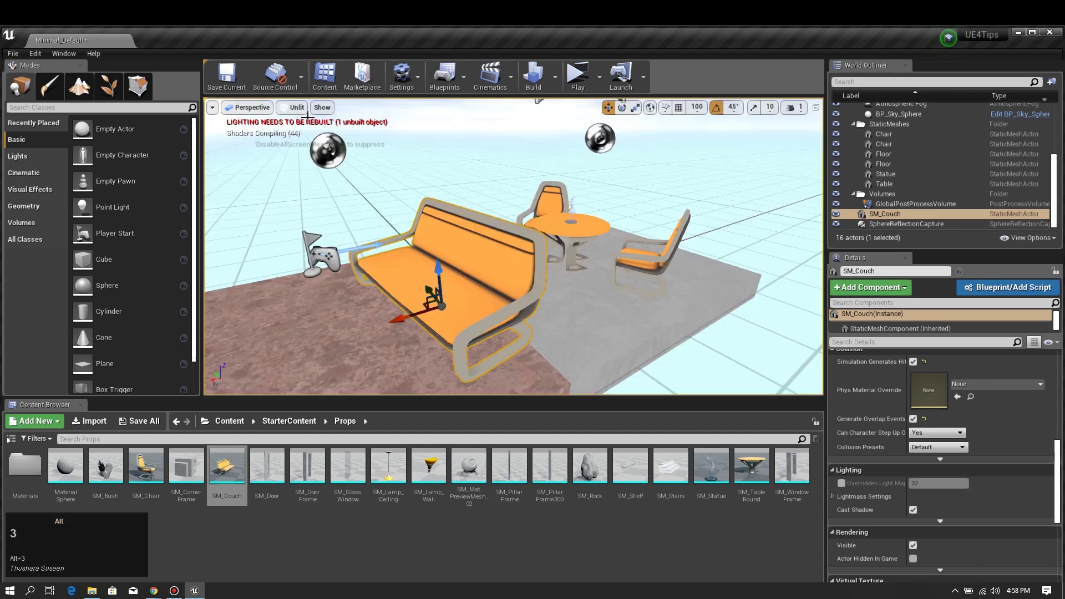
Step: Set the viewport to the Shader Complexity view mode and fly around to examine the couch, chairs, table and statue
{"action": "key", "text": "alt+8"}
{"action": "right_click", "coordinate": [513, 244]}
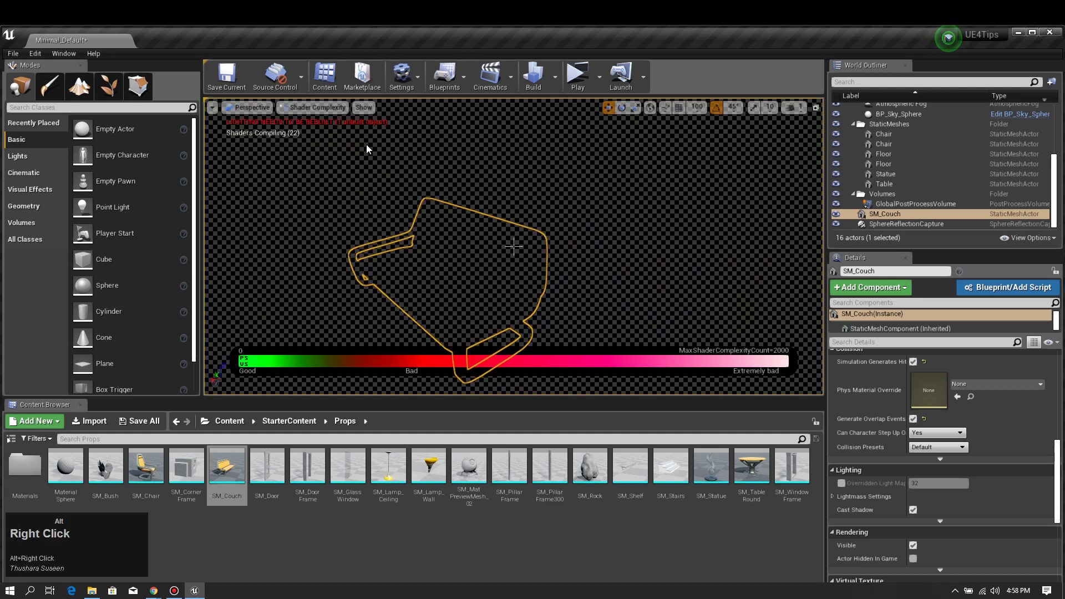
{"action": "left_click", "coordinate": [513, 246], "text": "alt"}
{"action": "right_click_drag", "start_coordinate": [513, 247], "coordinate": [513, 246]}
{"action": "key", "text": "w"}
{"action": "key", "text": "d"}
{"action": "key", "text": "d"}
{"action": "key", "text": "d"}
{"action": "key", "text": "d"}
{"action": "key", "text": "w"}
{"action": "key", "text": "w"}
{"action": "key", "text": "s"}
{"action": "key", "text": "w"}
{"action": "key", "text": "w"}
{"action": "key", "text": "w"}
{"action": "key", "text": "s"}
{"action": "key", "text": "a"}
{"action": "key", "text": "w"}
{"action": "key", "text": "a"}
{"action": "key", "text": "s"}
{"action": "key", "text": "a"}
{"action": "key", "text": "w"}
{"action": "key", "text": "w"}
{"action": "key", "text": "w"}
{"action": "key", "text": "w"}
{"action": "key", "text": "s"}
{"action": "key", "text": "s"}
{"action": "key", "text": "a"}
{"action": "key", "text": "d"}
{"action": "key", "text": "w"}
{"action": "key", "text": "w"}
{"action": "key", "text": "w"}
{"action": "key", "text": "s"}
{"action": "key", "text": "w"}
{"action": "key", "text": "w"}
{"action": "key", "text": "w"}
{"action": "key", "text": "s"}
{"action": "key", "text": "s"}
{"action": "key", "text": "a"}
{"action": "key", "text": "w"}
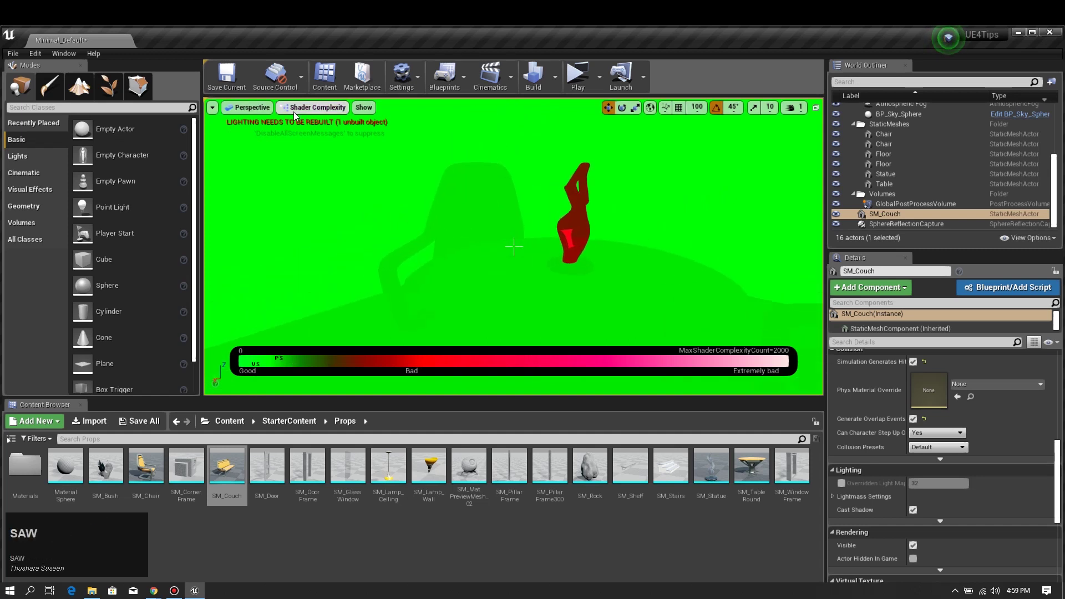
Step: Return the viewport to the Lit view mode and fly around the table, chairs and couch
{"action": "left_click", "coordinate": [302, 107]}
{"action": "left_click", "coordinate": [313, 136]}
{"action": "right_click_drag", "start_coordinate": [421, 182], "coordinate": [421, 181]}
{"action": "key", "text": "w"}
{"action": "key", "text": "w"}
{"action": "key", "text": "w"}
{"action": "key", "text": "s"}
{"action": "key", "text": "w"}
{"action": "key", "text": "a"}
{"action": "key", "text": "s"}
{"action": "key", "text": "a"}
{"action": "key", "text": "w"}
{"action": "key", "text": "w"}
{"action": "key", "text": "w"}
{"action": "key", "text": "s"}
{"action": "key", "text": "d"}
{"action": "key", "text": "w"}
{"action": "key", "text": "s"}
{"action": "key", "text": "d"}
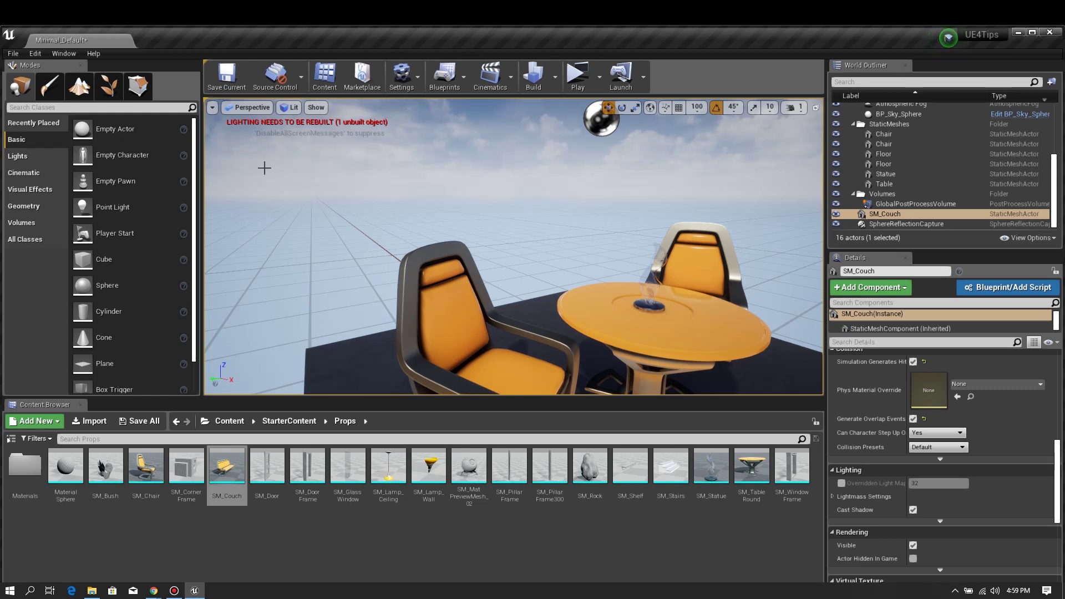
{"action": "right_click_drag", "start_coordinate": [419, 240], "coordinate": [404, 267]}
{"action": "key", "text": "w"}
{"action": "key", "text": "s"}
{"action": "key", "text": "d"}
{"action": "key", "text": "d"}
{"action": "key", "text": "d"}
{"action": "key", "text": "d"}
{"action": "key", "text": "w"}
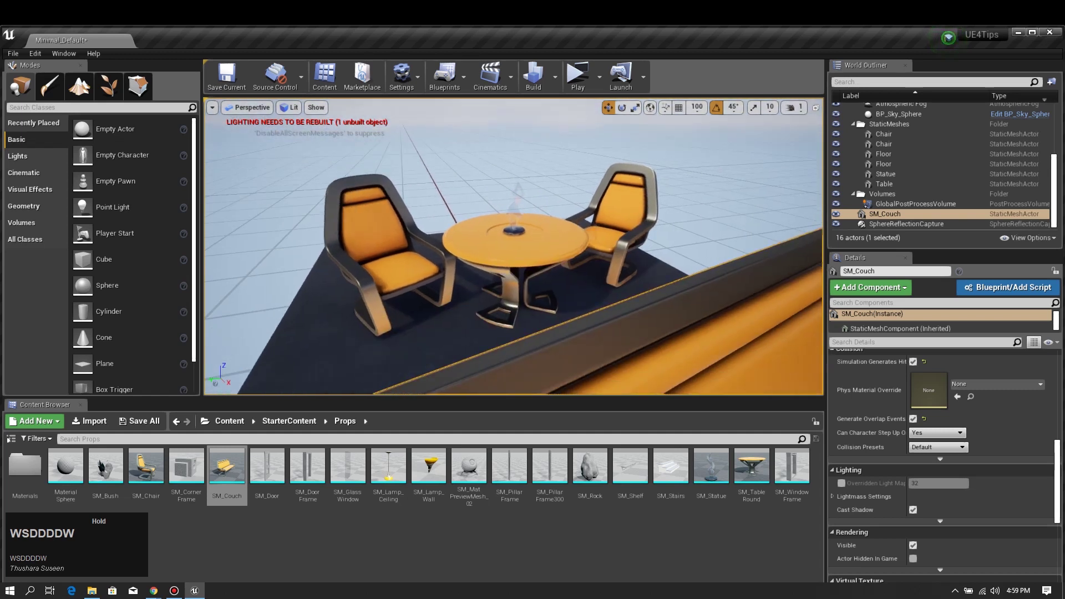